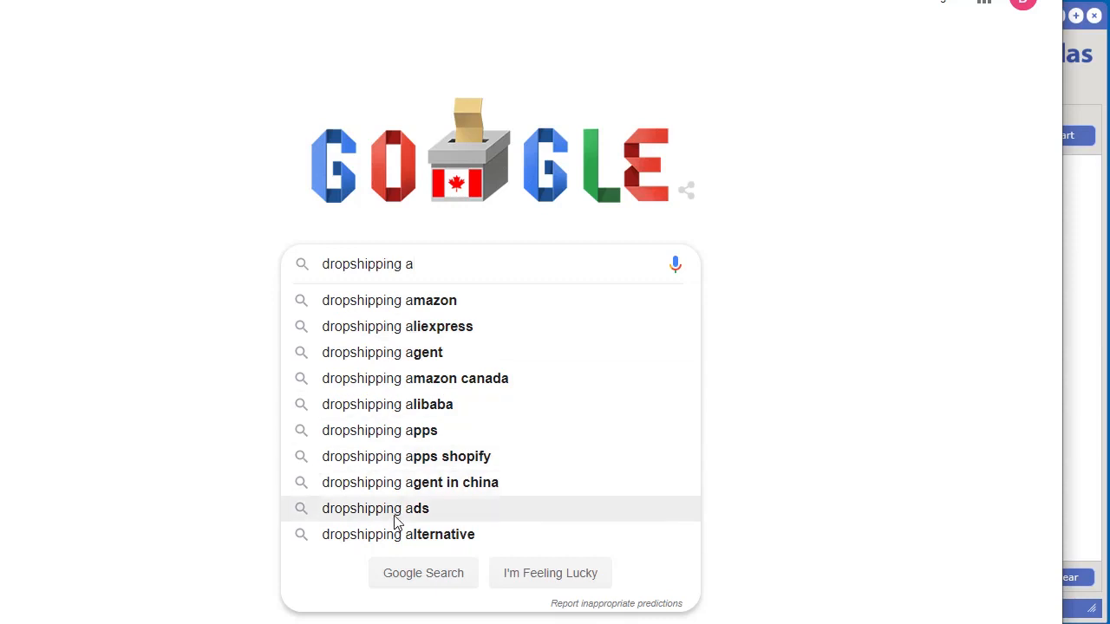
Check Google's autocomplete suggestions for "dropshipping b" and for "a dropshipping".
key("BackSpace")
type("b")
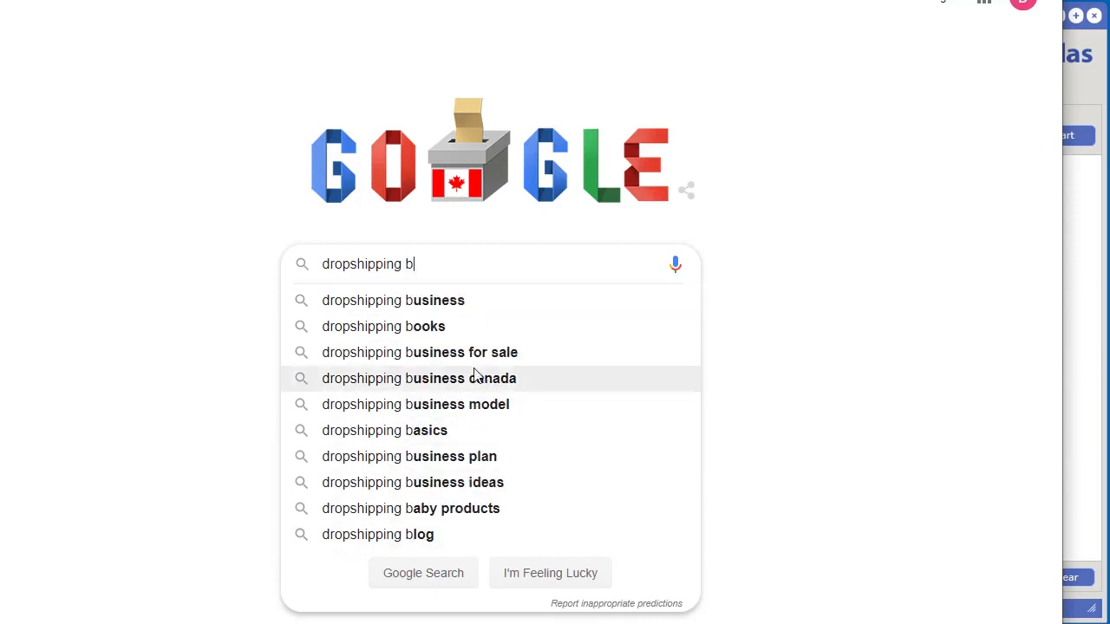
key("BackSpace")
key("BackSpace")
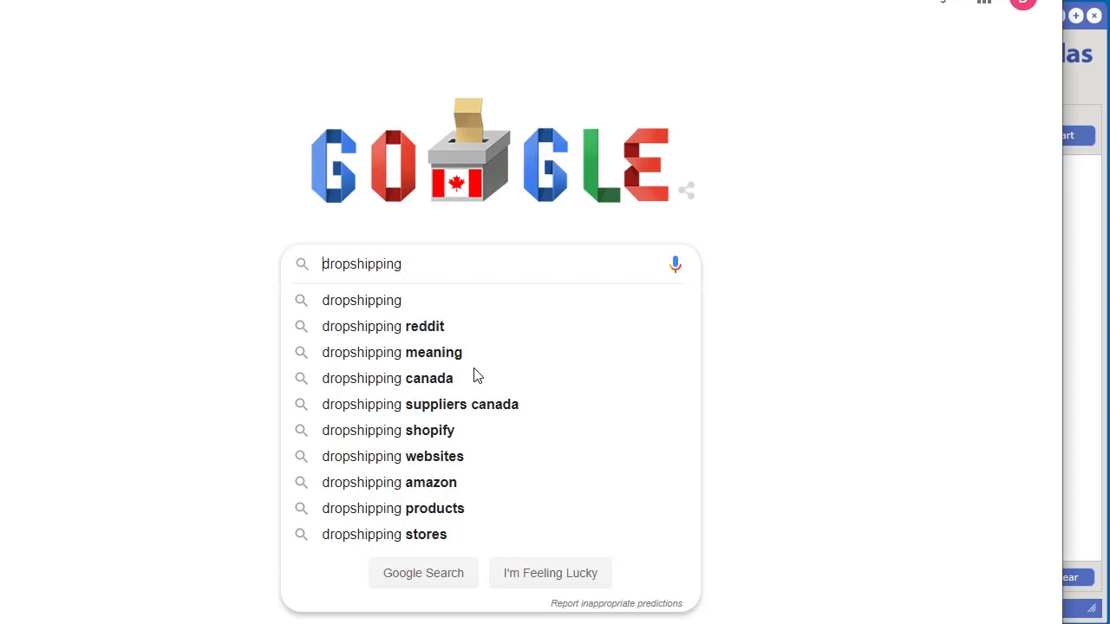
type("a")
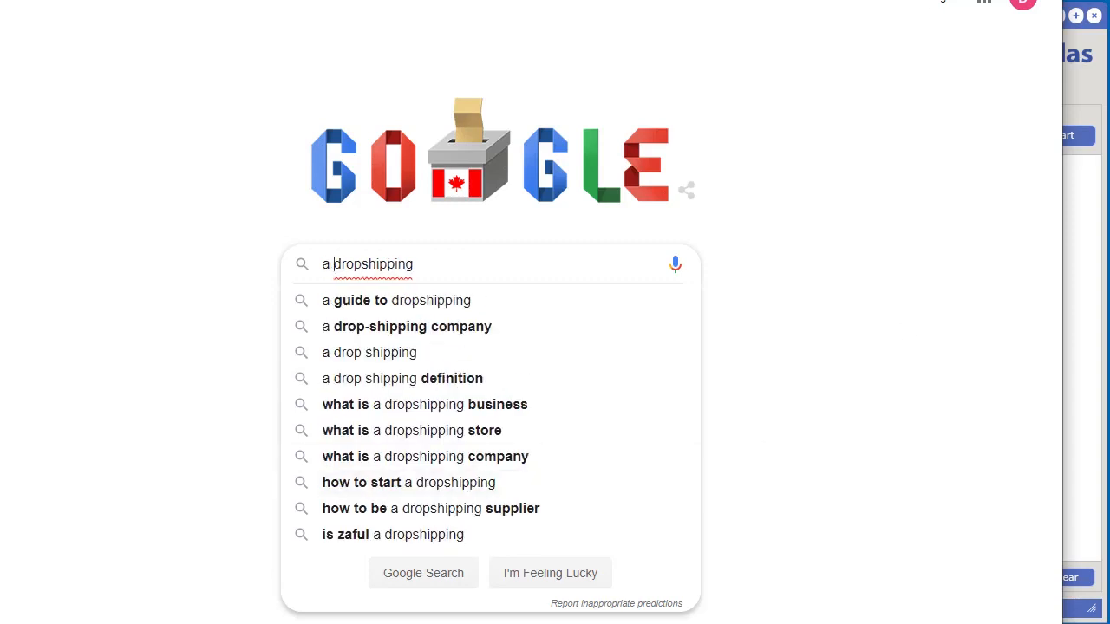
Search Google for "a dropshipping" and view the related searches at the end of the results page.
left_click_drag(902, 1, 1109, 17)
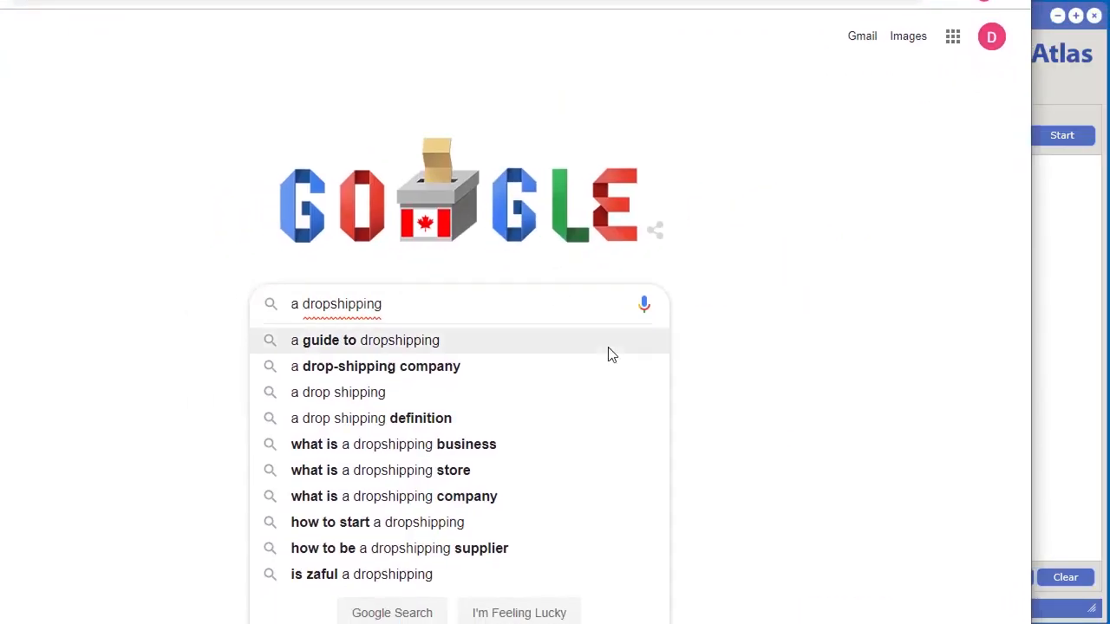
left_click(356, 614)
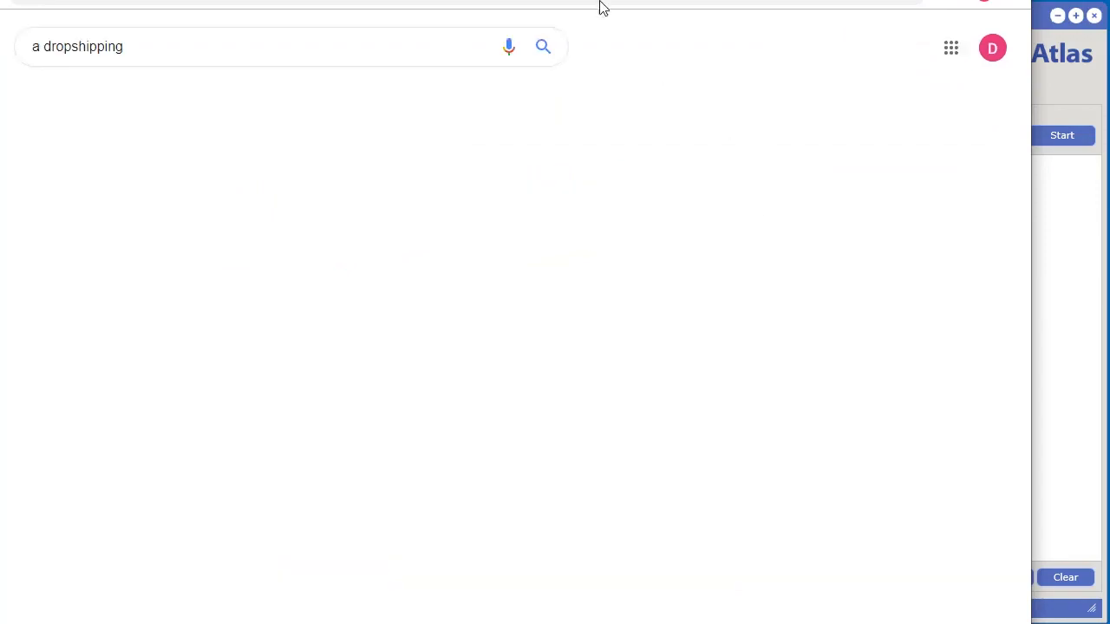
left_click_drag(607, 0, 728, 0)
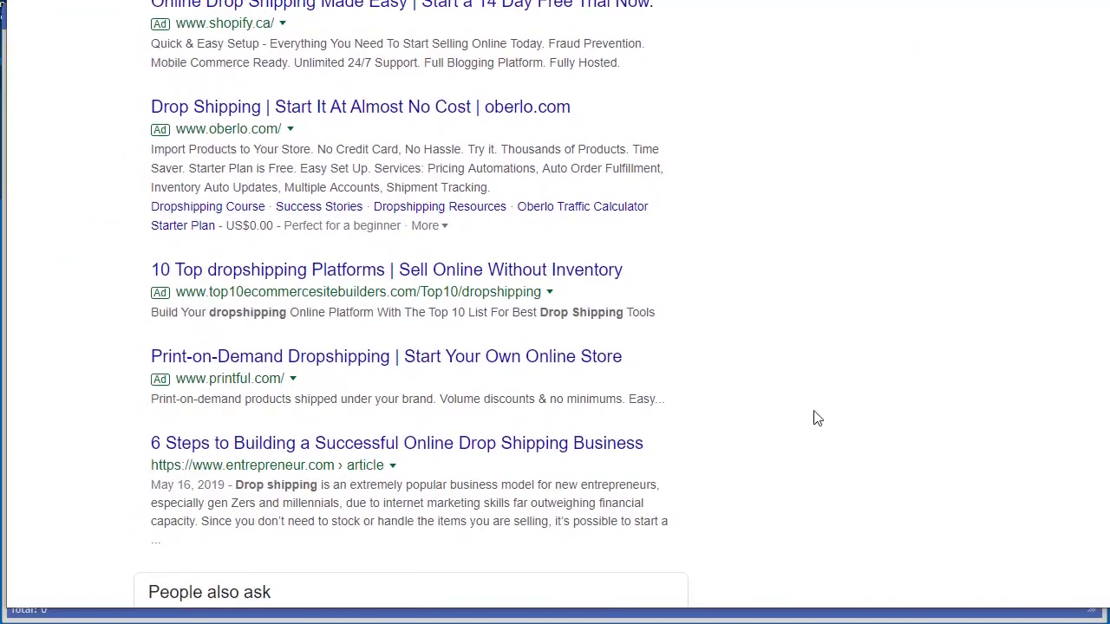
scroll(814, 418, "down", 20)
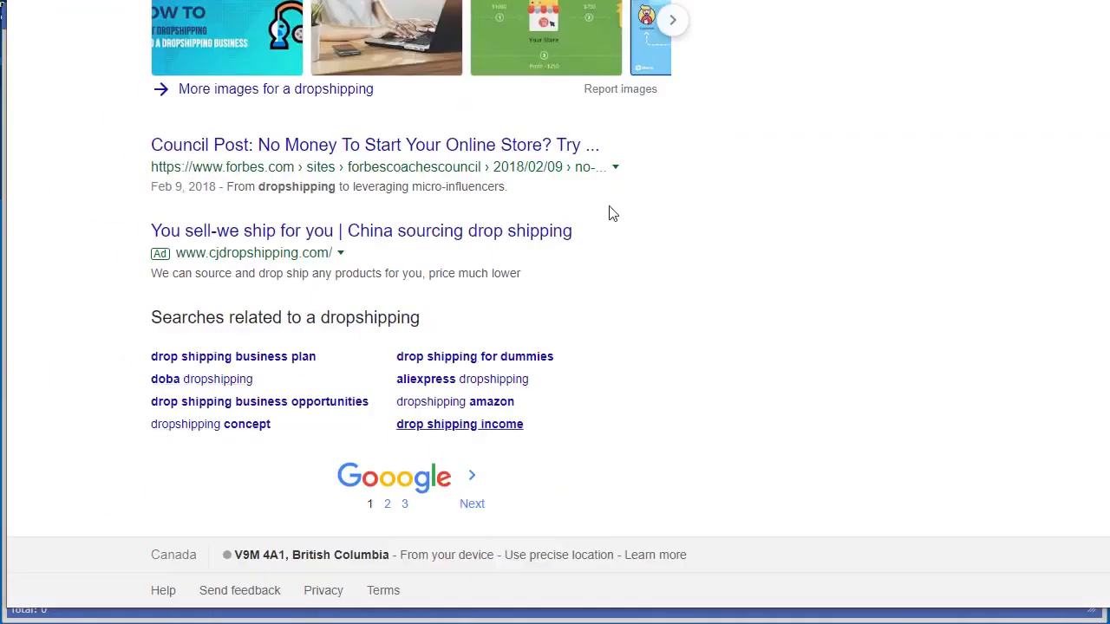
Switch to Keyword Atlas and add Bing and Yahoo to Google as sources for keyword suggestions.
left_click_drag(607, 0, 1109, 0)
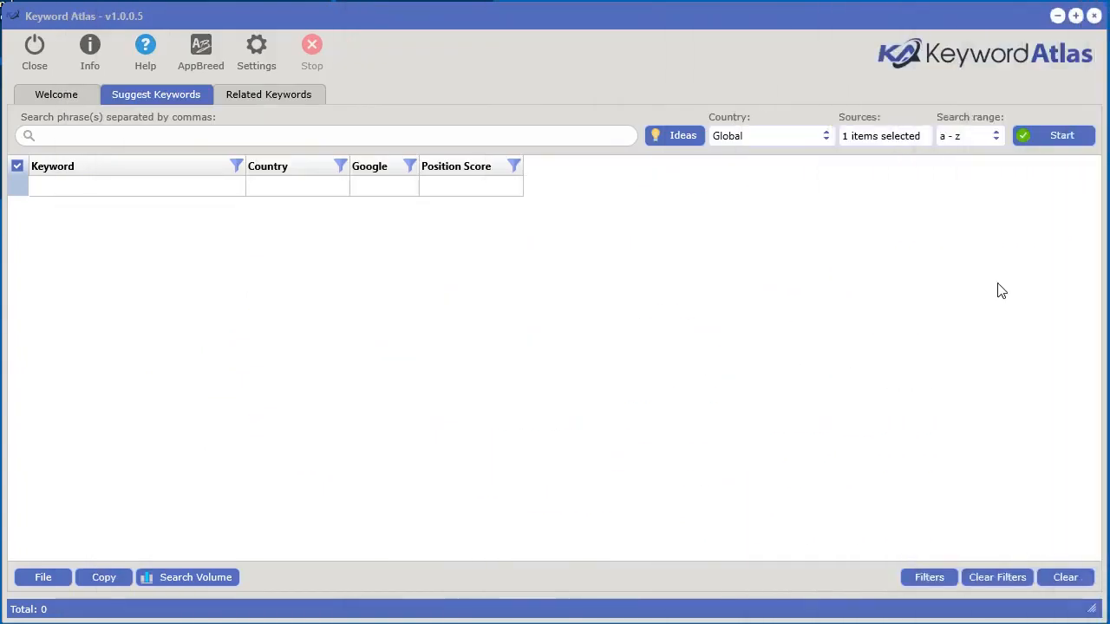
left_click(462, 340)
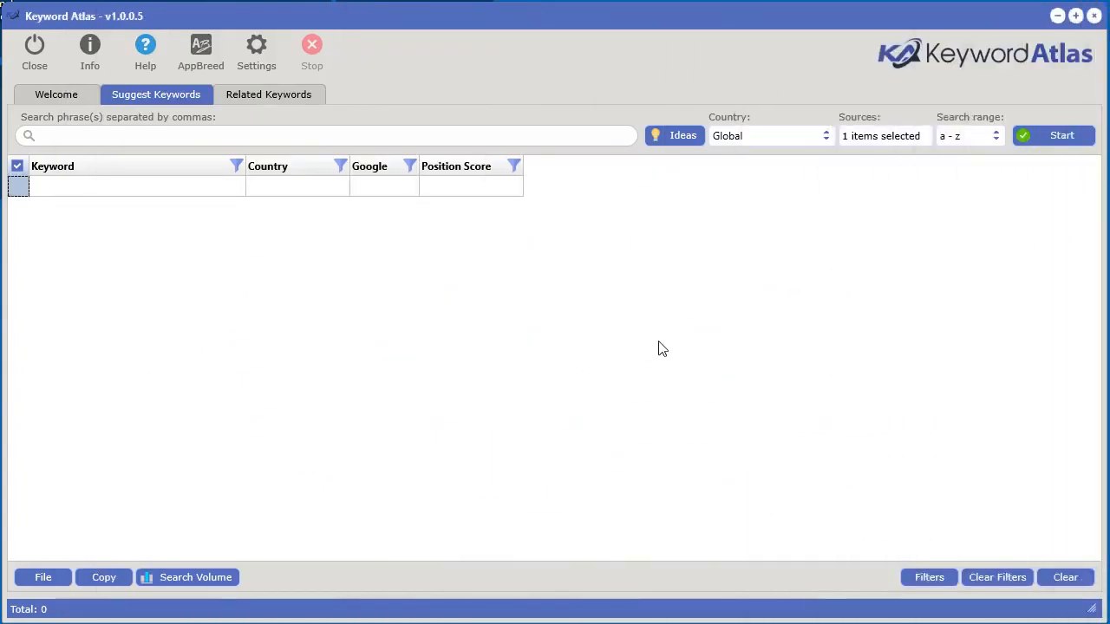
left_click(864, 137)
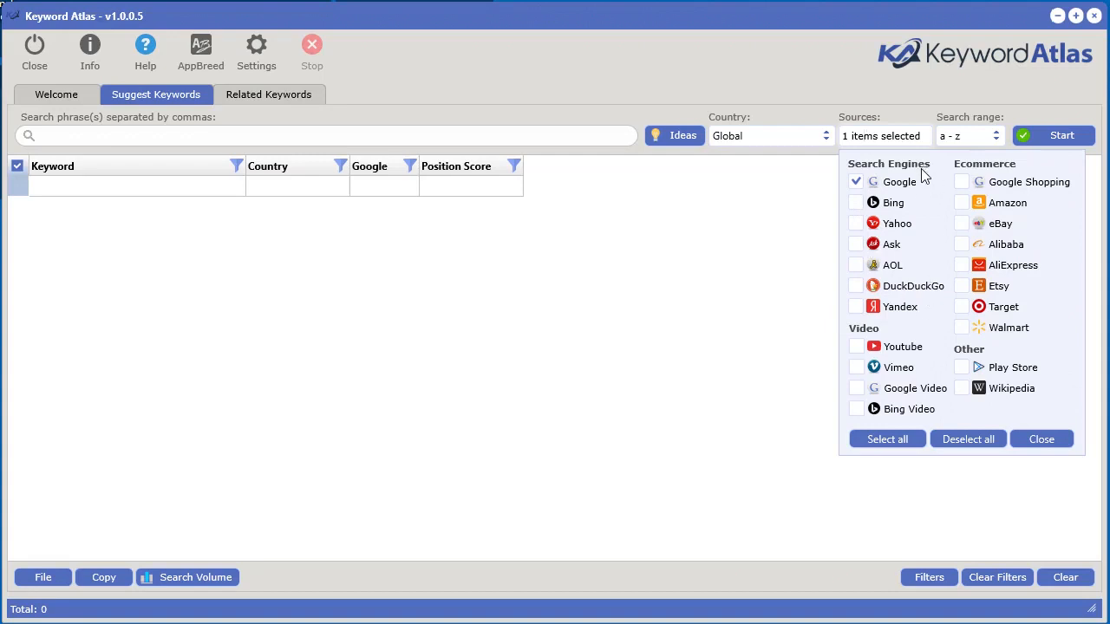
left_click(857, 202)
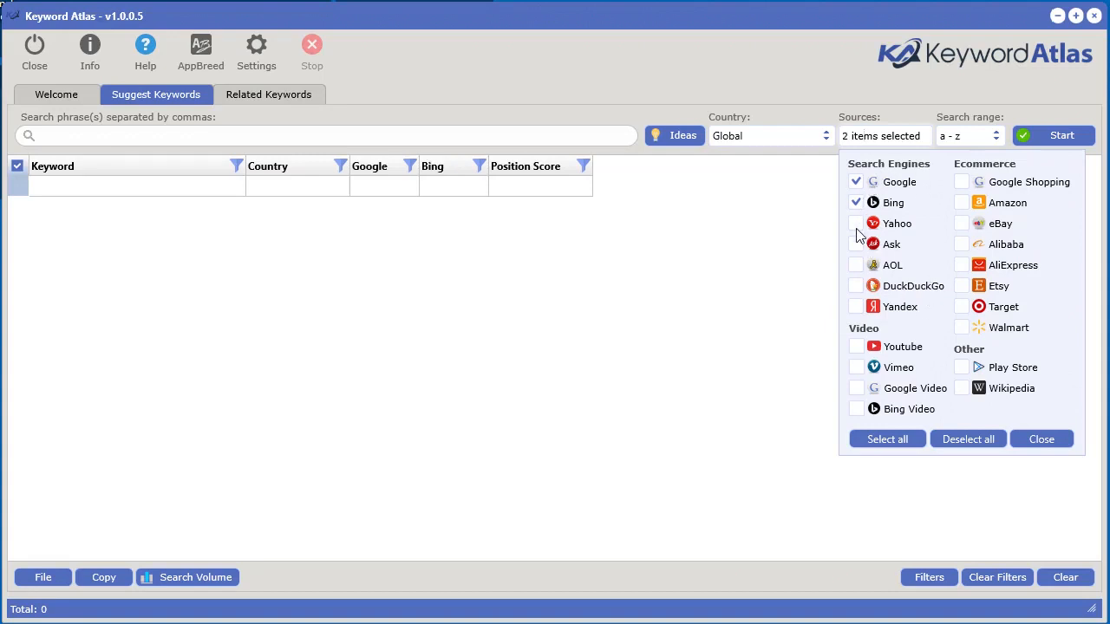
left_click(856, 224)
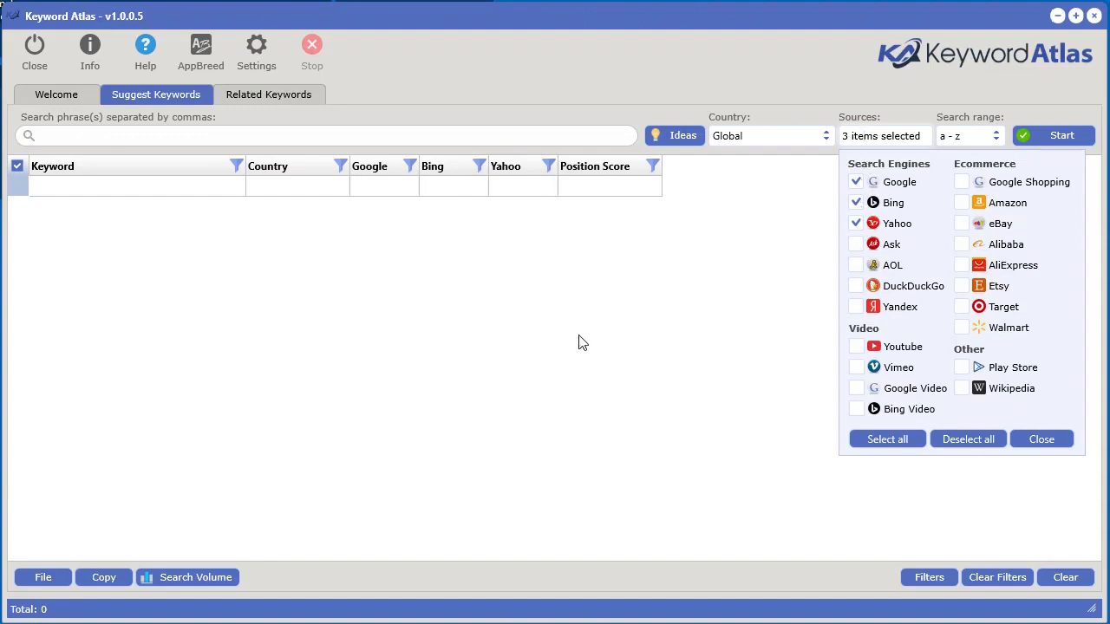
Run a keyword suggestion search for "dropshipping" and stop it partway through.
left_click(273, 136)
type("dro")
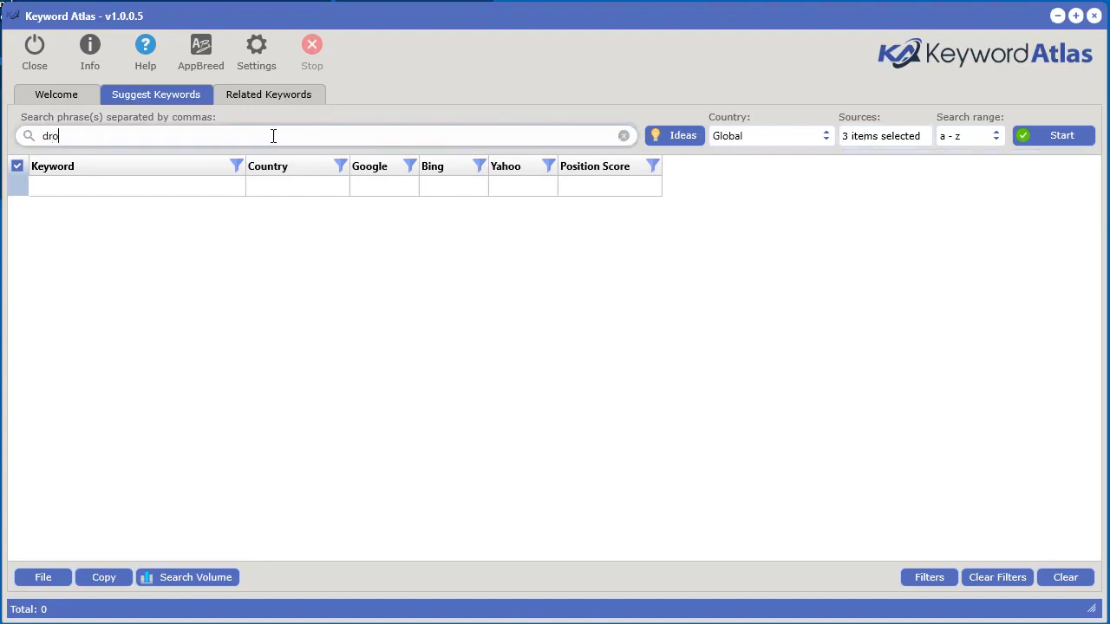
type("pshipping")
left_click(1064, 135)
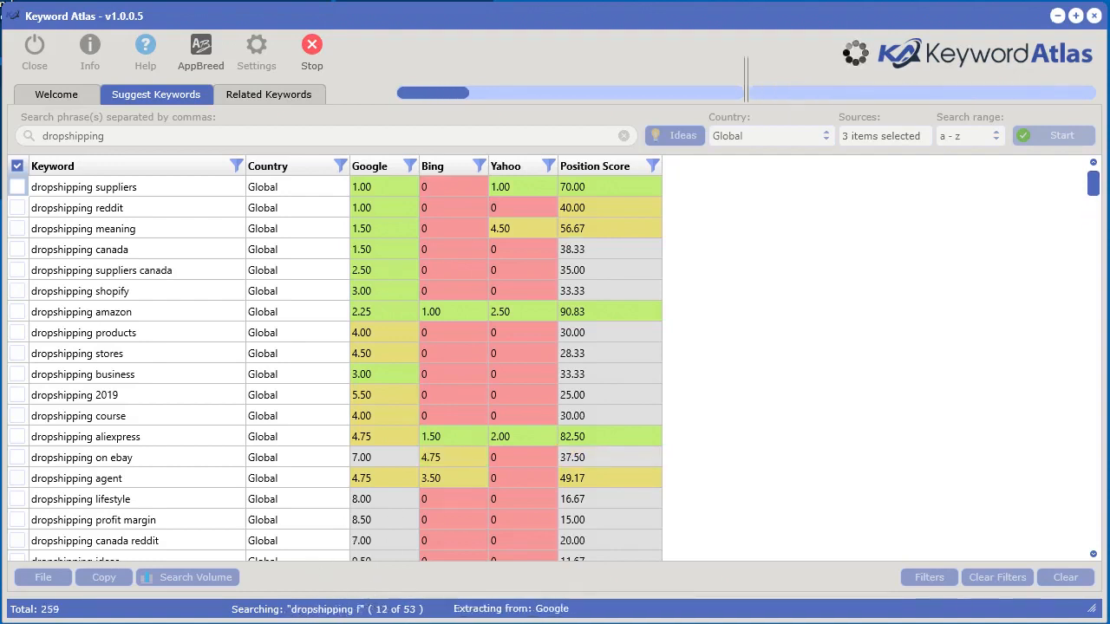
left_click(321, 55)
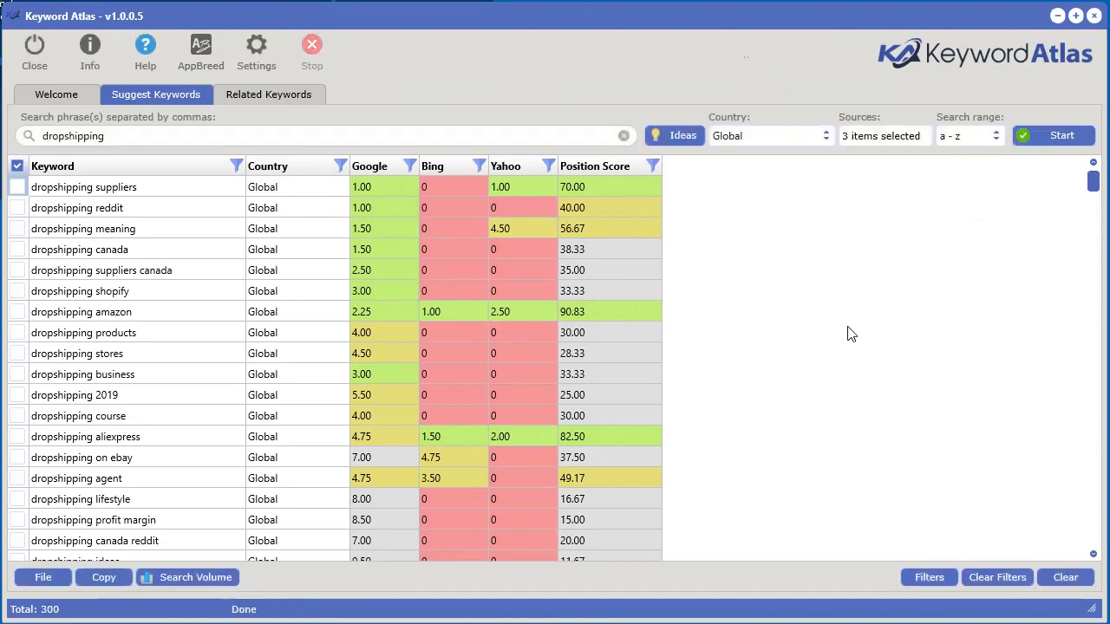
left_click(961, 136)
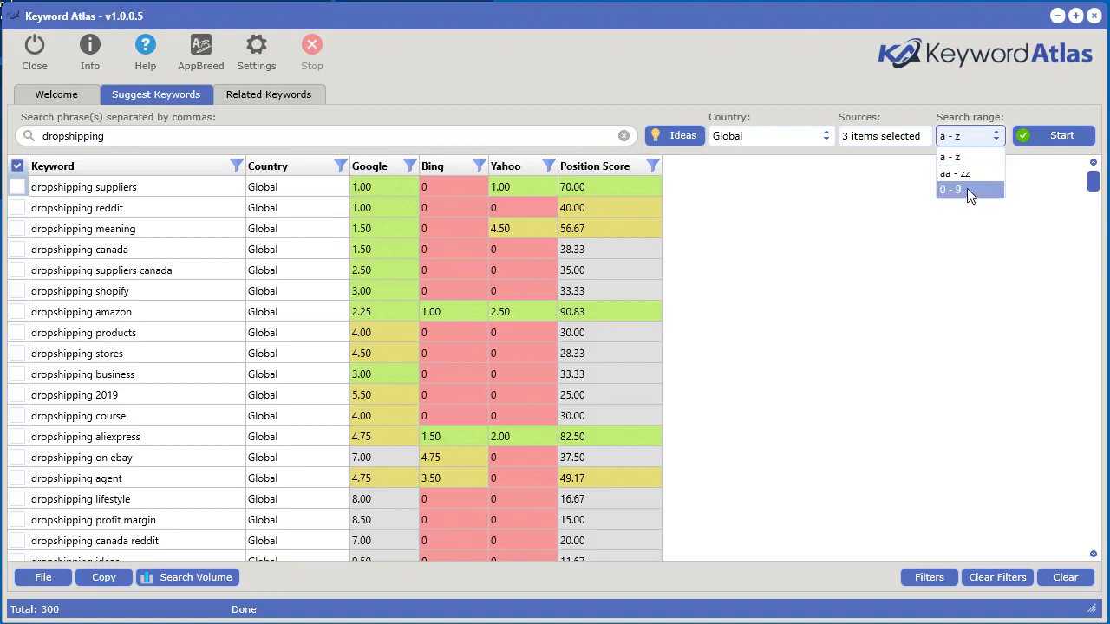
left_click(877, 267)
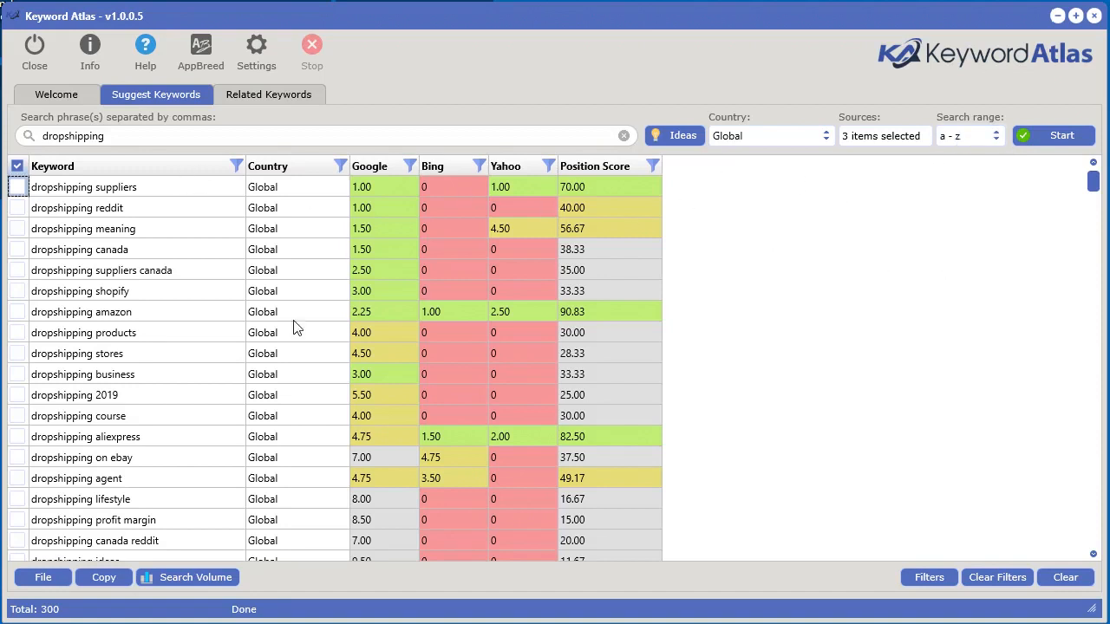
left_click(906, 140)
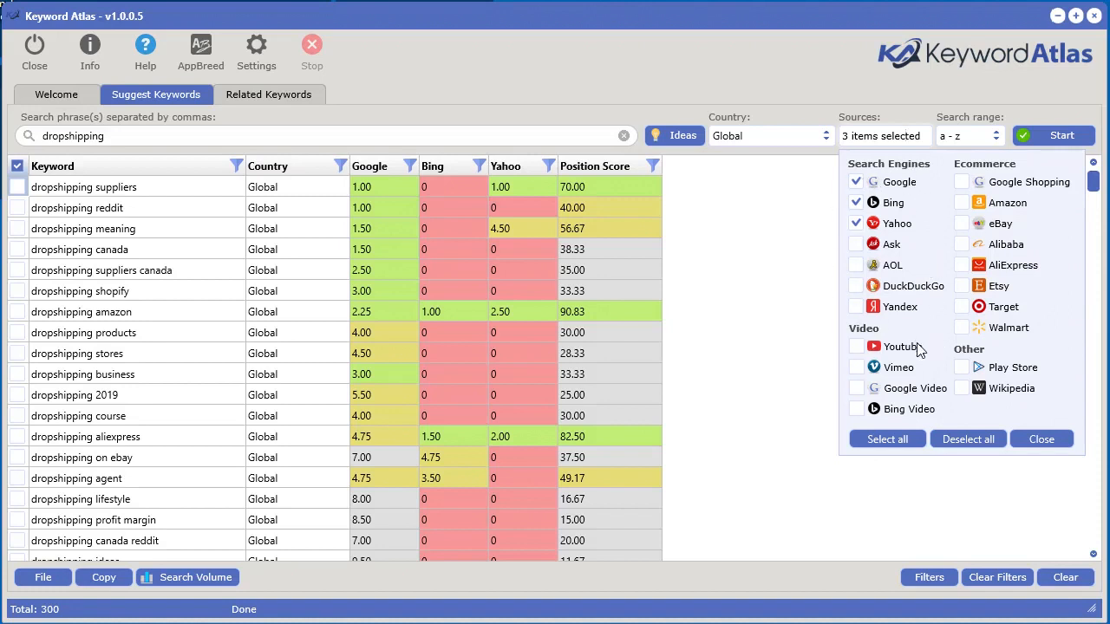
left_click(707, 345)
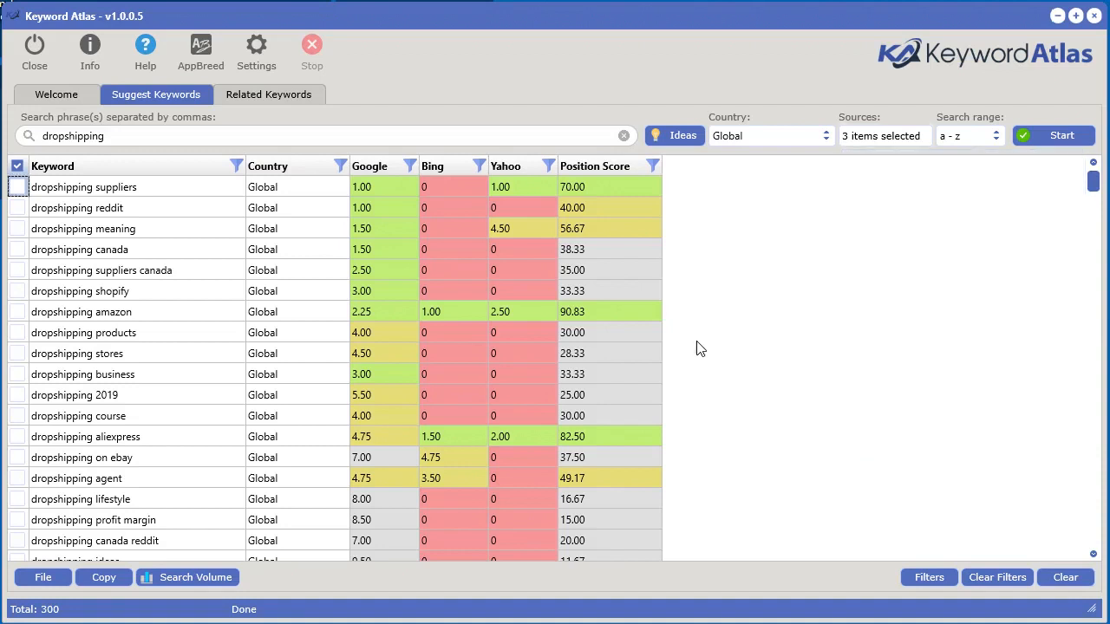
right_click(148, 244)
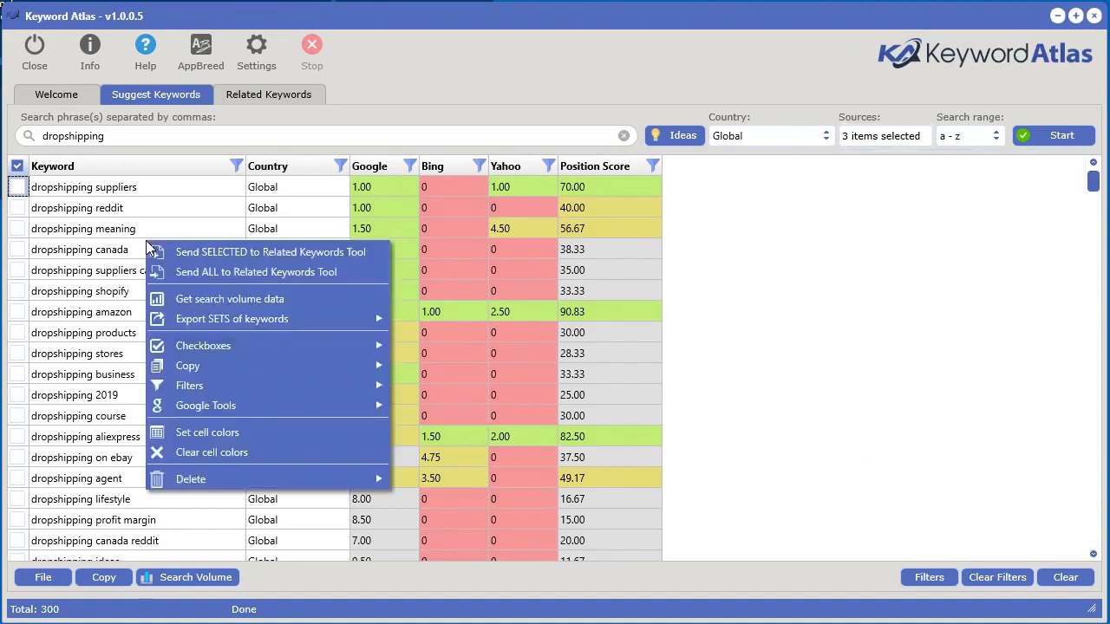
left_click(301, 253)
left_click(835, 450)
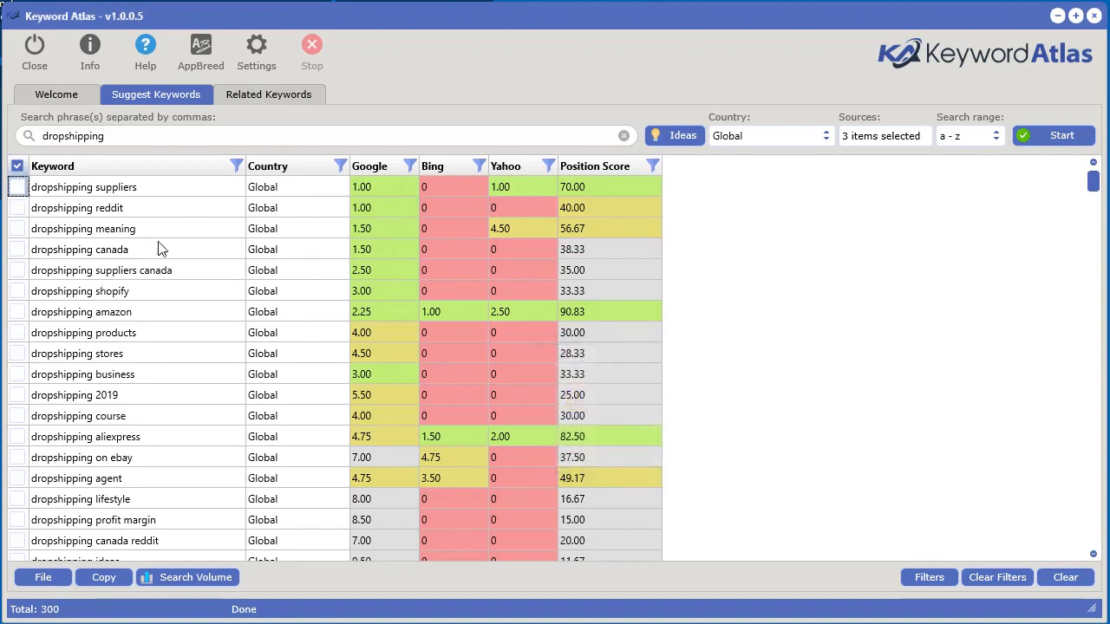
Check all suggested keyword rows and send the selected keywords to the Related Keywords tool.
left_click(17, 168)
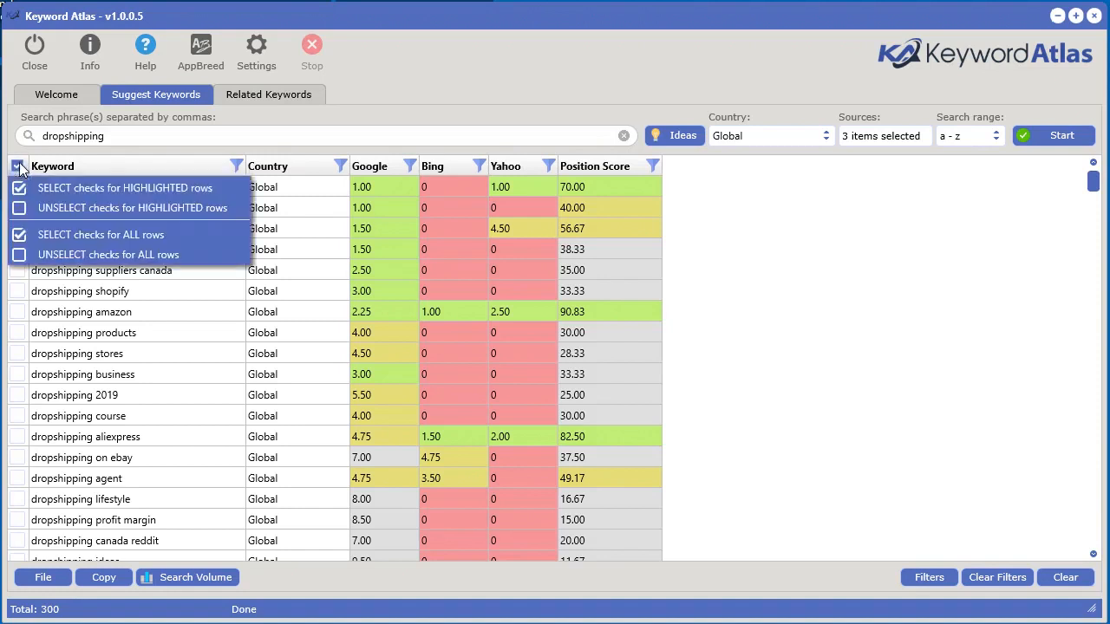
left_click(92, 240)
right_click(89, 236)
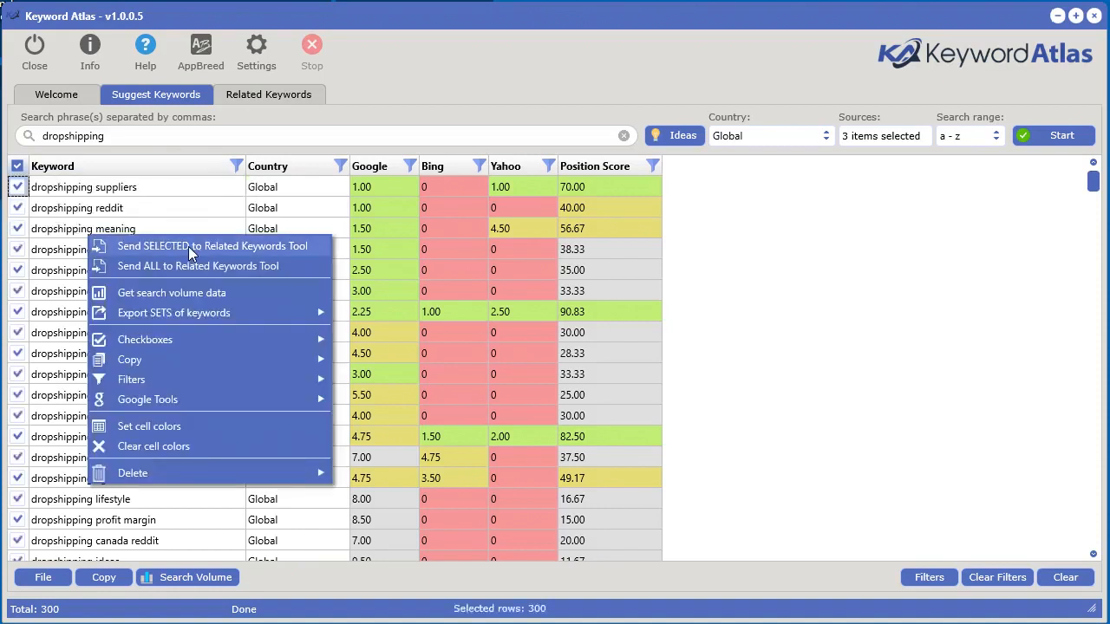
left_click(189, 246)
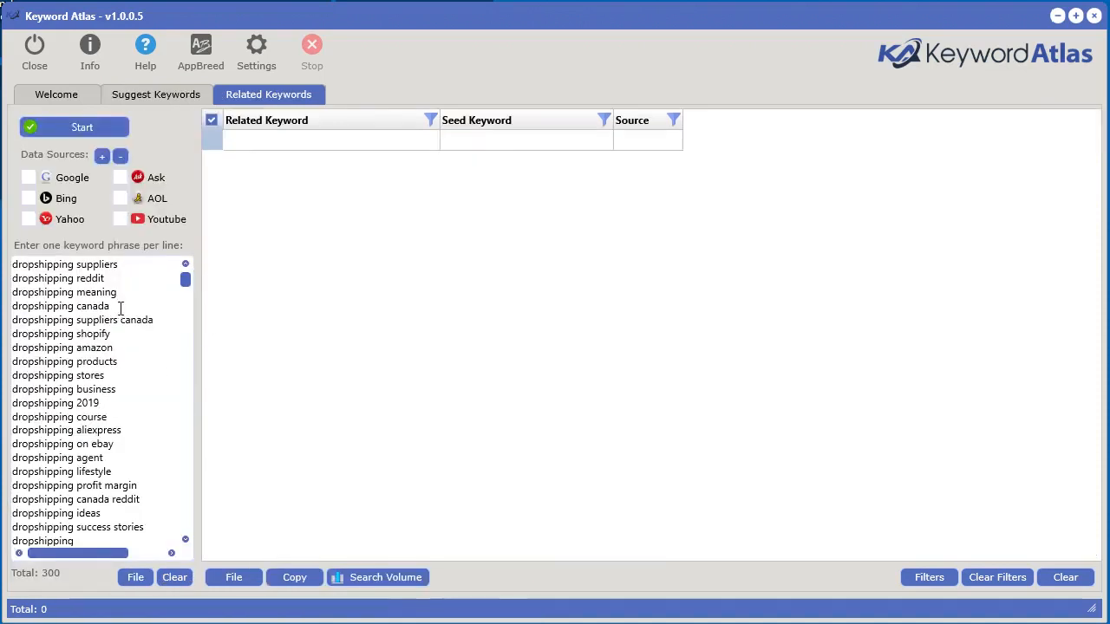
Collect related keywords from Google, Bing, Yahoo, Ask, AOL and Youtube, and stop the extraction partway through.
left_click(28, 177)
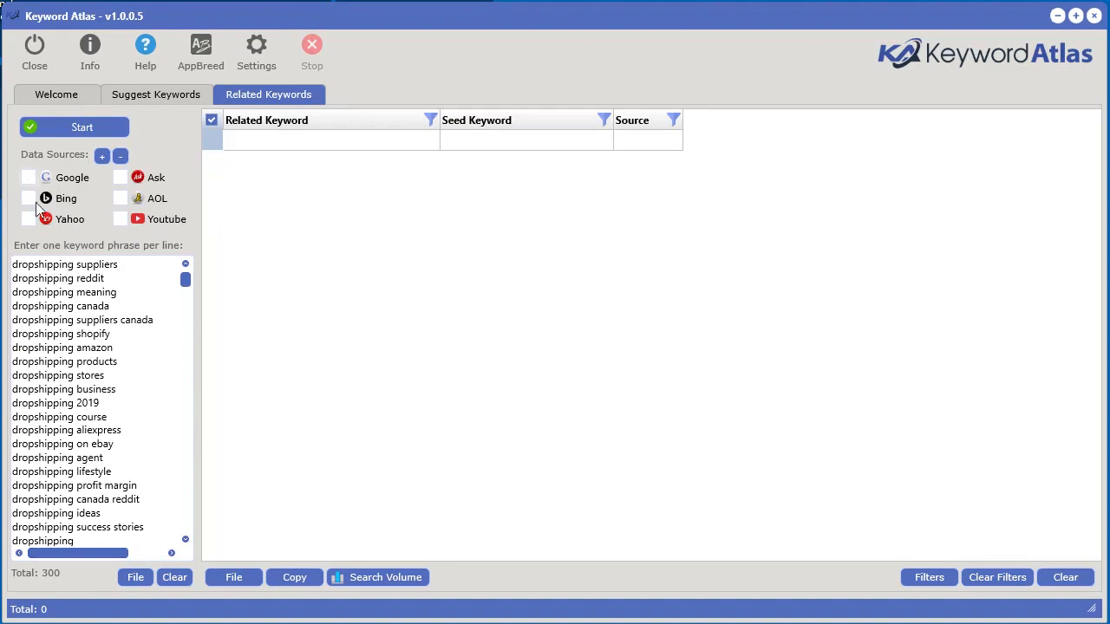
left_click(28, 199)
left_click(28, 219)
left_click(81, 127)
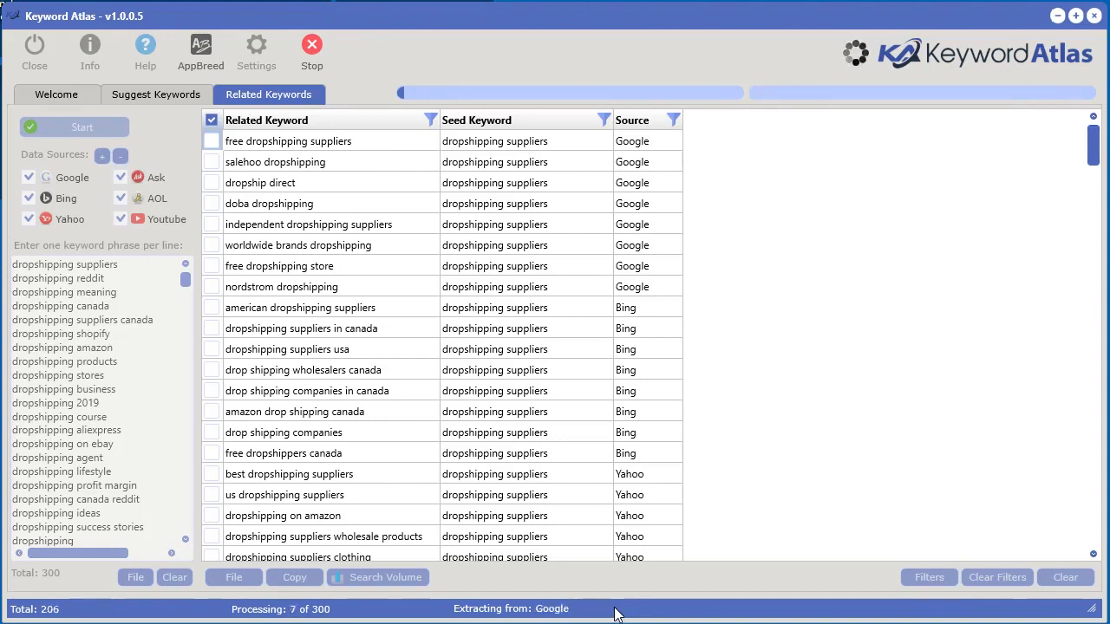
left_click(313, 46)
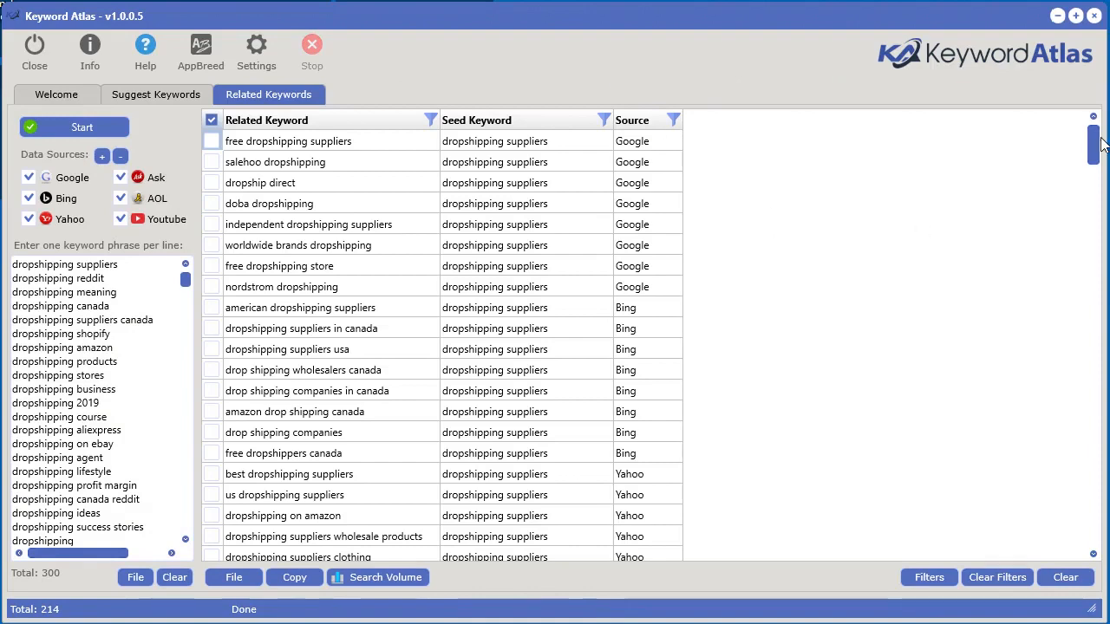
left_click_drag(1097, 154, 1103, 547)
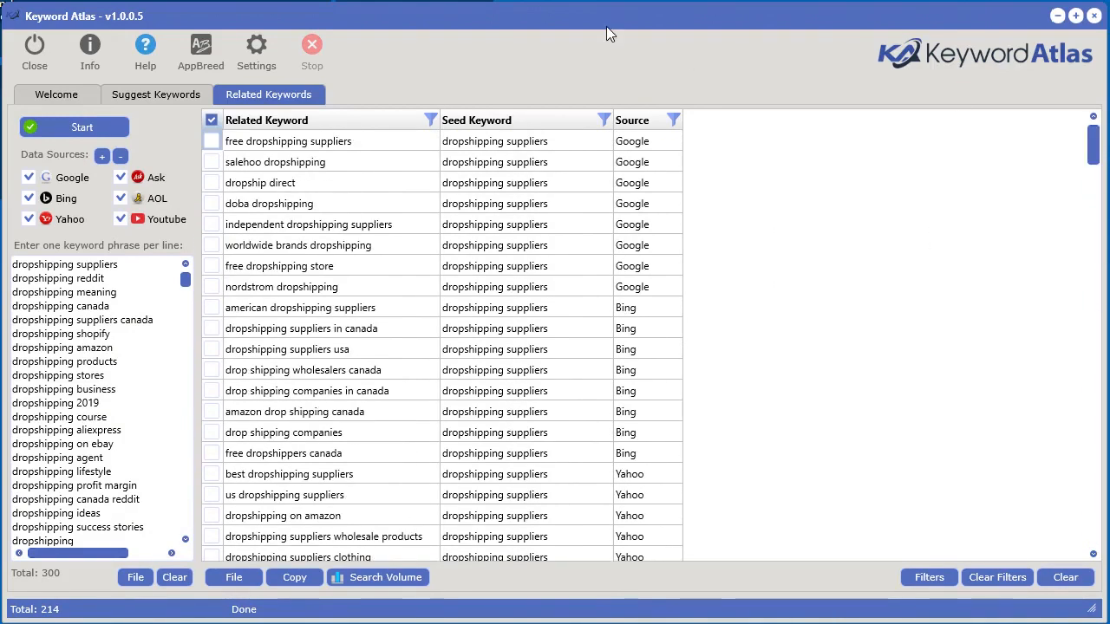
Return to the suggested keywords and open the search volume data dialog for them.
left_click(173, 92)
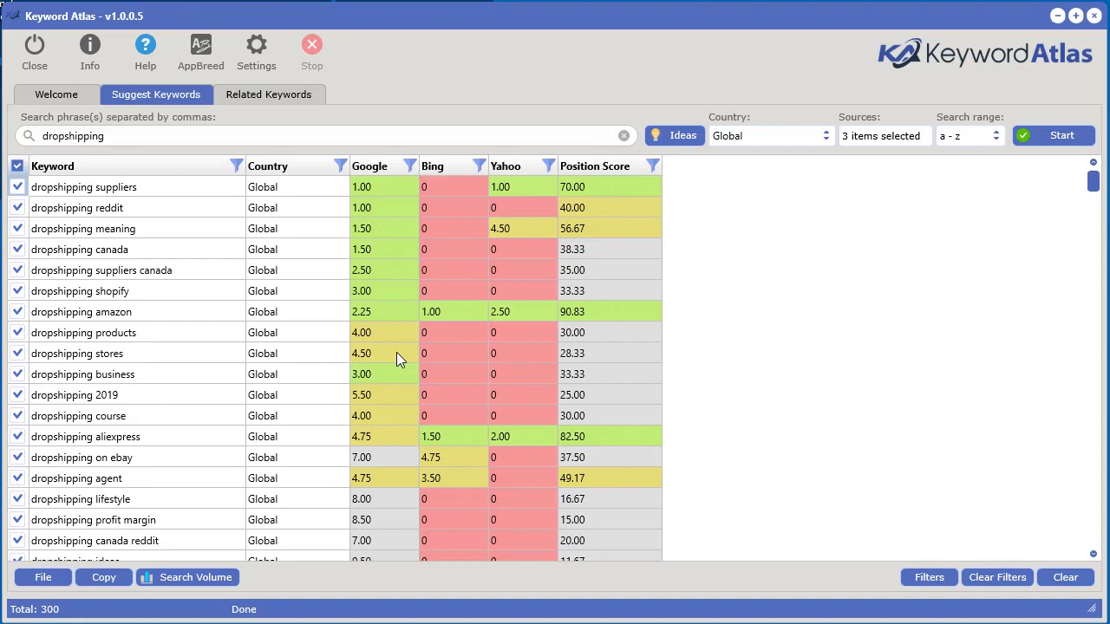
right_click(292, 305)
left_click(174, 588)
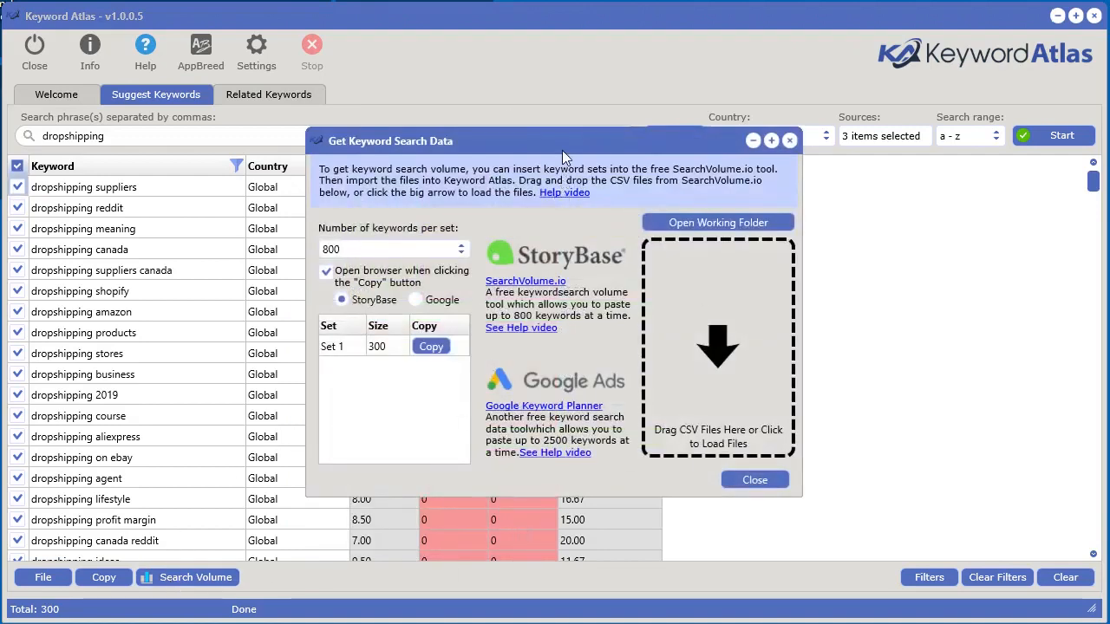
left_click_drag(561, 141, 509, 150)
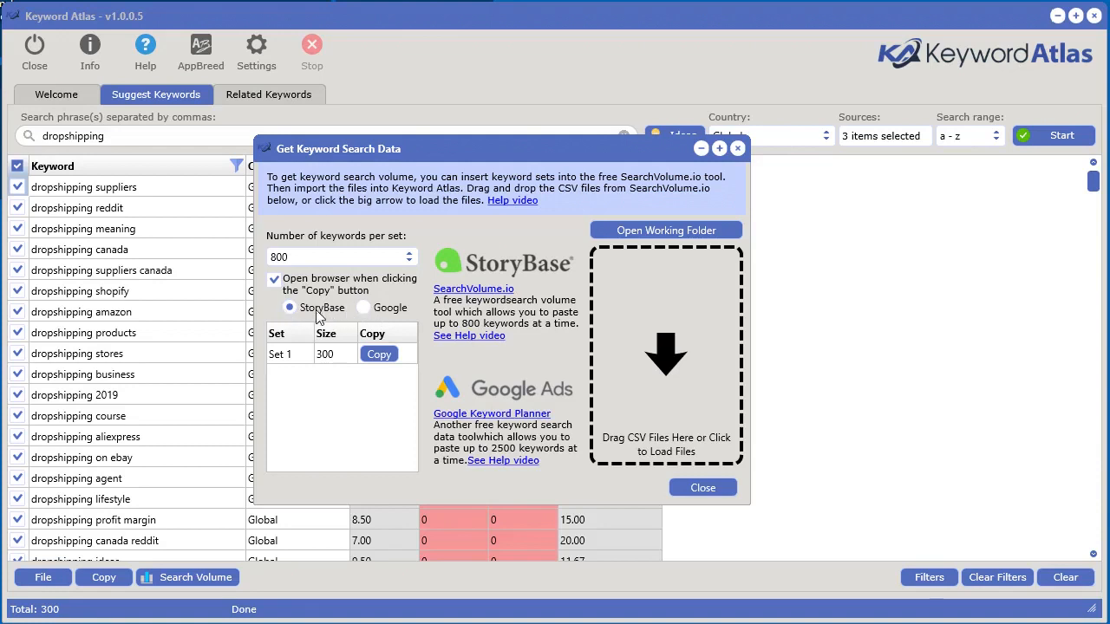
Copy keyword Set 1 with StoryBase as the browser target and 800 keywords per set, opening SearchVolume.io.
left_click(379, 313)
left_click(291, 309)
left_click(346, 257)
left_click(348, 258)
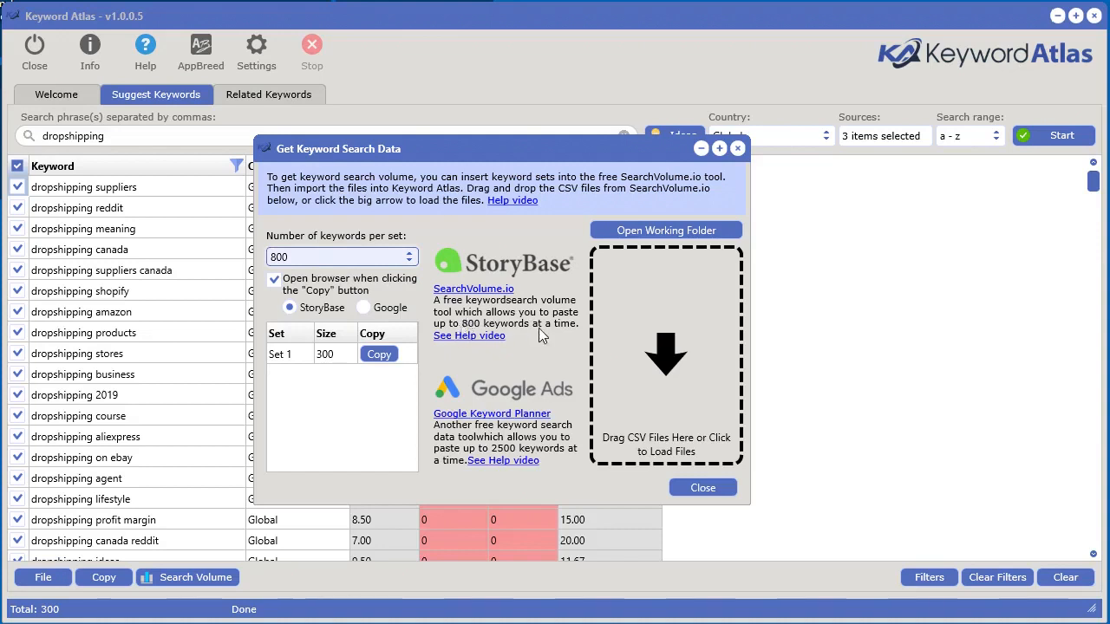
left_click(329, 258)
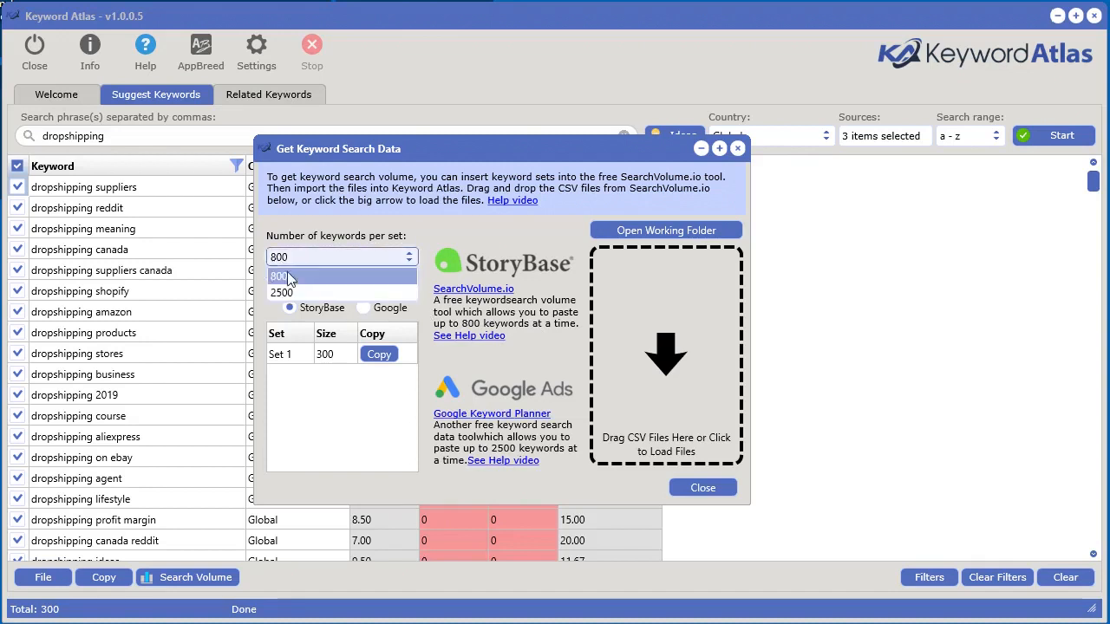
left_click(354, 273)
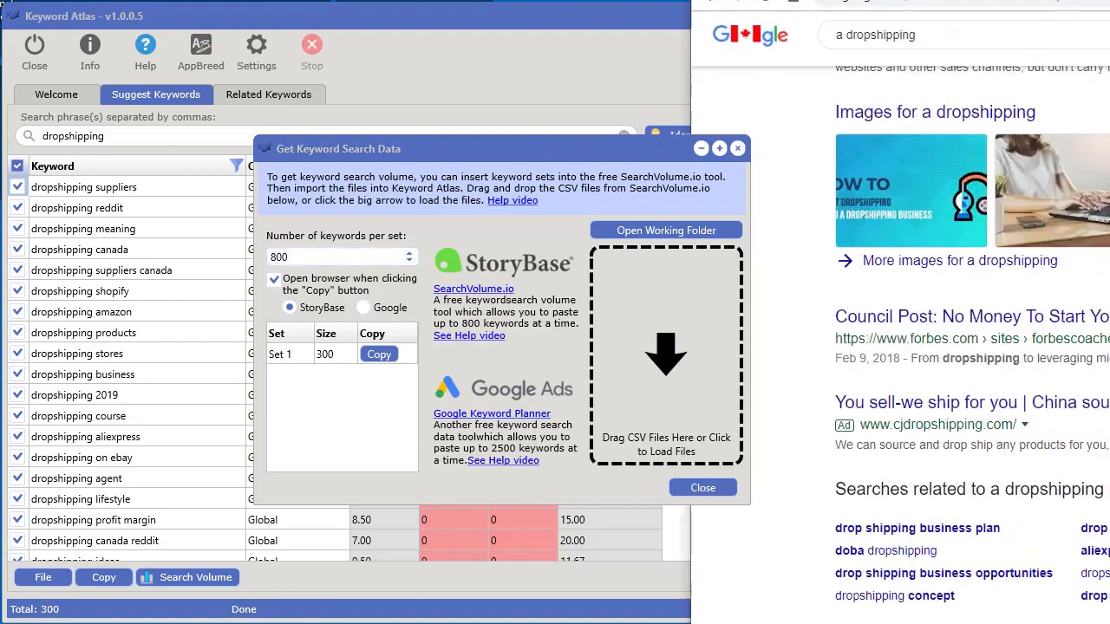
left_click(379, 355)
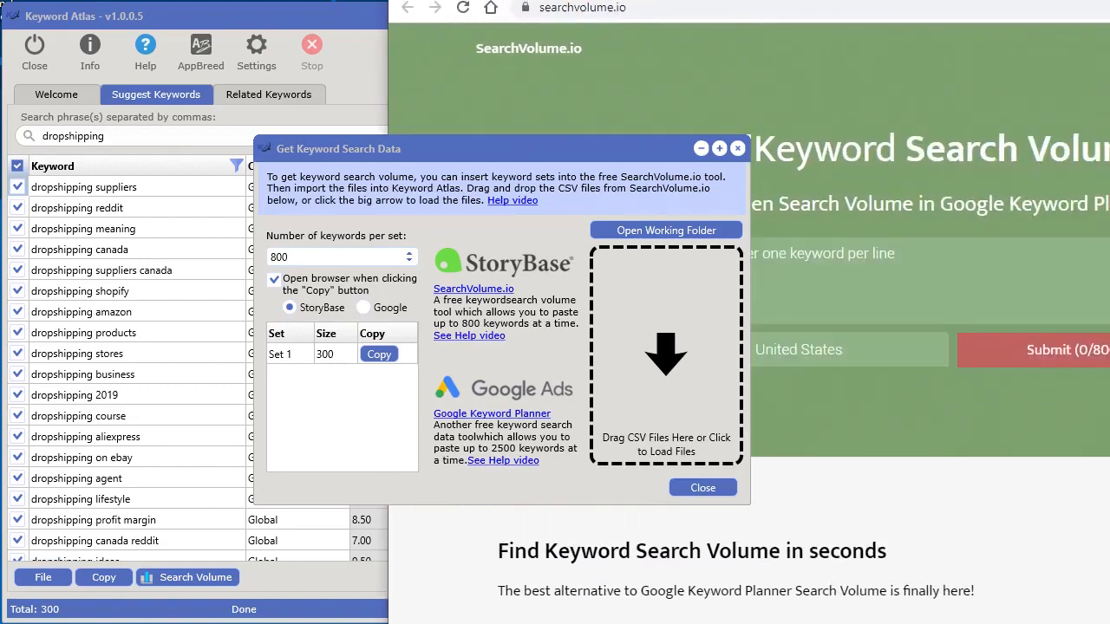
Switch to SearchVolume.io in the browser, paste the copied keyword set into the keyword box and submit it for United States.
left_click(642, 161)
left_click_drag(642, 160, 281, 172)
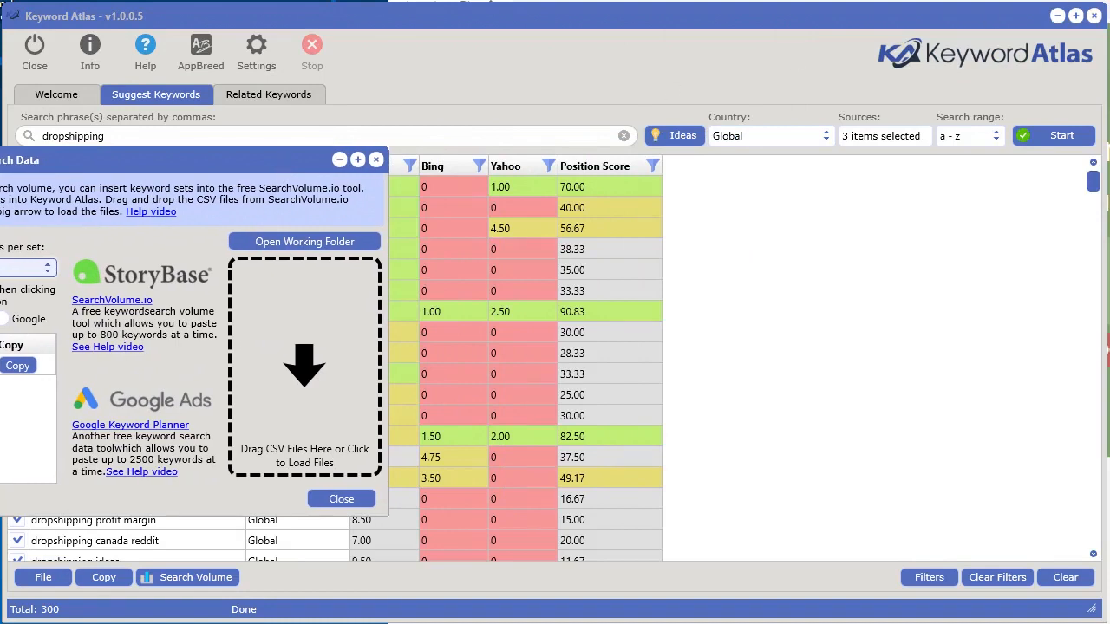
left_click_drag(991, 1, 801, 2)
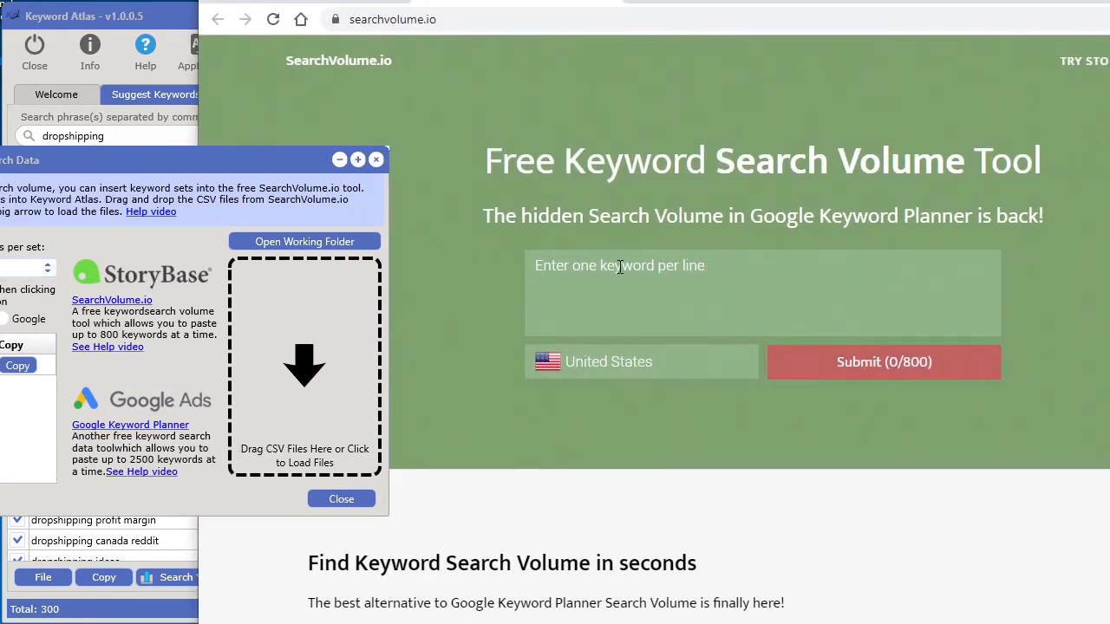
left_click(584, 267)
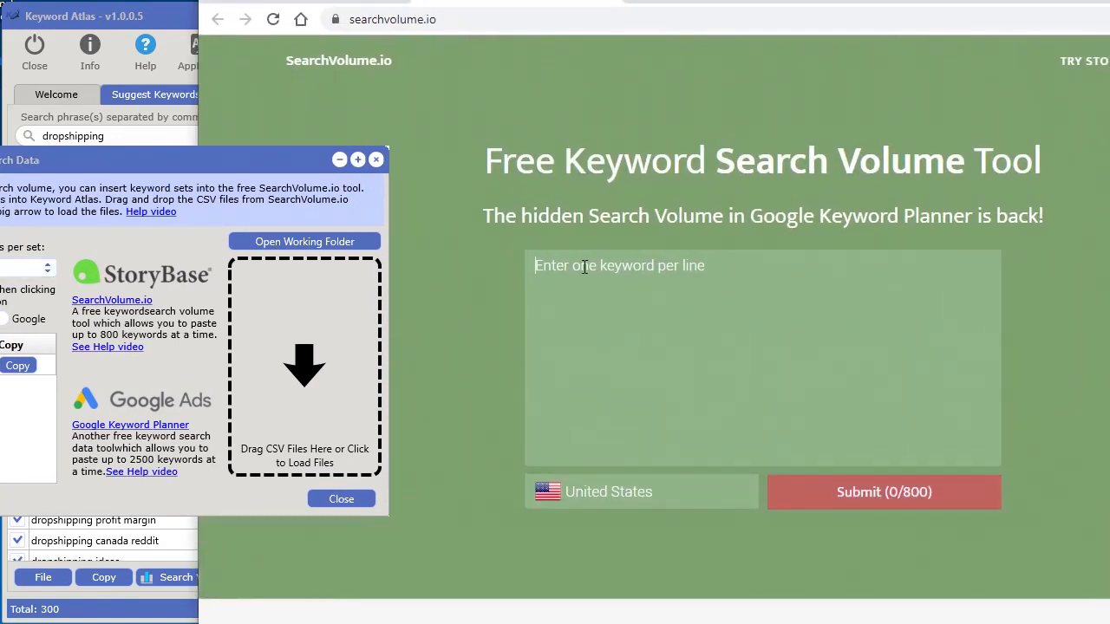
right_click(584, 267)
left_click(618, 406)
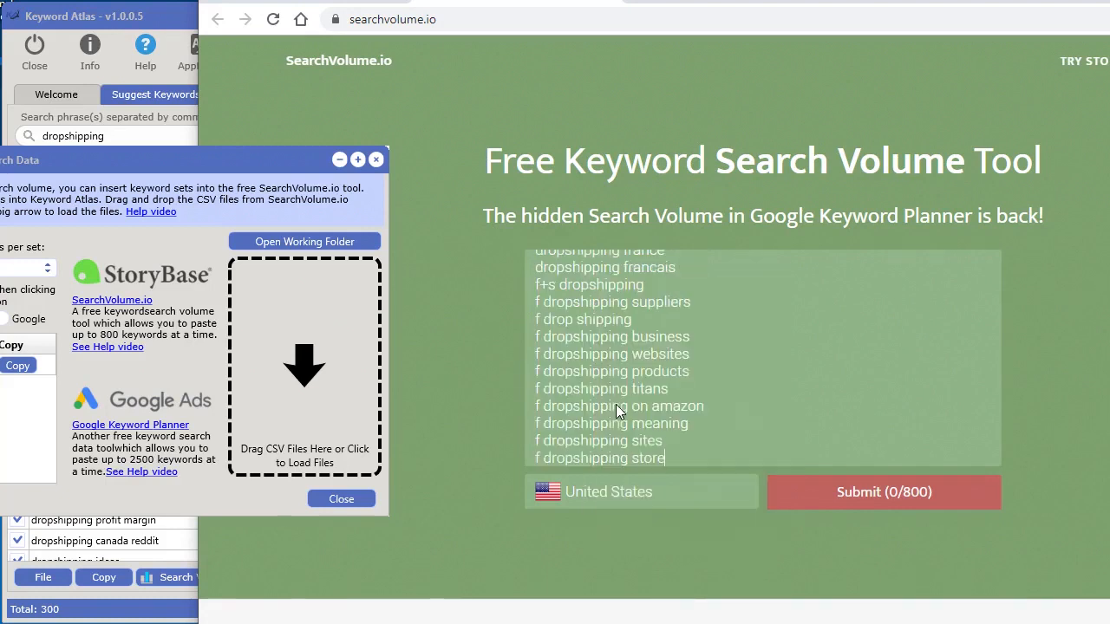
left_click(867, 492)
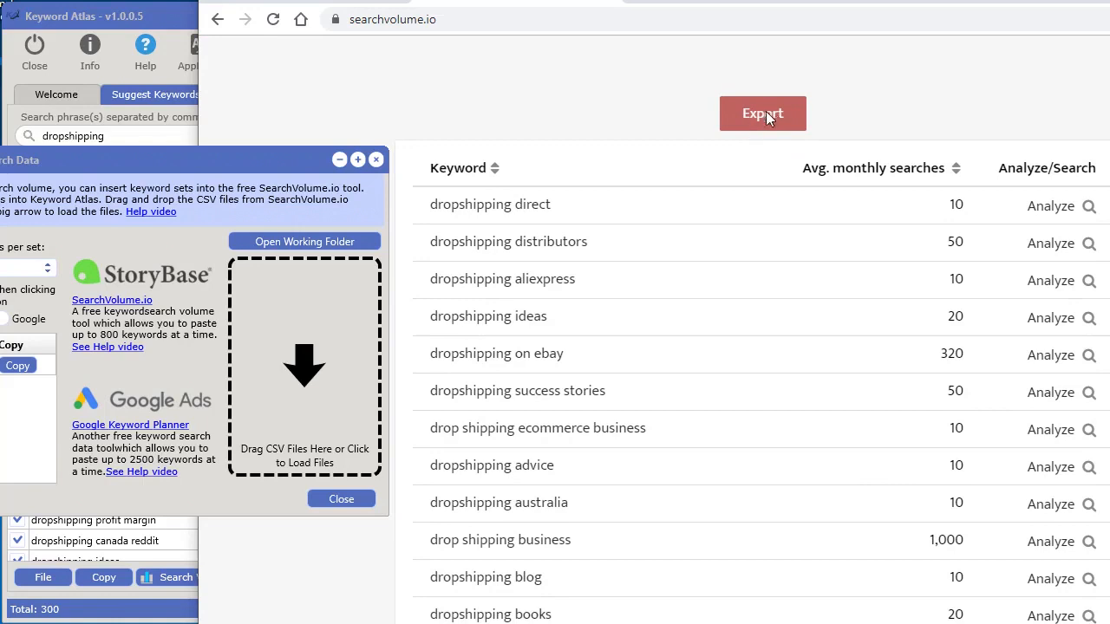
Start exporting the search volume results as CSV, then open Keyword Atlas's working folder and copy its path.
left_click(763, 114)
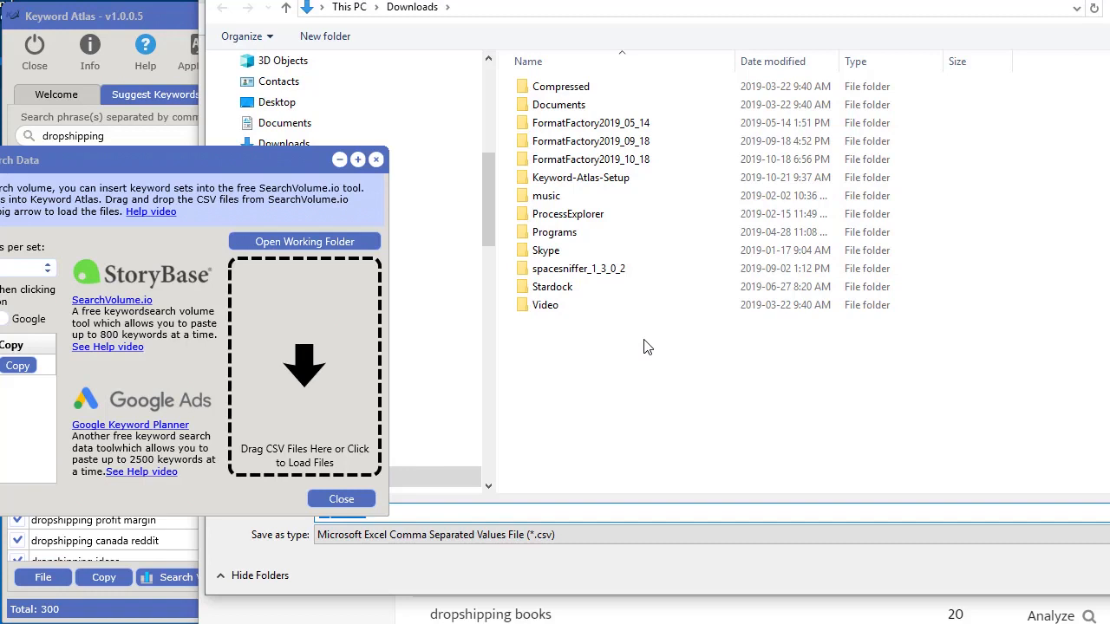
left_click_drag(242, 164, 417, 170)
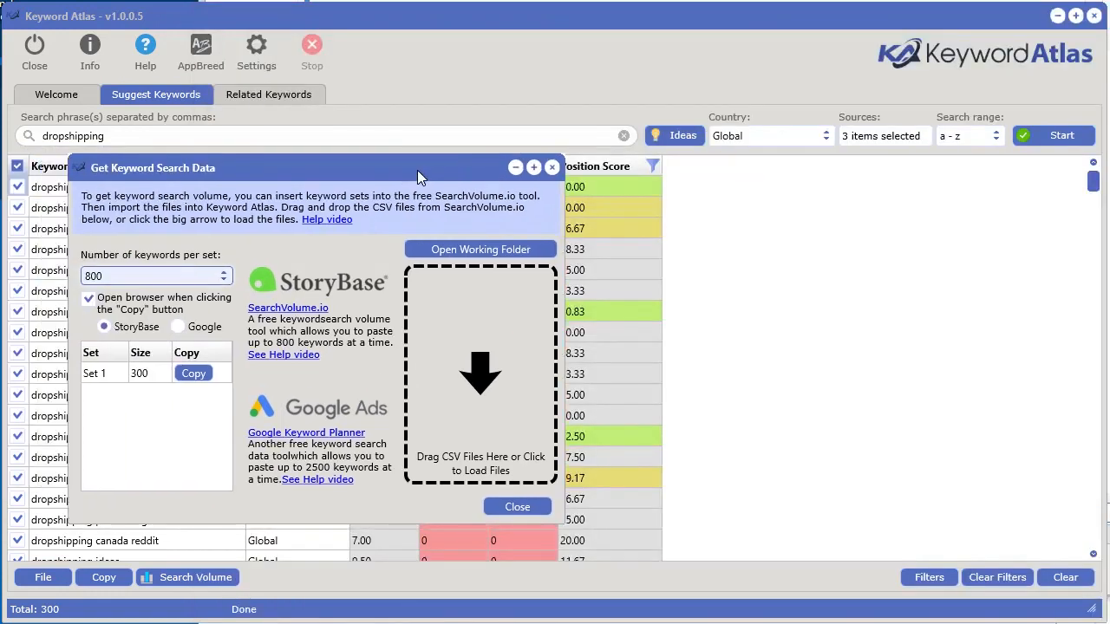
left_click(497, 257)
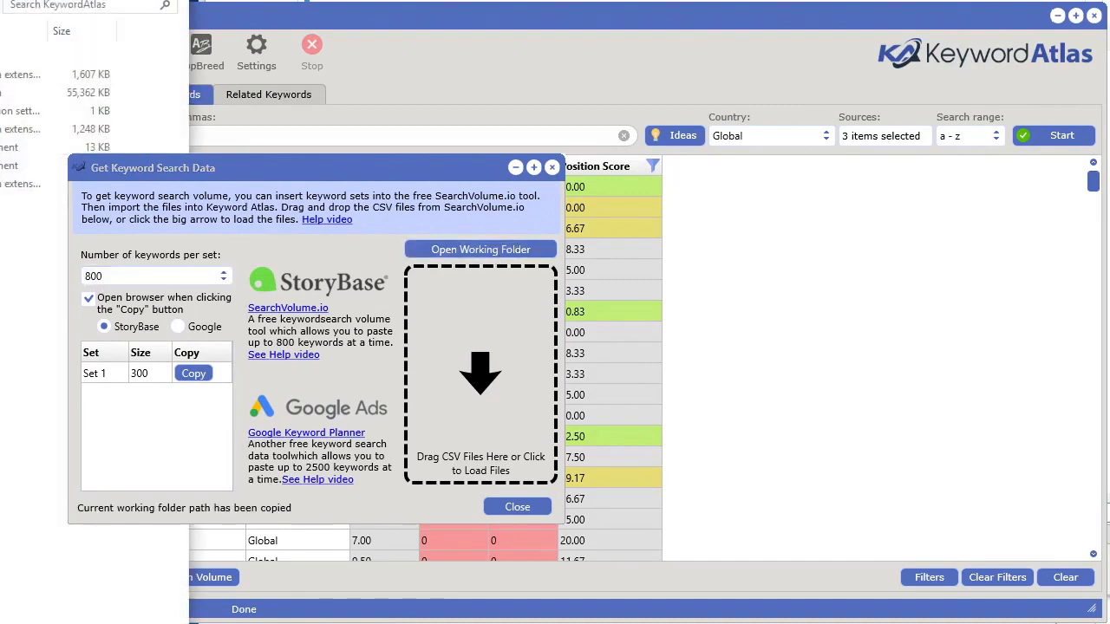
left_click_drag(0, 0, 1045, 2)
left_click(810, 122)
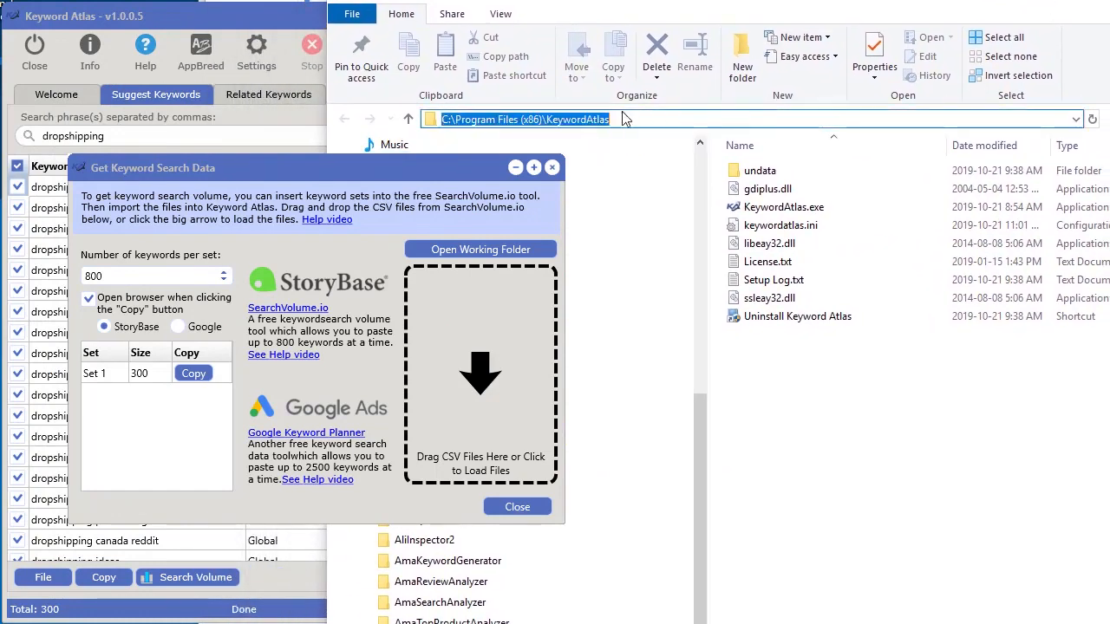
right_click(559, 119)
left_click(605, 173)
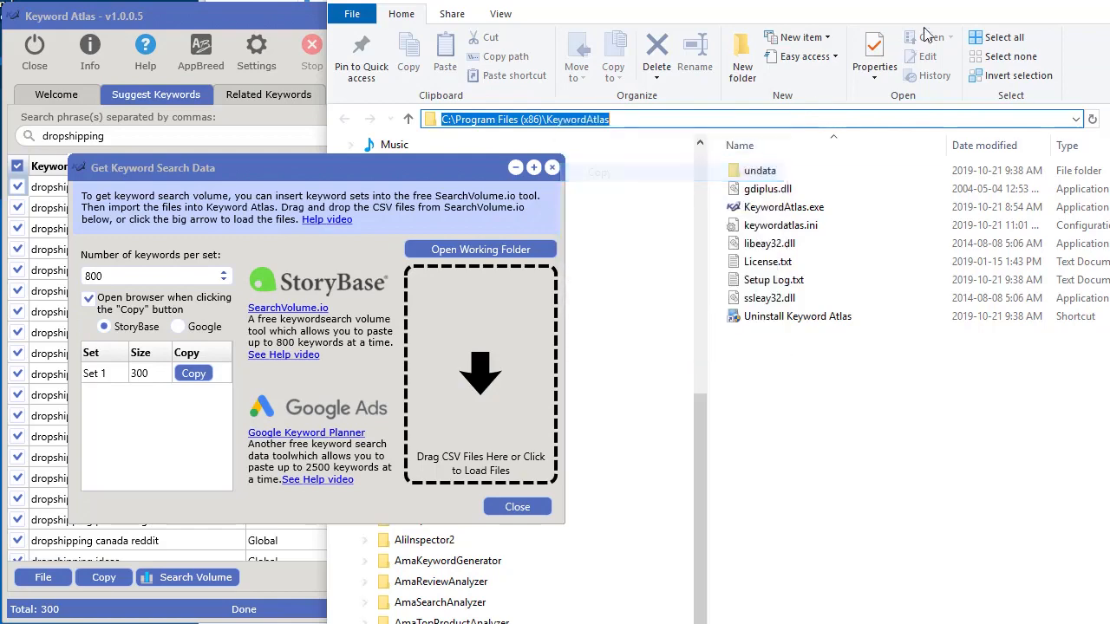
Save the export as export.csv in C:\Program Files (x86)\KeywordAtlas using the copied folder path.
left_click_drag(984, 10, 1109, 130)
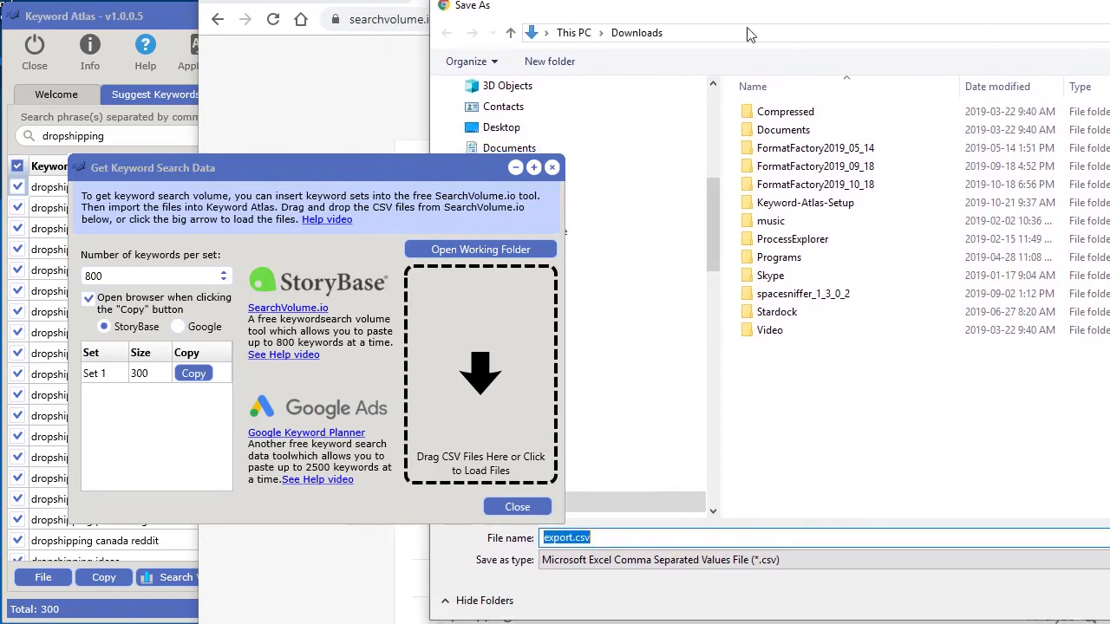
left_click(680, 35)
right_click(641, 33)
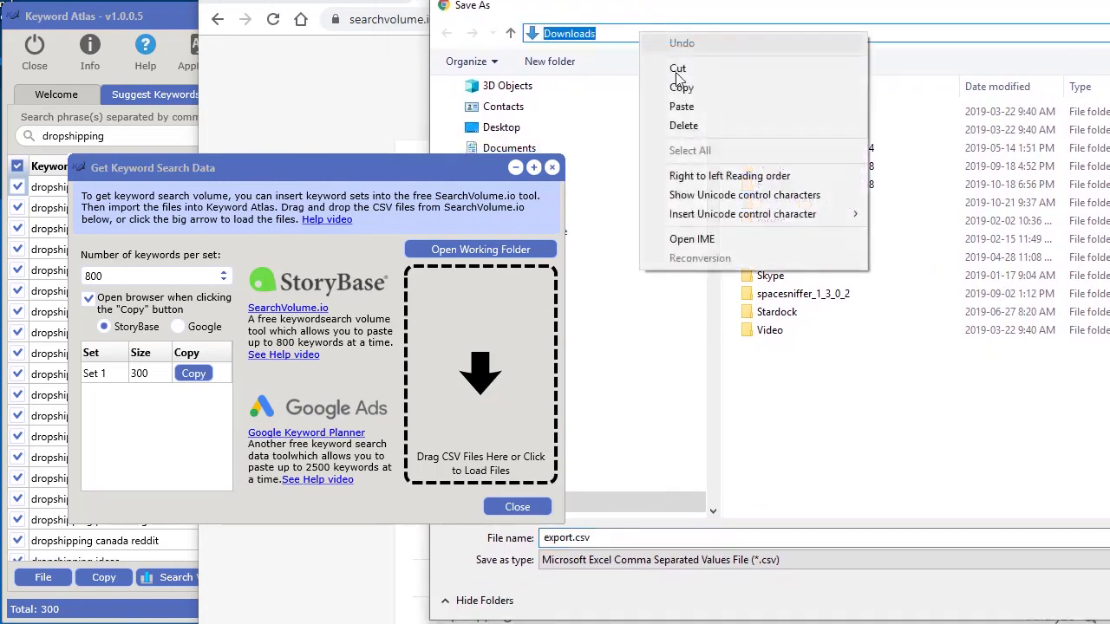
left_click(694, 106)
key("Return")
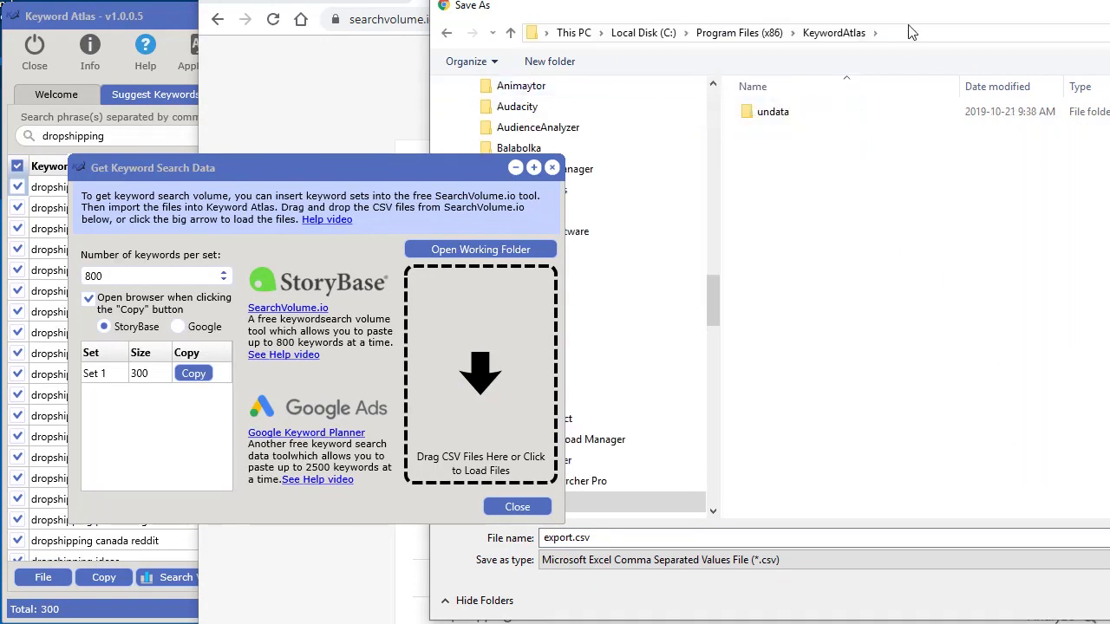
left_click_drag(900, 8, 930, 0)
left_click_drag(1109, 609, 1060, 524)
left_click_drag(862, 2, 940, 21)
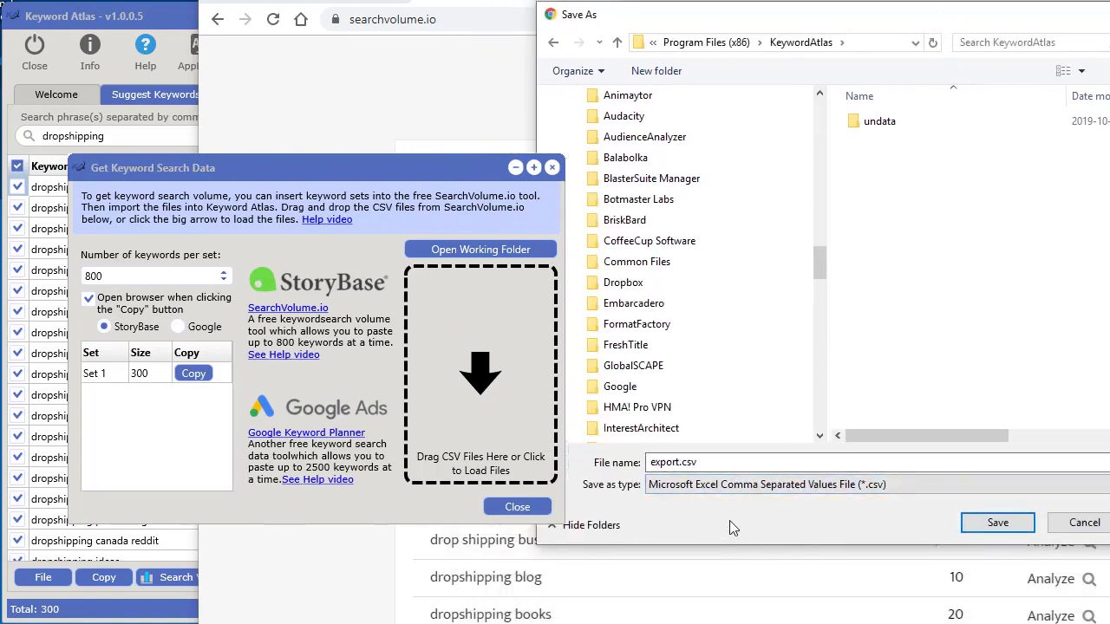
left_click(996, 522)
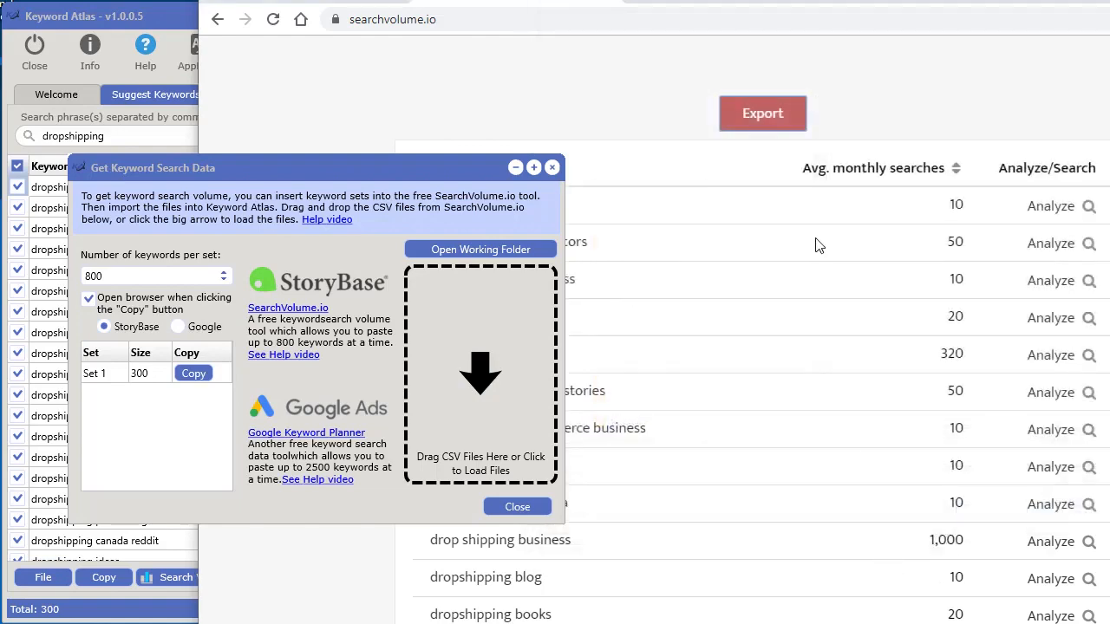
Bring up the KeywordAtlas working folder and drop export.csv onto the CSV loading area of the search data dialog.
left_click_drag(752, 0, 1109, 139)
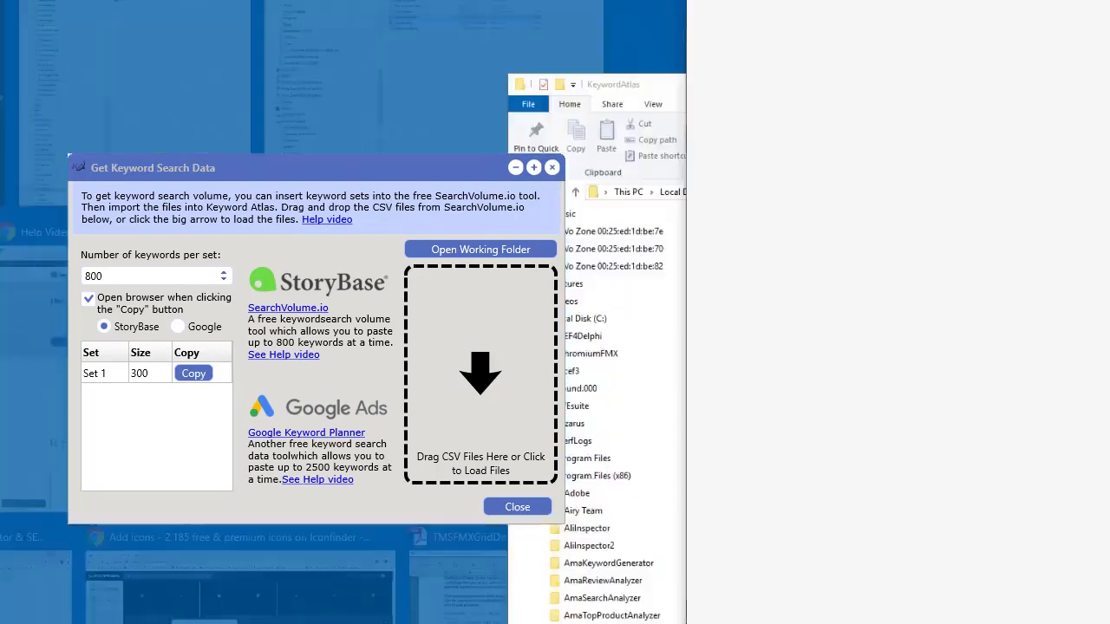
left_click_drag(815, 0, 1109, 0)
left_click_drag(1109, 124, 592, 1)
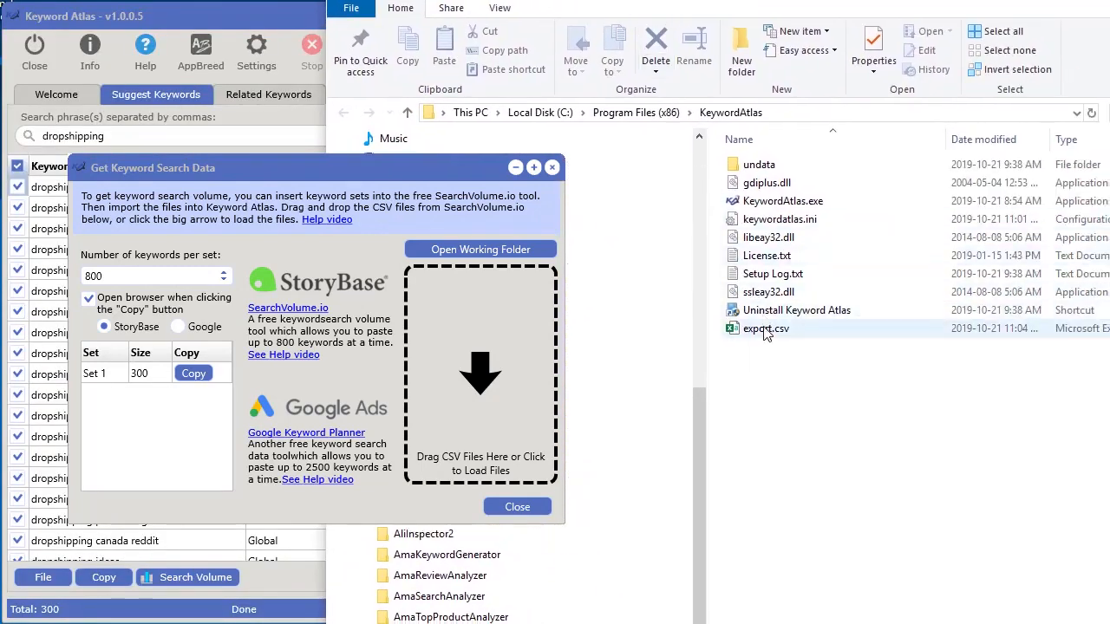
left_click(794, 333)
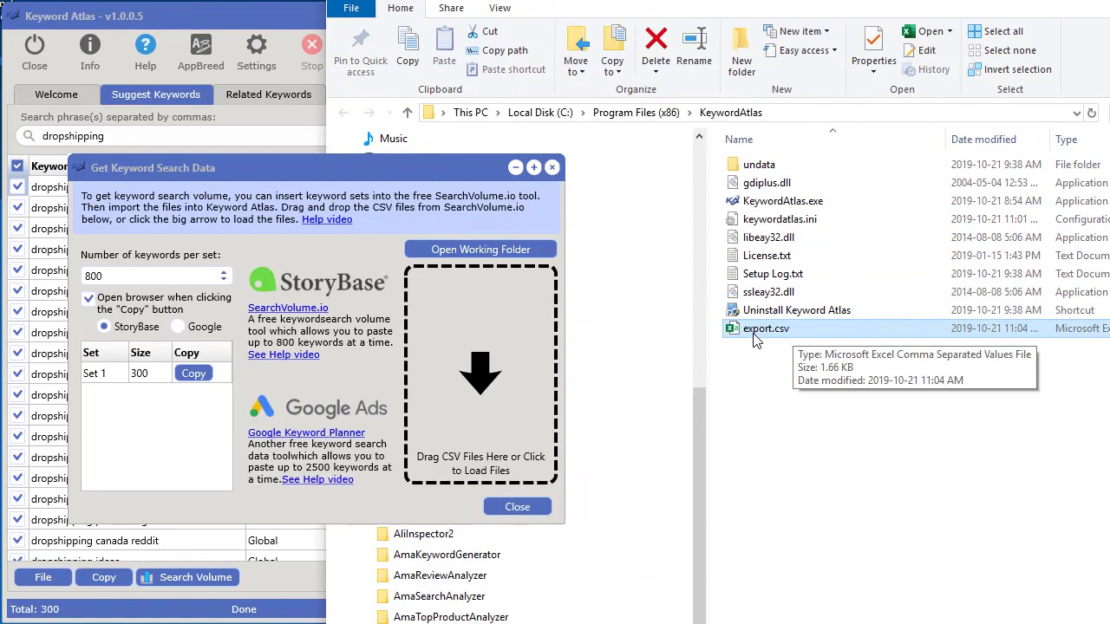
left_click_drag(755, 336, 491, 384)
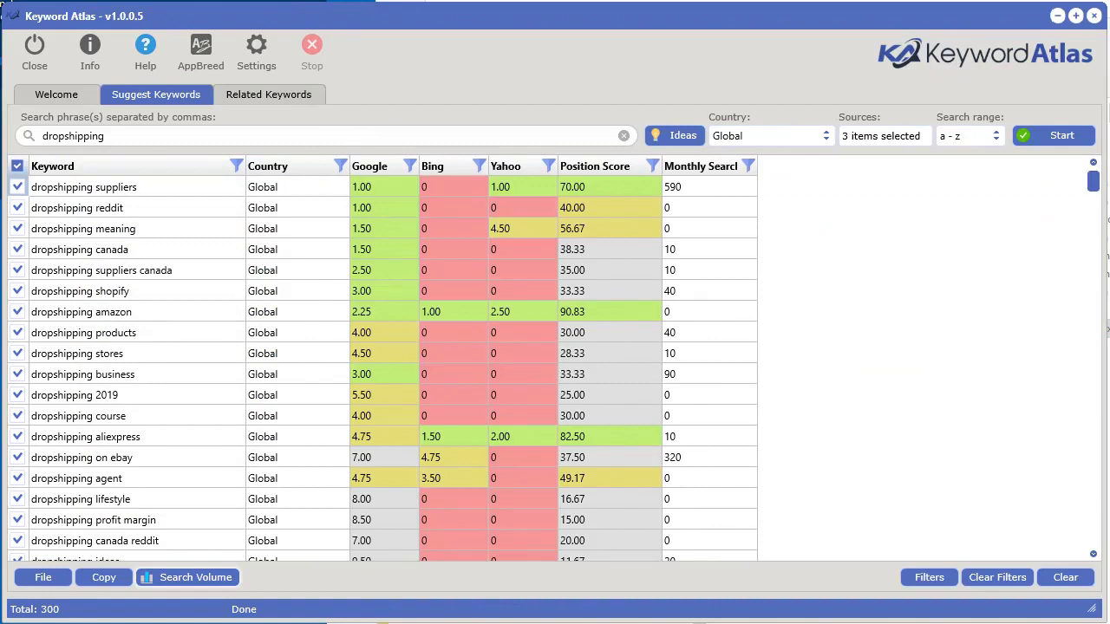
left_click(1076, 16)
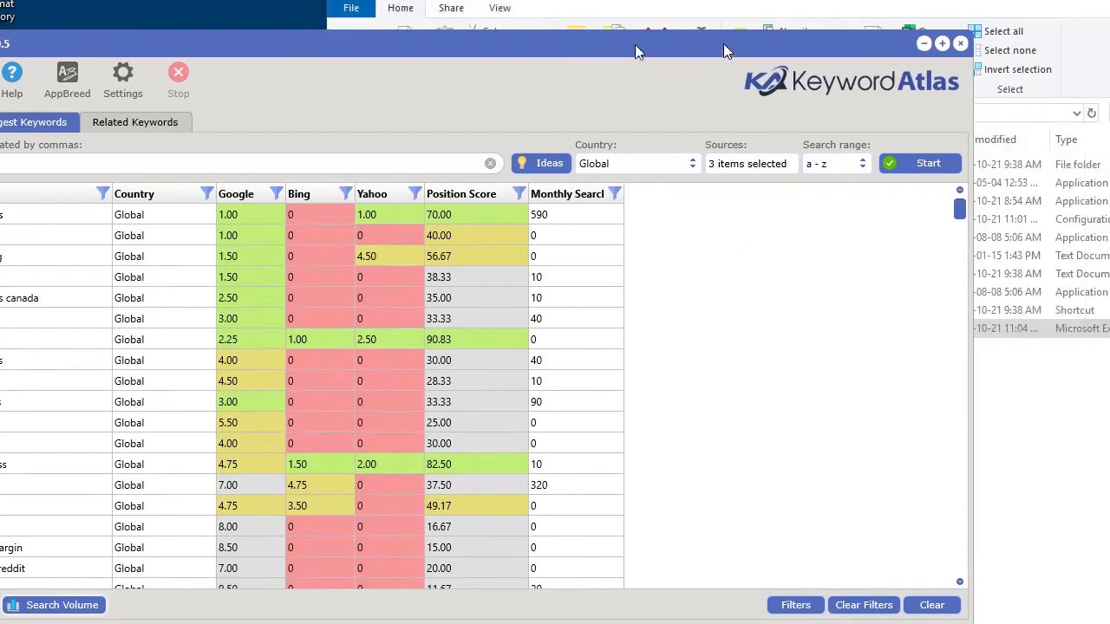
left_click_drag(775, 338, 538, 372)
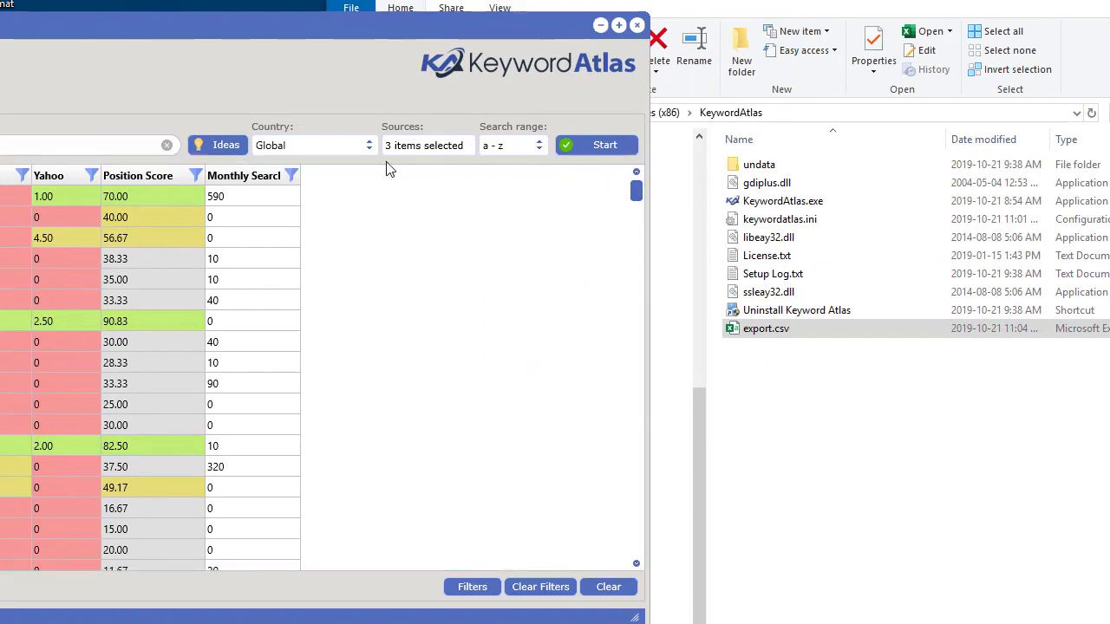
left_click(754, 338)
left_click_drag(754, 338, 506, 361)
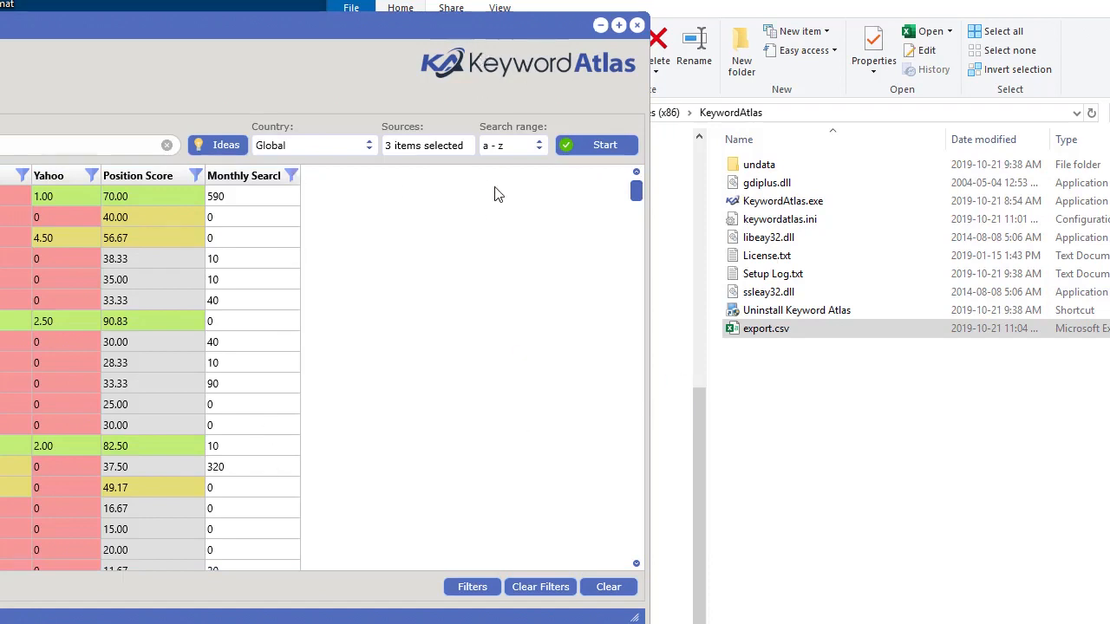
Reopen the search volume data dialog for the suggested keywords and load export.csv through the file browser.
left_click_drag(487, 26, 912, 12)
left_click(156, 573)
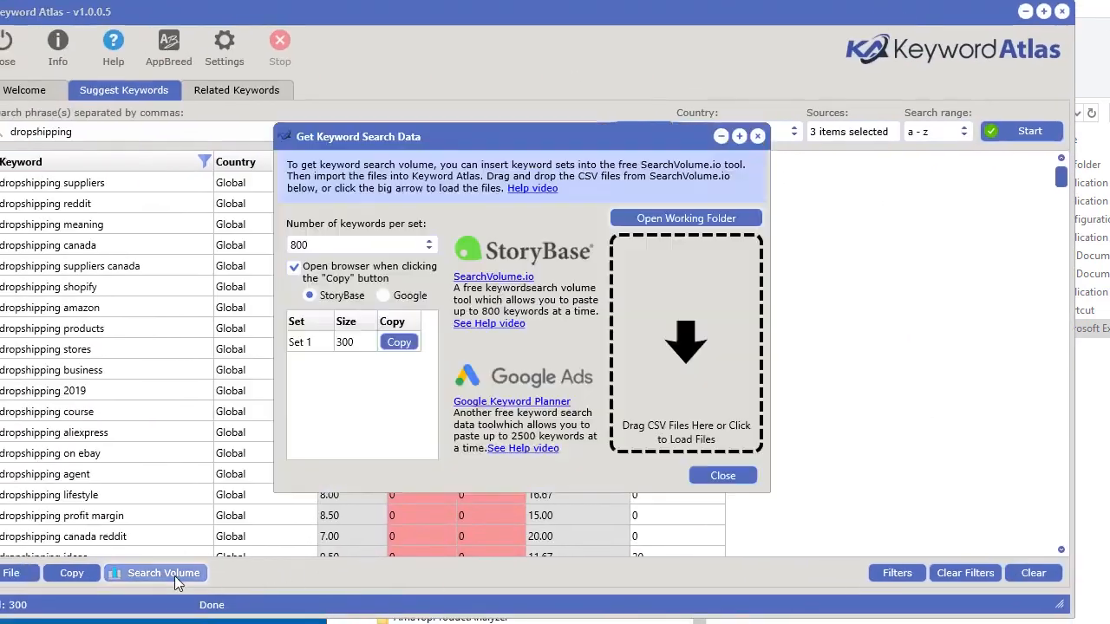
left_click(681, 345)
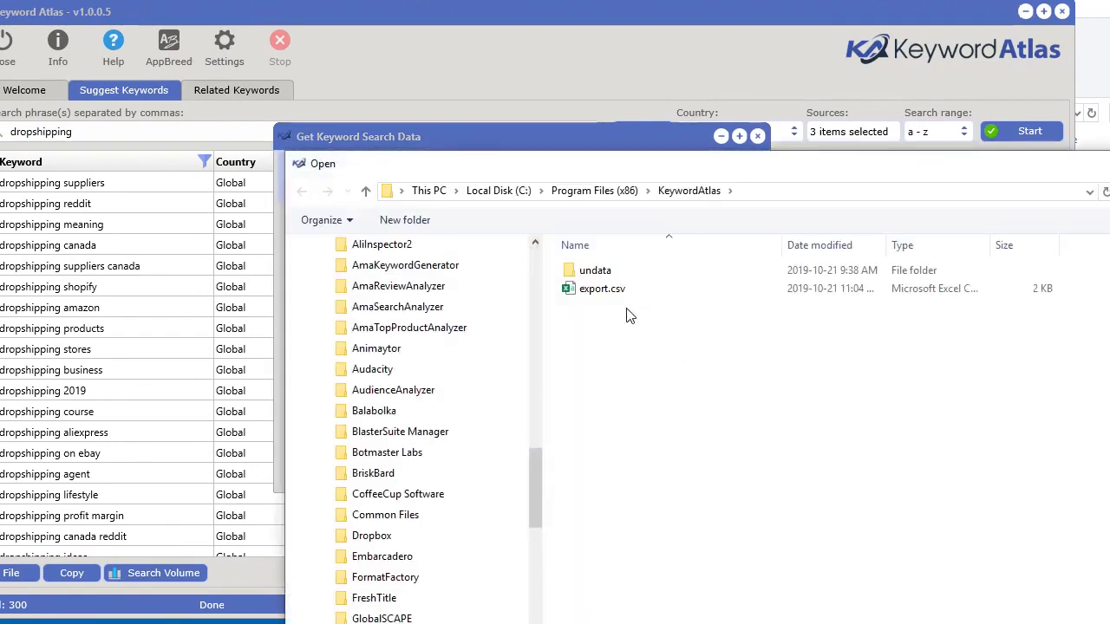
double_click(599, 288)
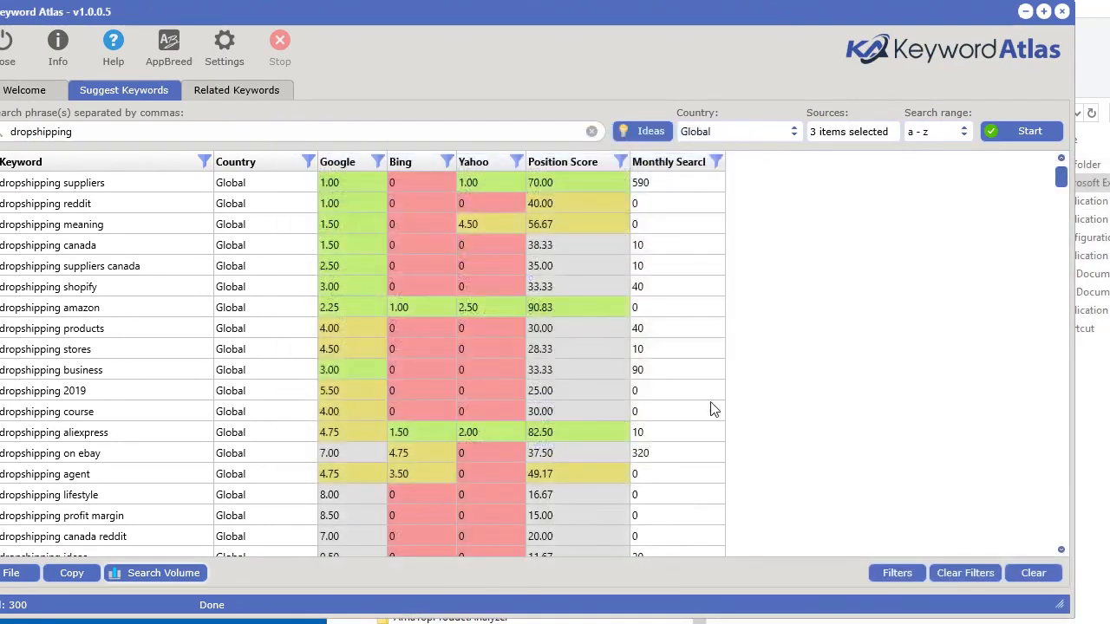
left_click_drag(694, 15, 723, 16)
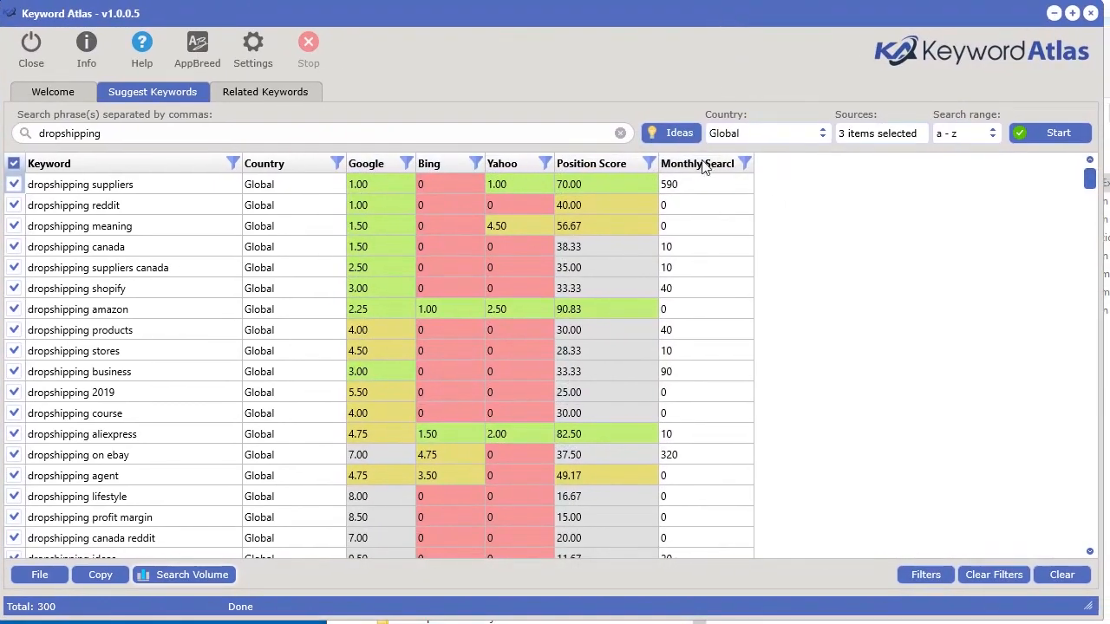
Sort the suggested keywords by monthly searches from highest to lowest.
left_click(705, 165)
left_click(705, 165)
left_click(704, 164)
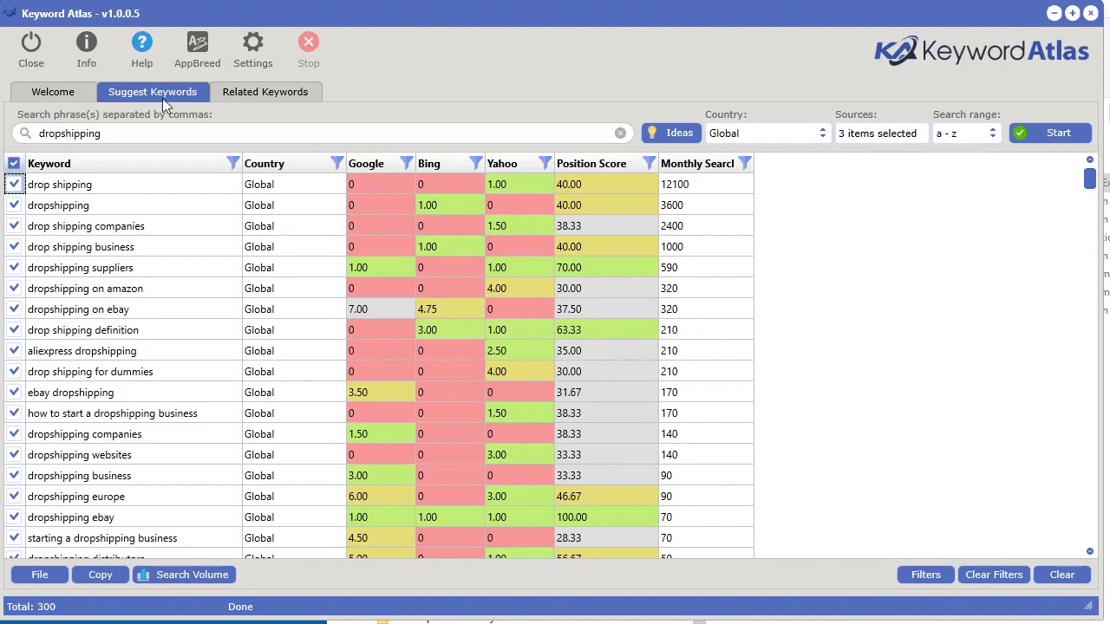
Open the search volume data dialog for the related keywords and set the number of keywords per set to 2500.
left_click(280, 94)
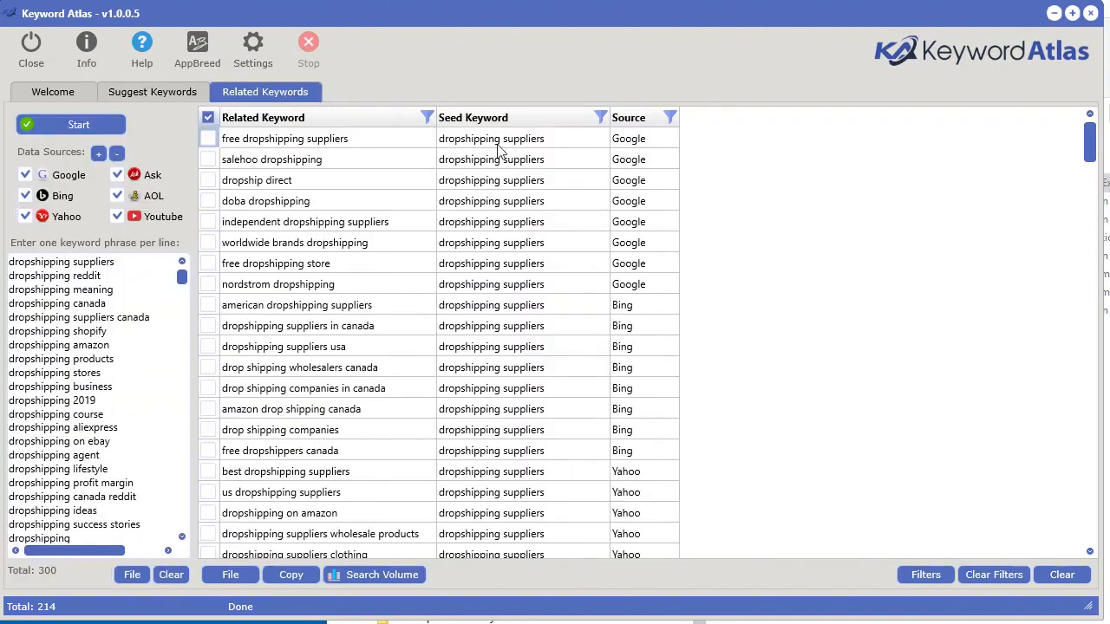
left_click(360, 575)
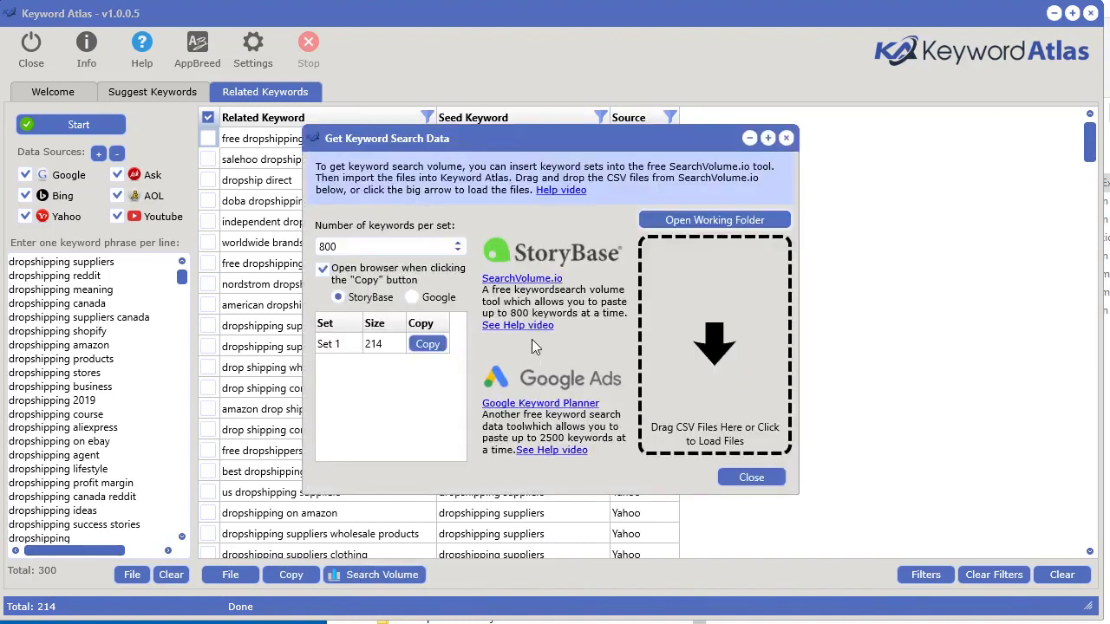
left_click(377, 248)
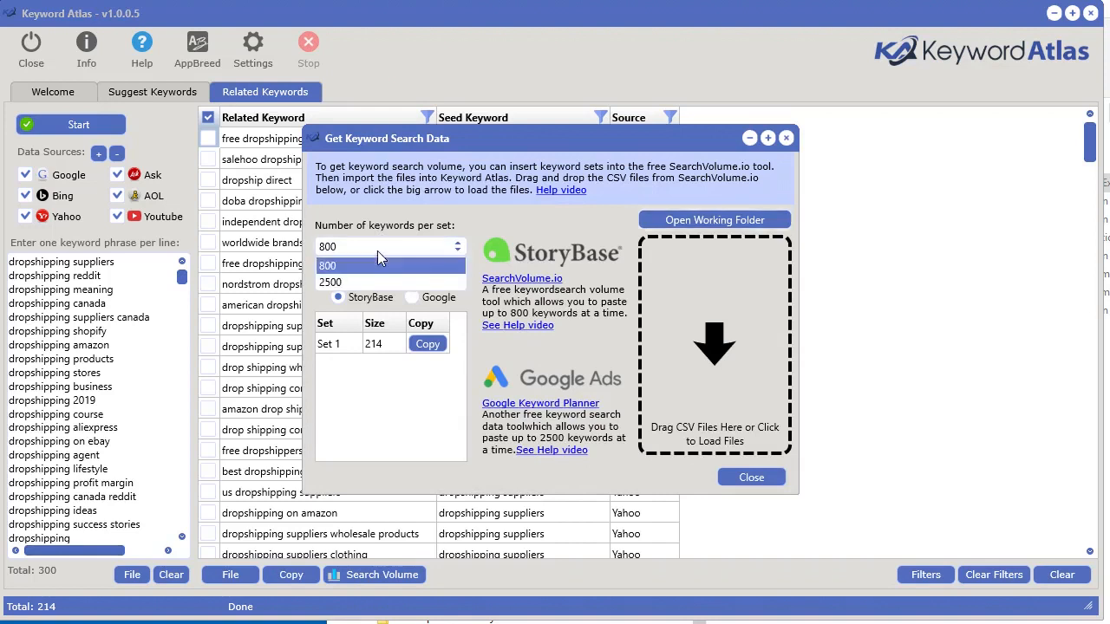
left_click(345, 284)
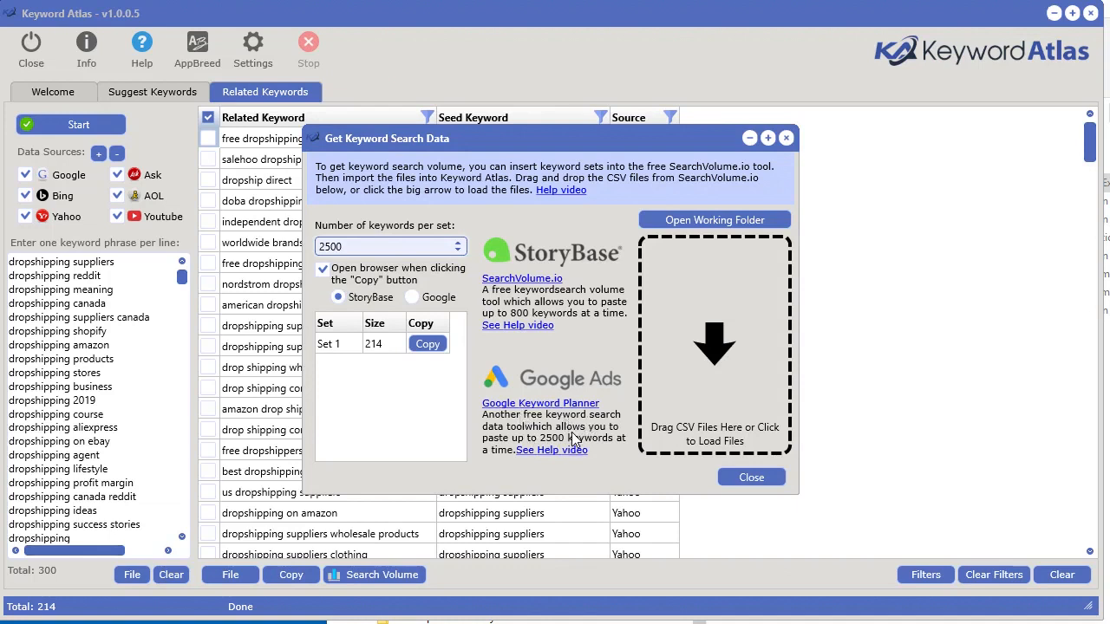
left_click(392, 249)
left_click(379, 284)
Copy keyword Set 1 with Google as the browser target, opening Google Ads Keyword Planner, and reposition the browser window to show it.
left_click(425, 348)
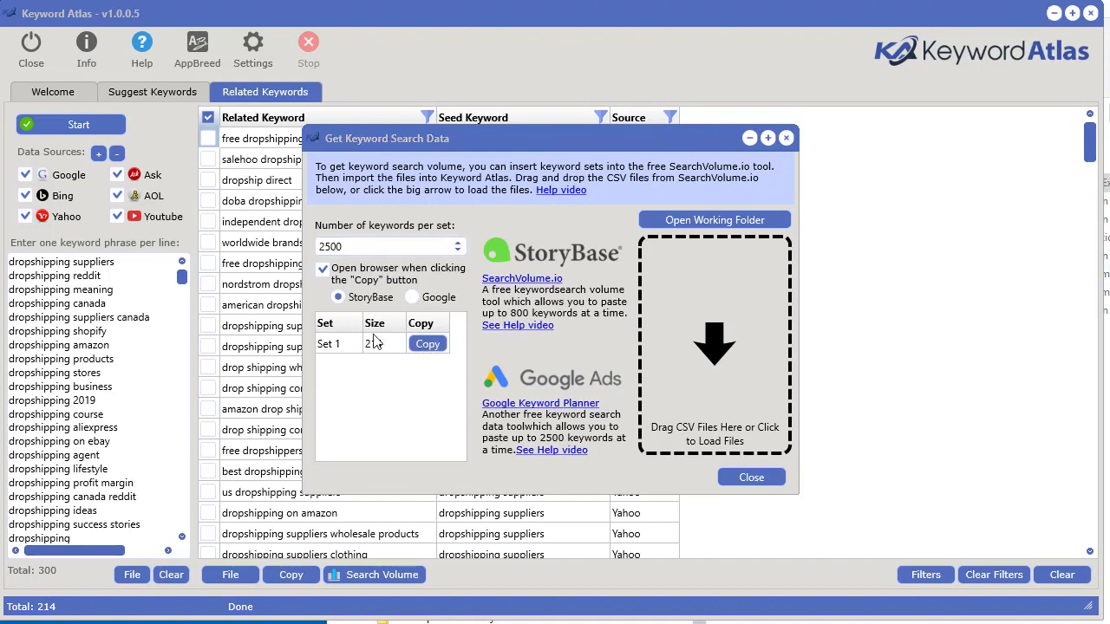
left_click(411, 299)
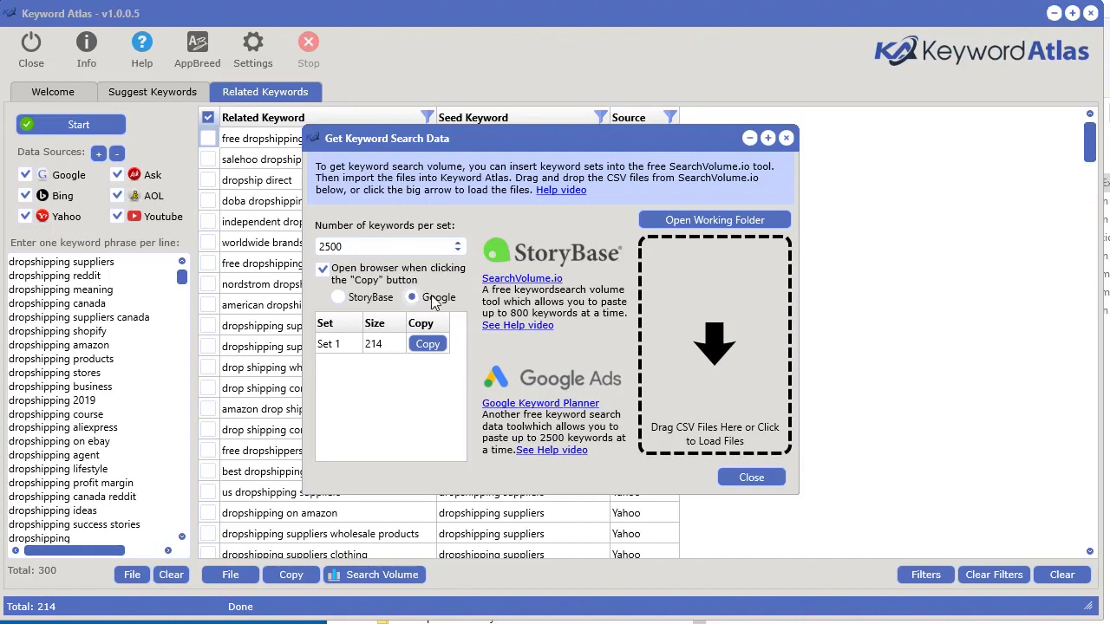
left_click(426, 347)
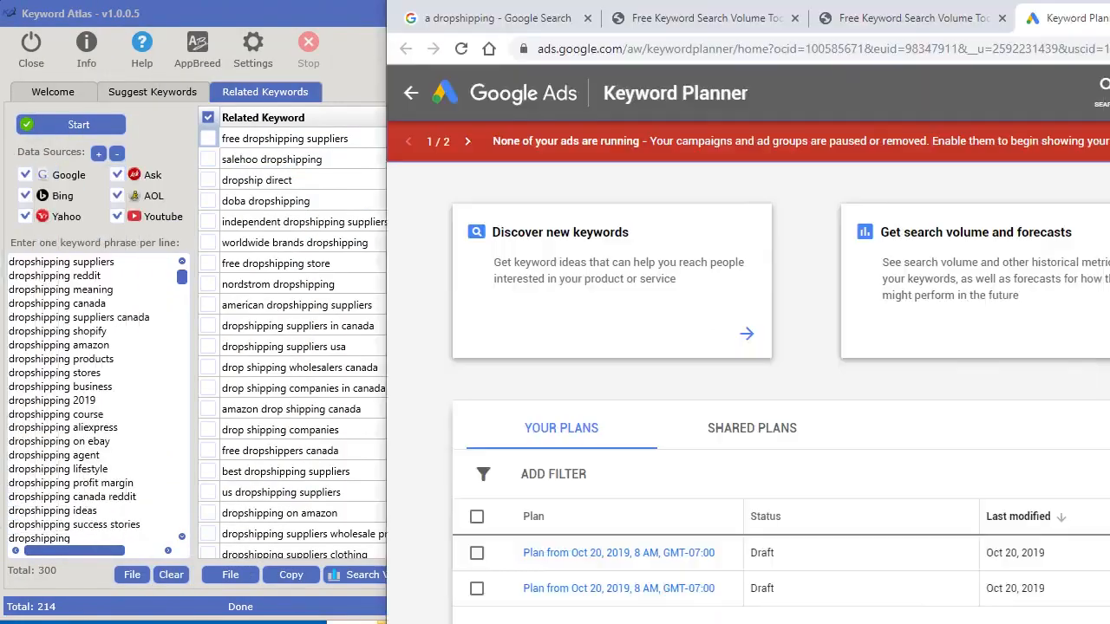
left_click_drag(1109, 30, 972, 2)
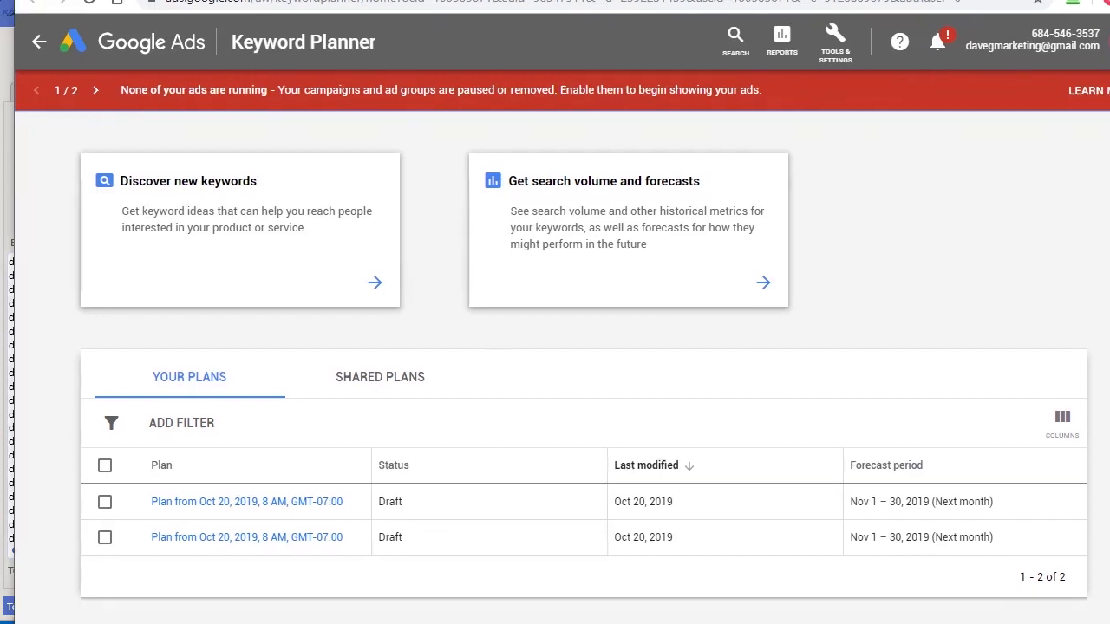
Paste the copied keyword set into Keyword Planner's search volume and forecasts form and submit it.
left_click_drag(953, 7, 938, 0)
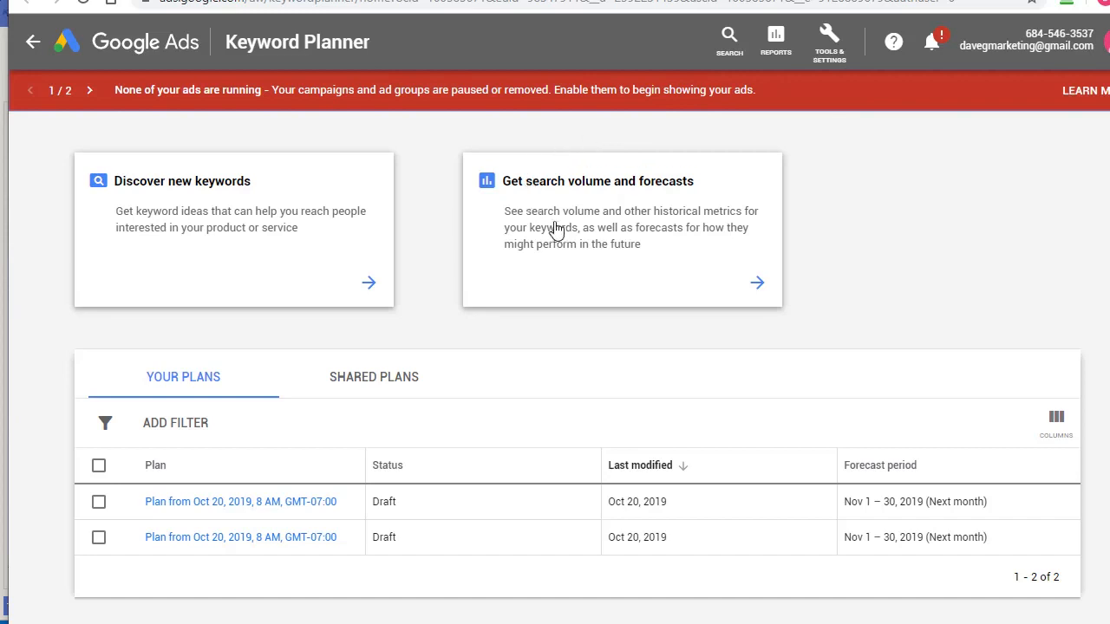
left_click(606, 222)
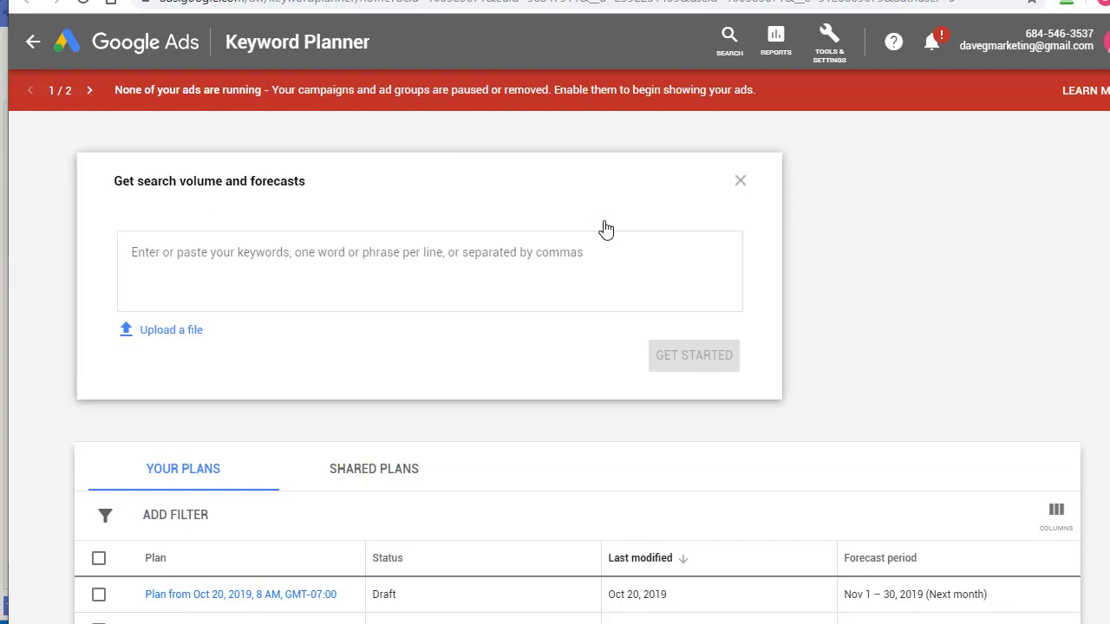
right_click(265, 258)
left_click(305, 398)
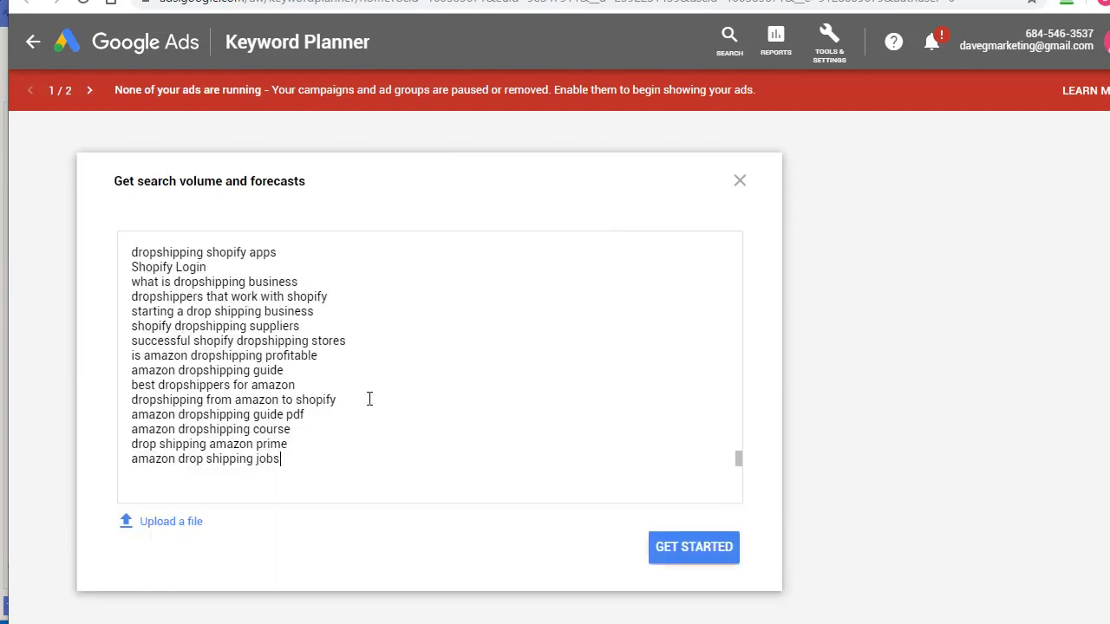
left_click(695, 553)
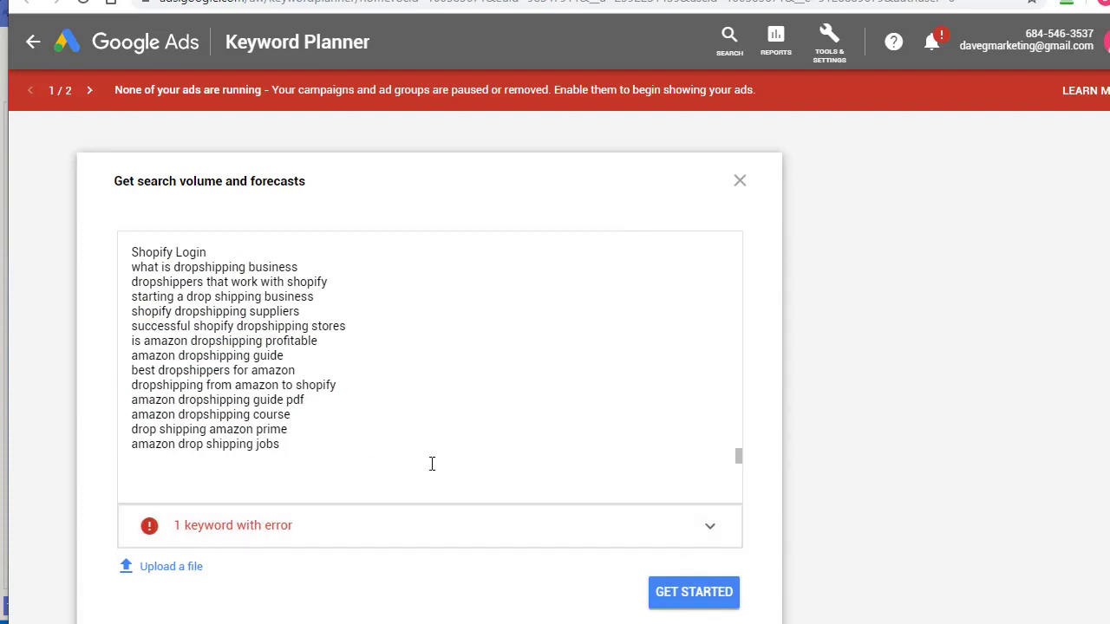
Remove the flagged keyword "100% free drop shipping wholesalers" from the list and resubmit it to generate the plan forecasts.
left_click(681, 527)
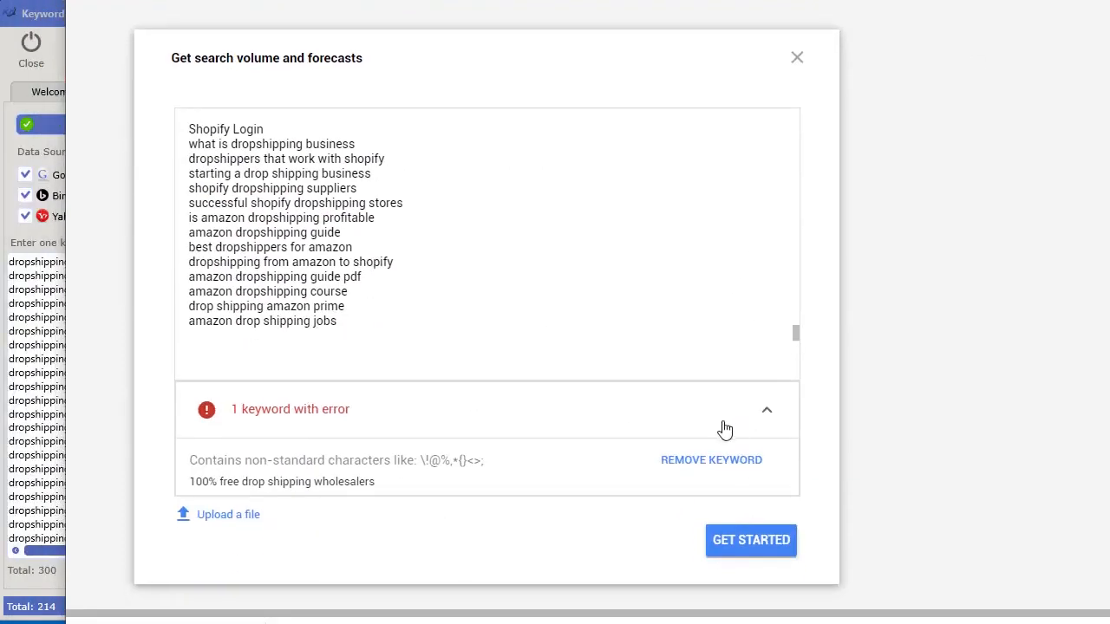
left_click(641, 583)
left_click(767, 433)
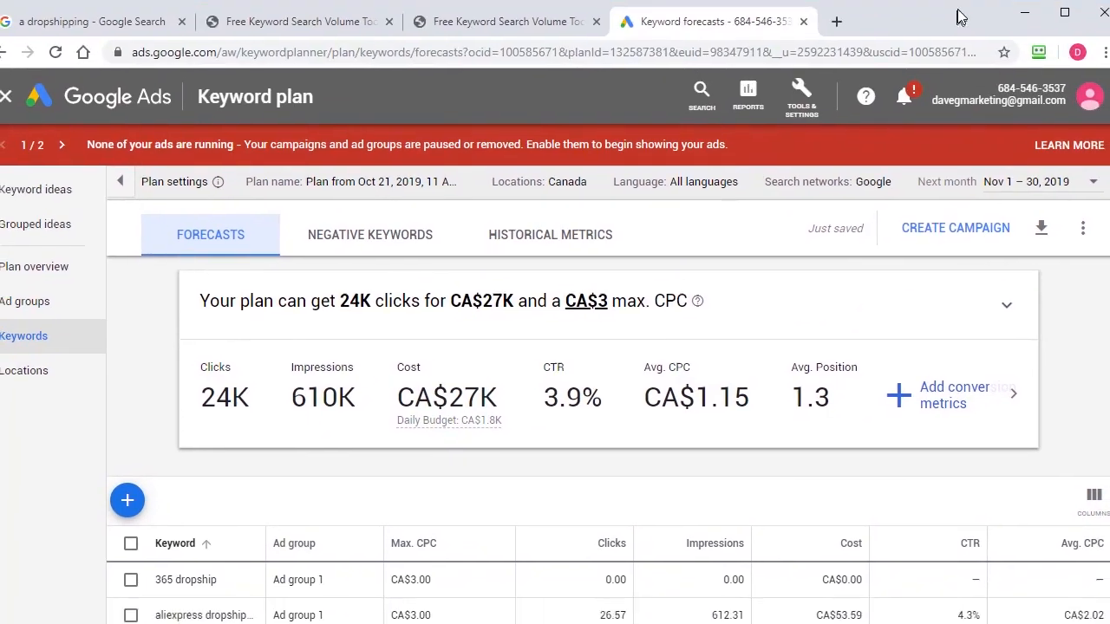
Download the plan's historical metrics as "Keyword Stats 2019-10-21 at 11_07_24.csv" in the KeywordAtlas folder.
left_click(1042, 229)
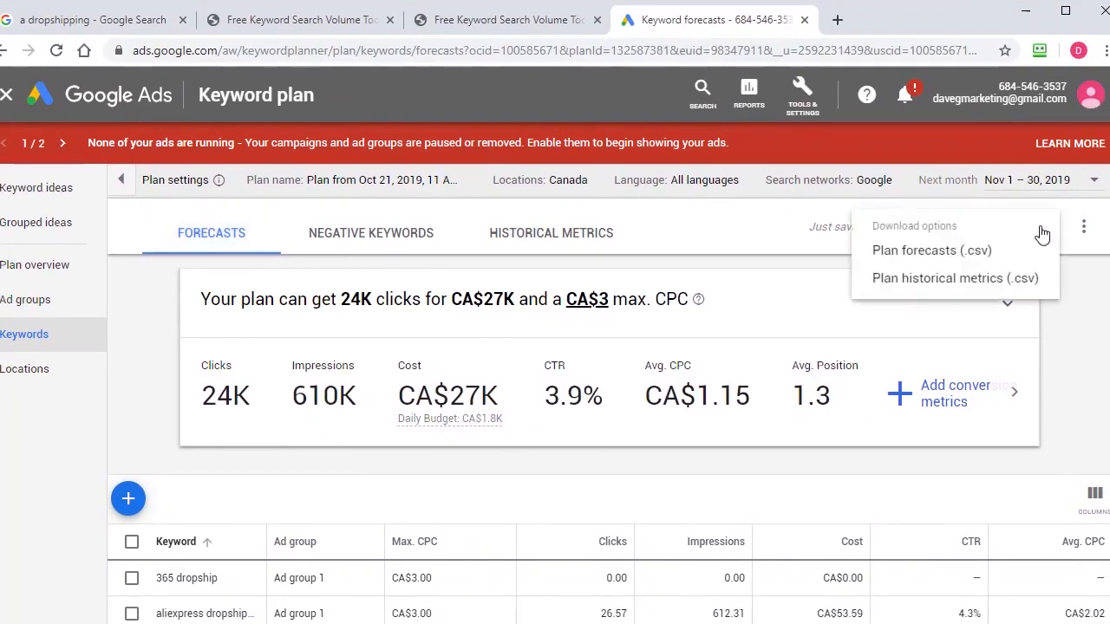
left_click(958, 280)
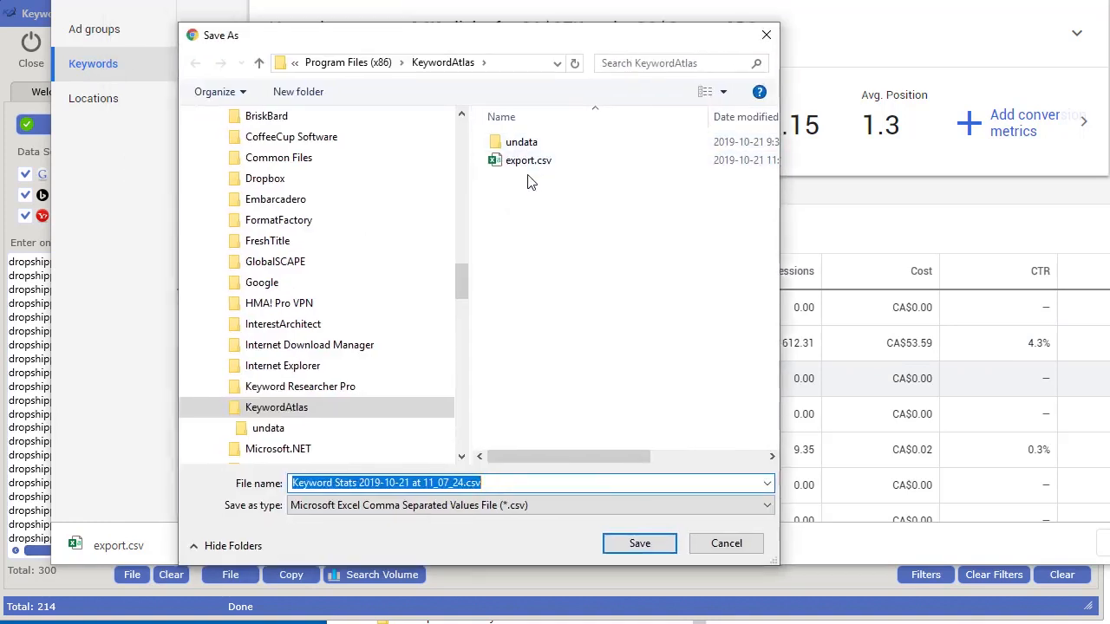
left_click(646, 547)
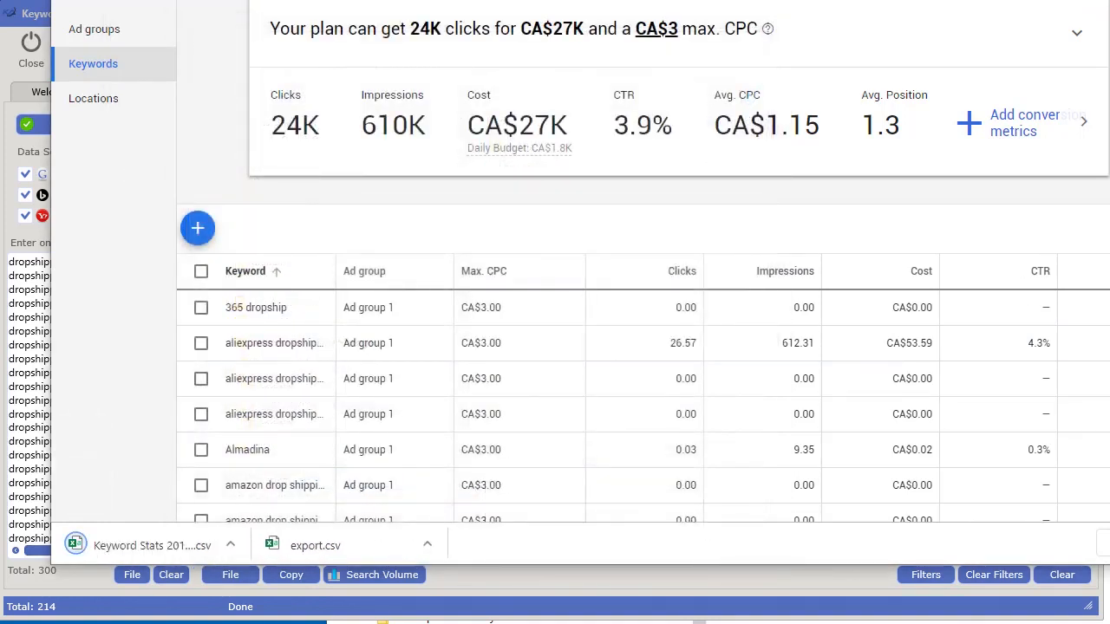
Switch back to Keyword Atlas and load the Keyword Stats CSV from the KeywordAtlas folder into the related keywords table.
key("super+Down")
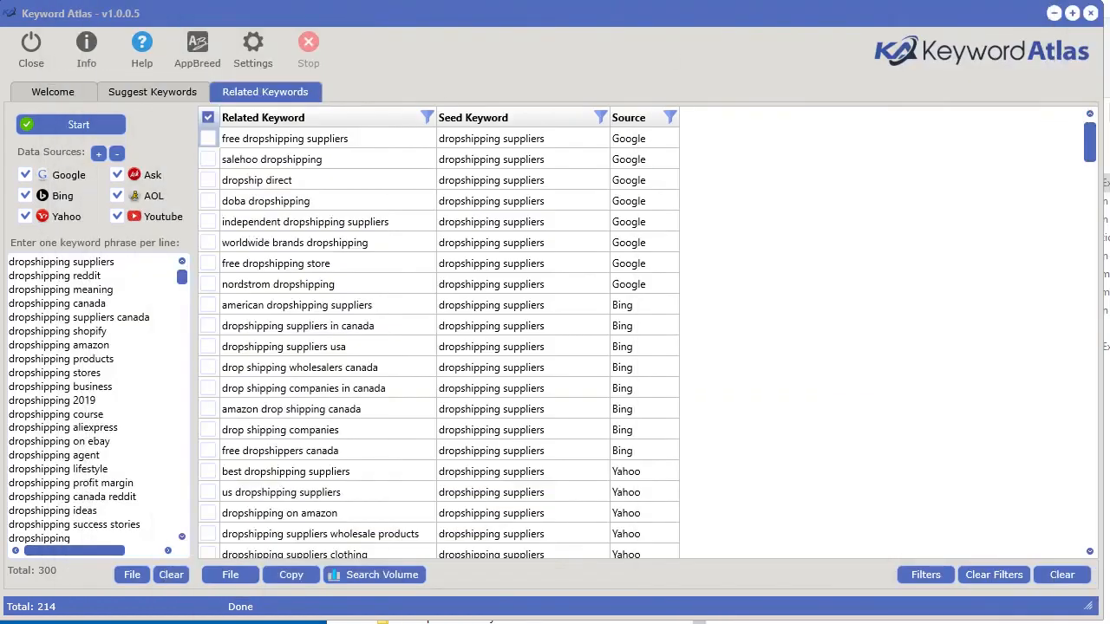
left_click_drag(0, 160, 290, 138)
left_click_drag(780, 1, 977, 1)
left_click(965, 266)
left_click_drag(965, 272, 400, 364)
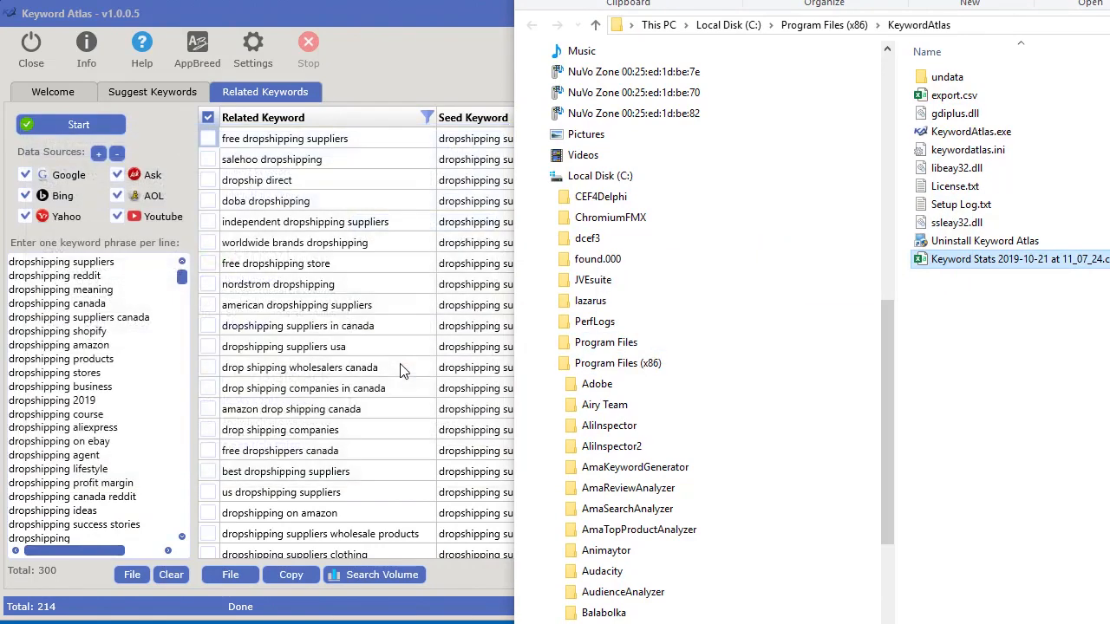
left_click(440, 19)
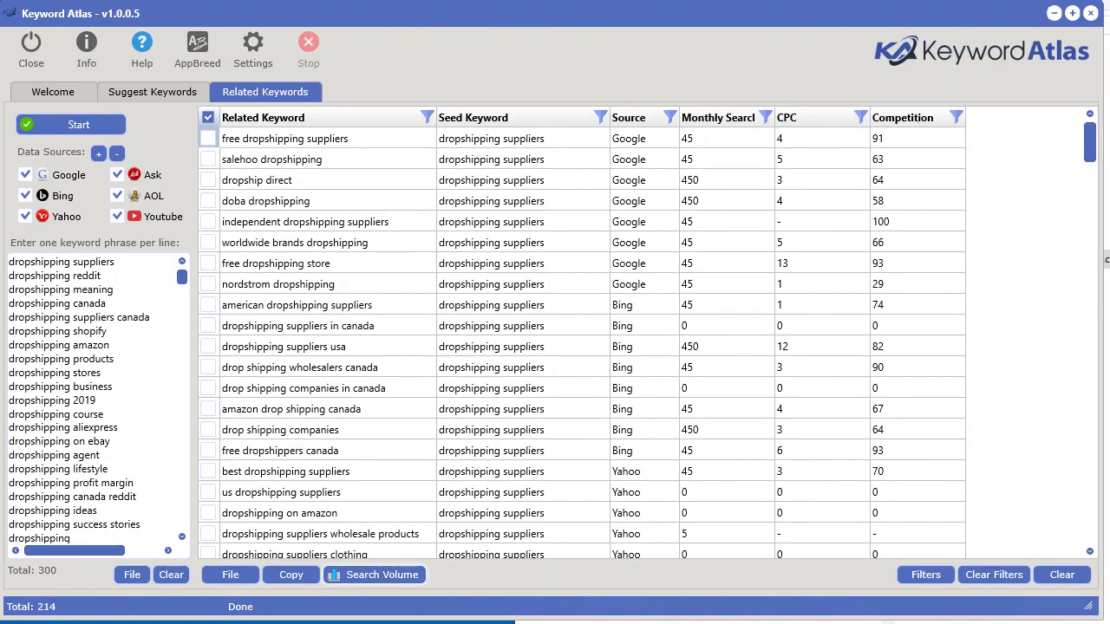
left_click_drag(1109, 0, 763, 1)
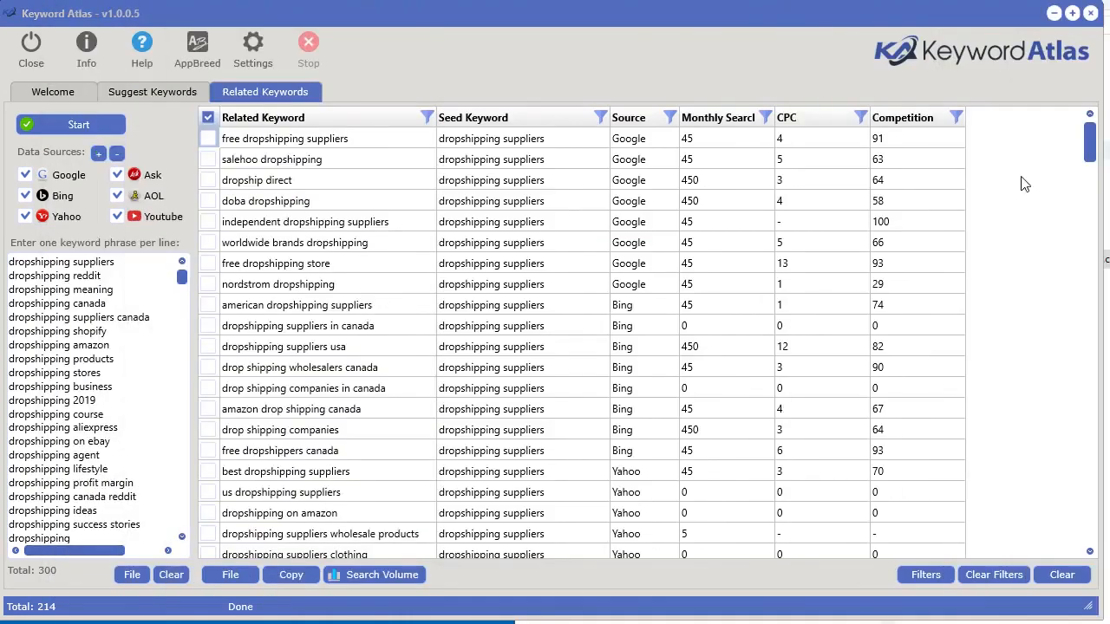
Sort the related keywords by monthly searches, CPC and finally competition from highest to lowest, and return to the suggested keywords.
left_click(728, 120)
left_click(802, 120)
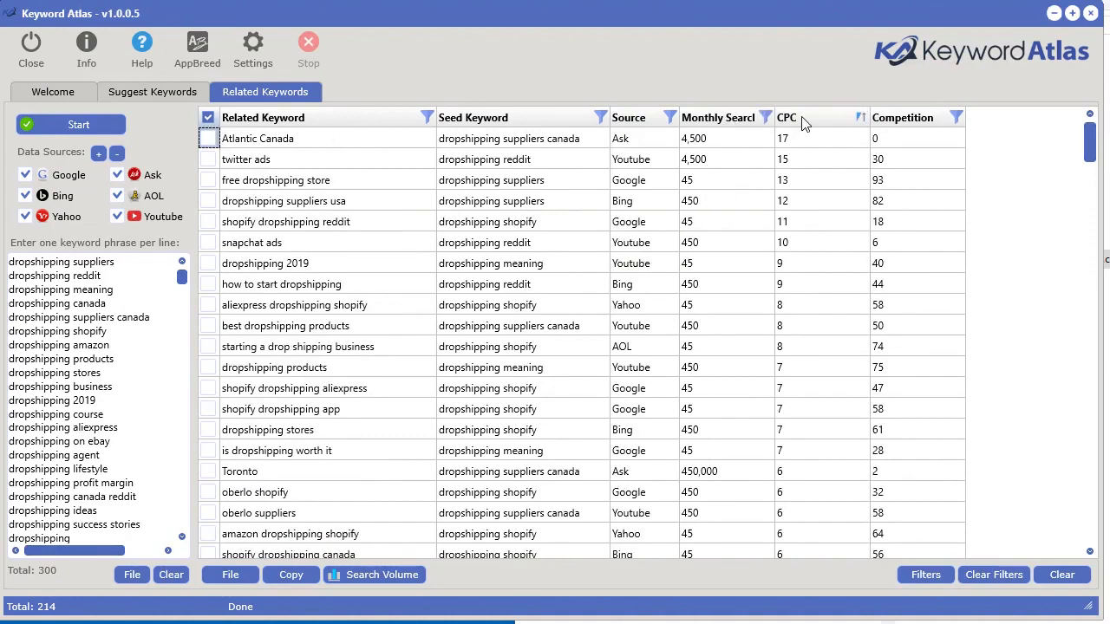
left_click(915, 122)
left_click(915, 122)
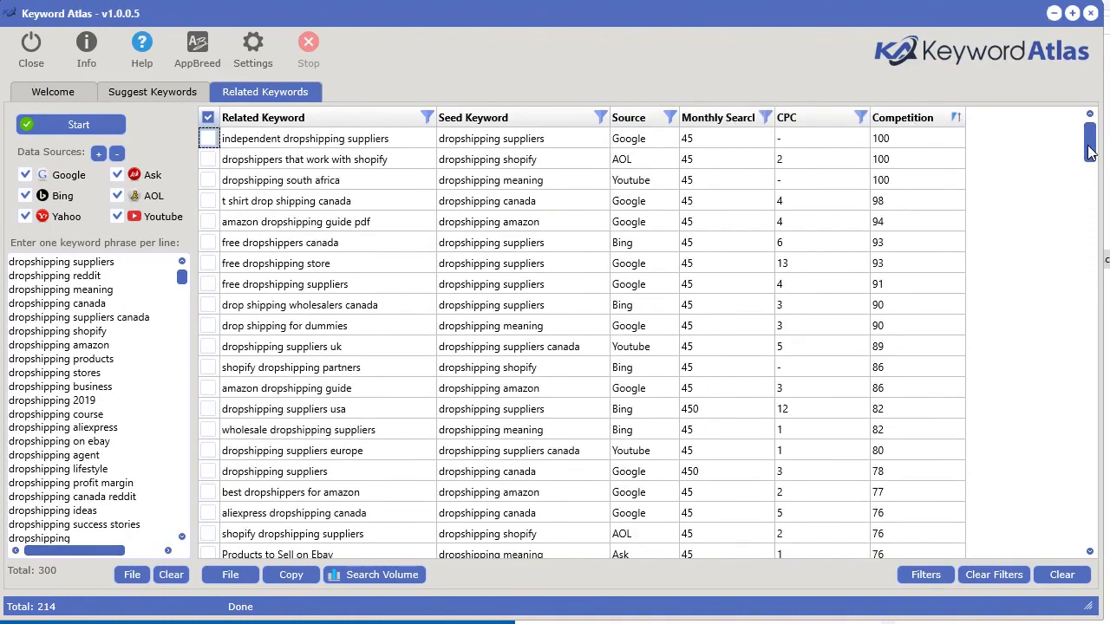
left_click_drag(1090, 152, 742, 13)
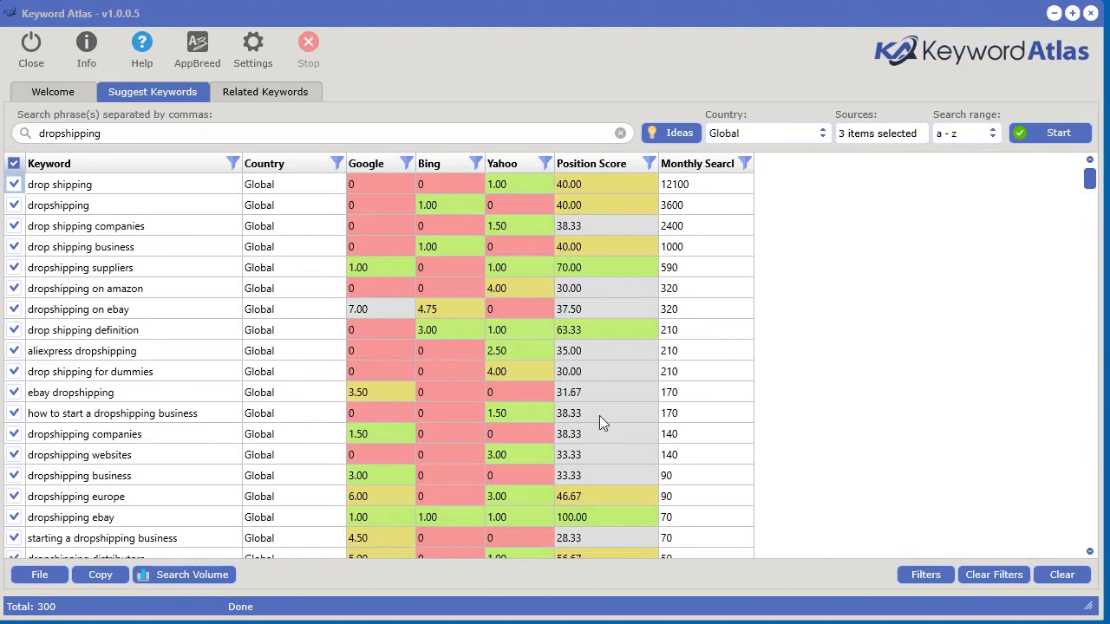
Open the keyword set export dialog for all suggested keywords and move it clear of the monthly search column.
left_click(103, 576)
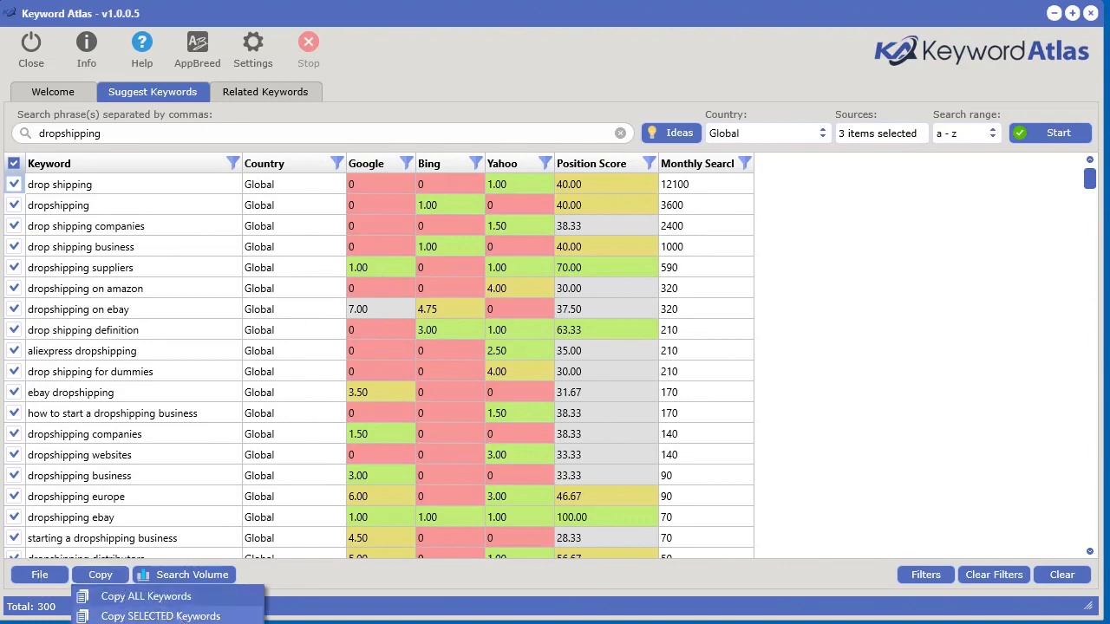
right_click(339, 264)
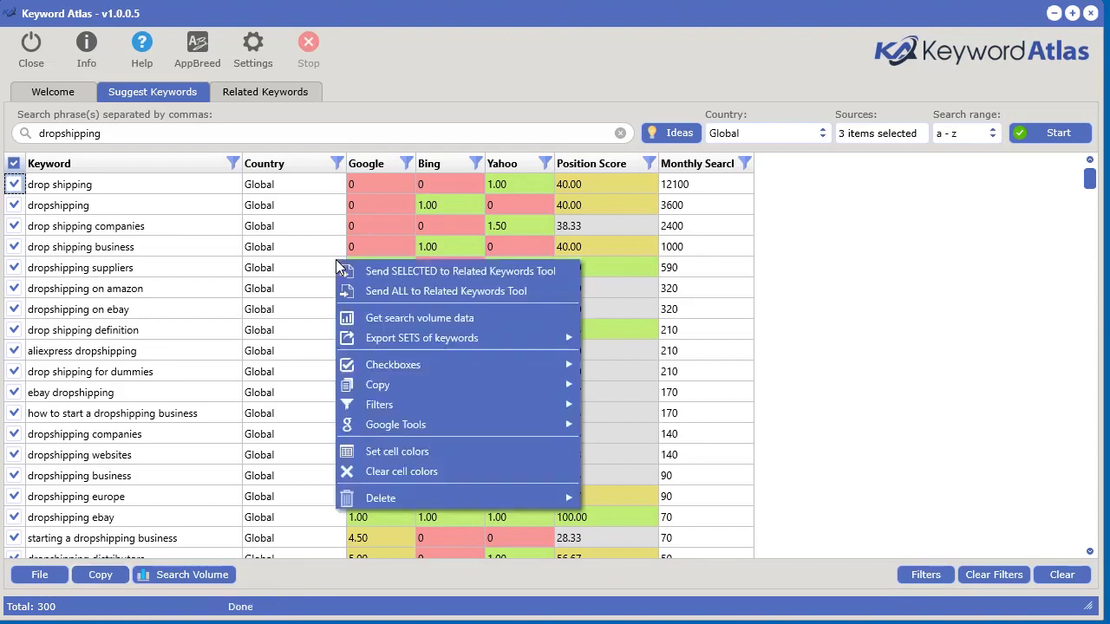
mouse_move(436, 341)
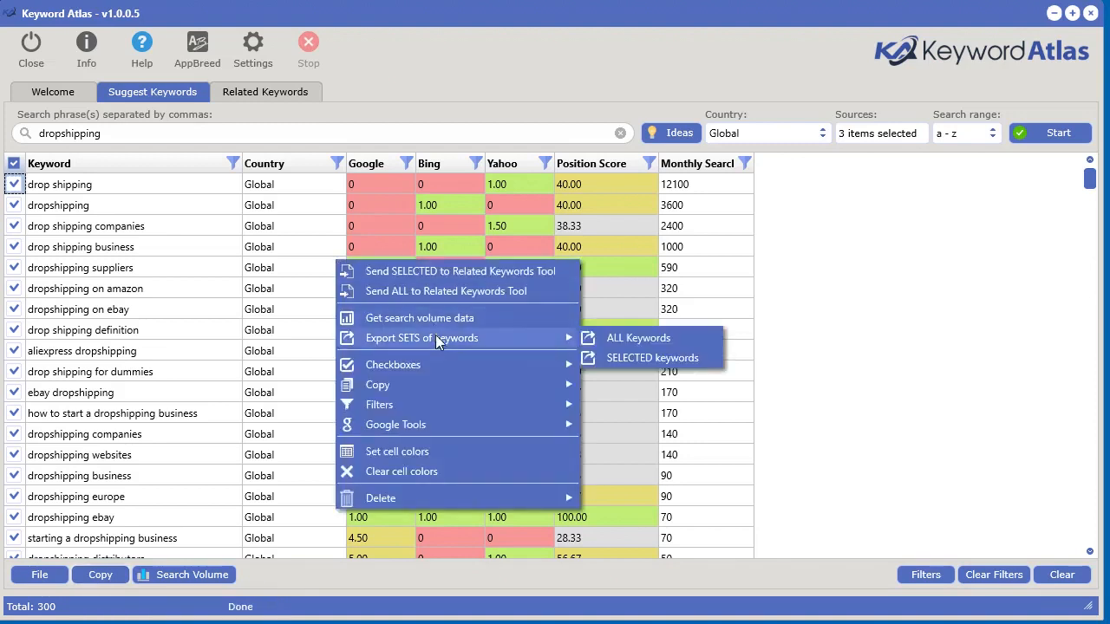
left_click(638, 346)
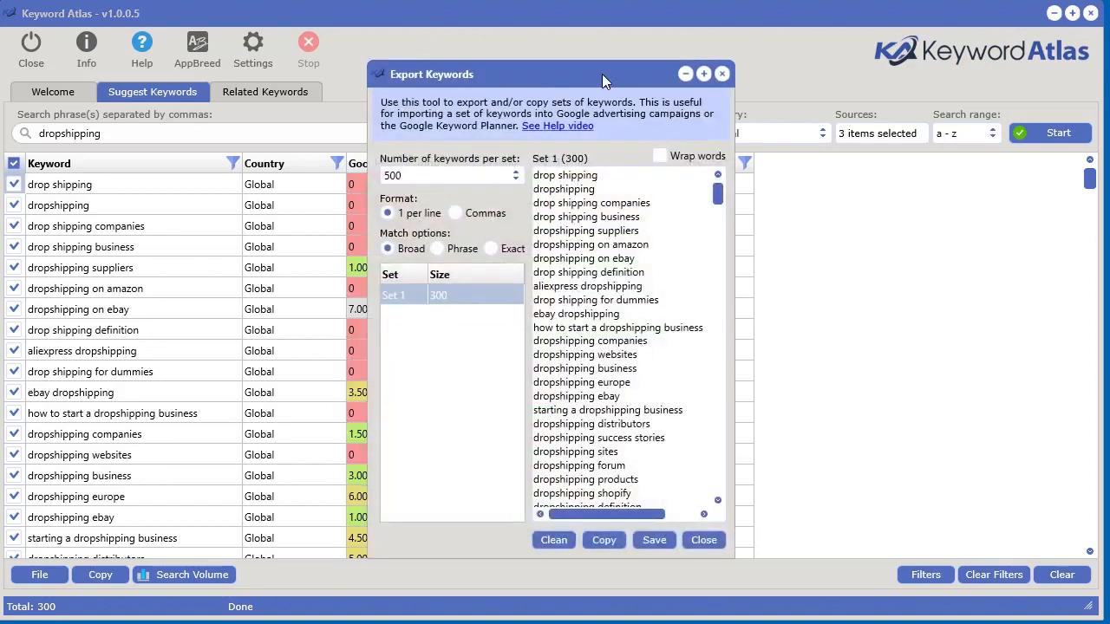
left_click_drag(605, 81, 507, 85)
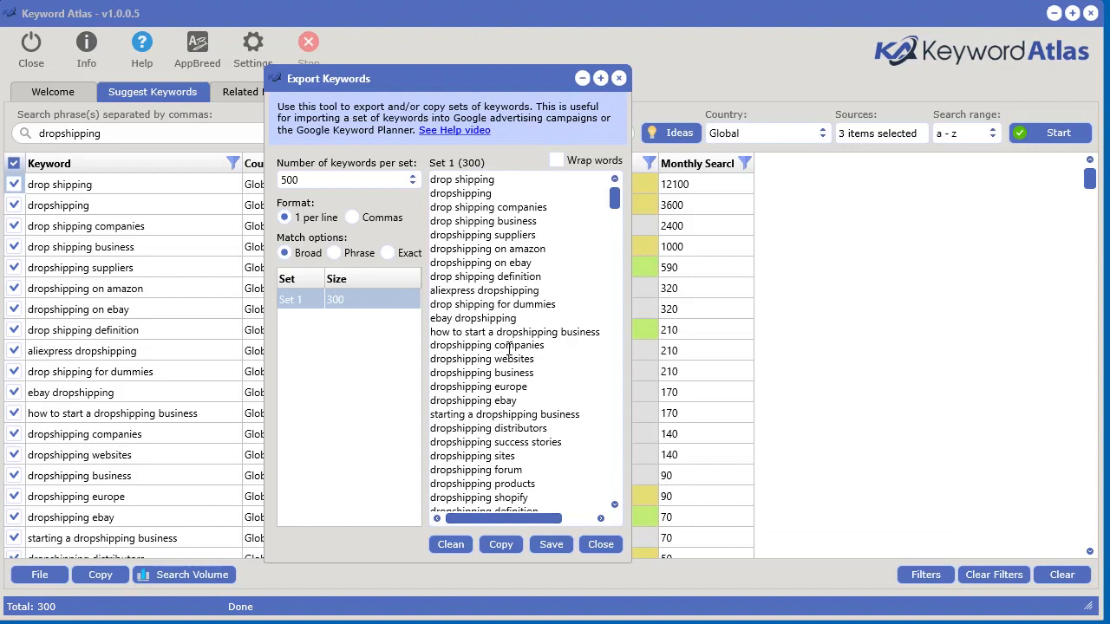
Set the number of keywords per set to 100 and look through the resulting sets, ending on Set 1.
left_click(327, 183)
left_click(329, 199)
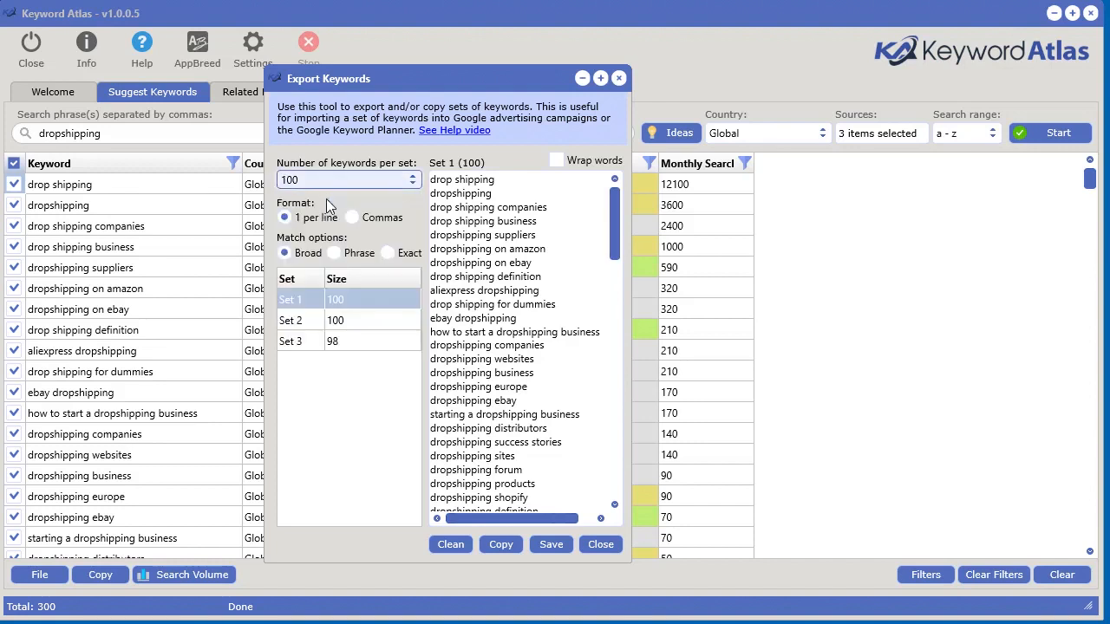
left_click(347, 327)
left_click(347, 340)
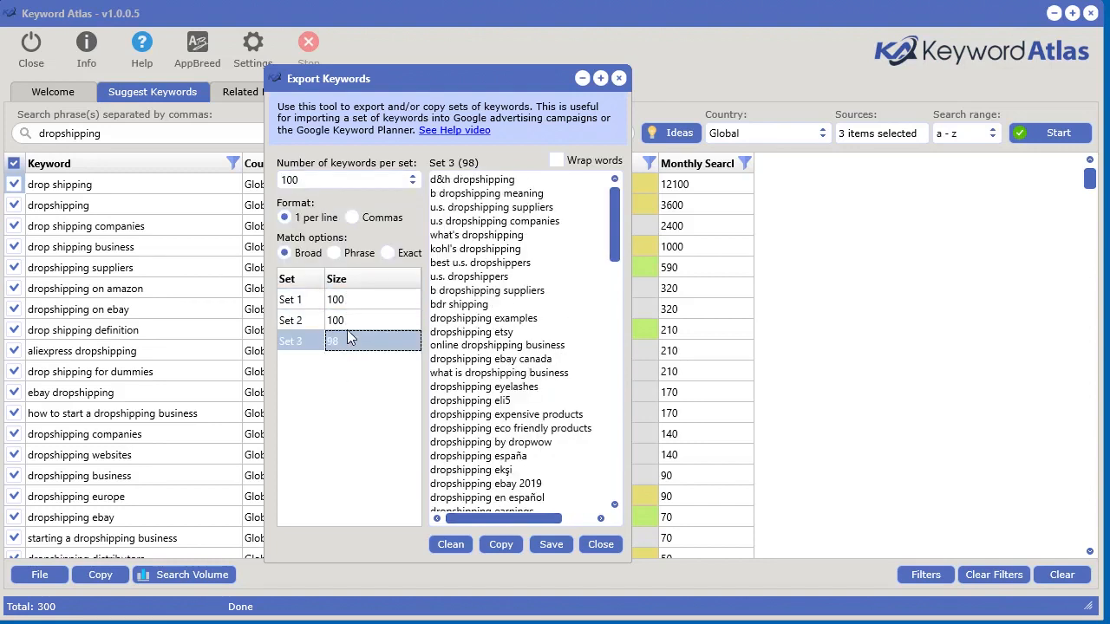
left_click(348, 301)
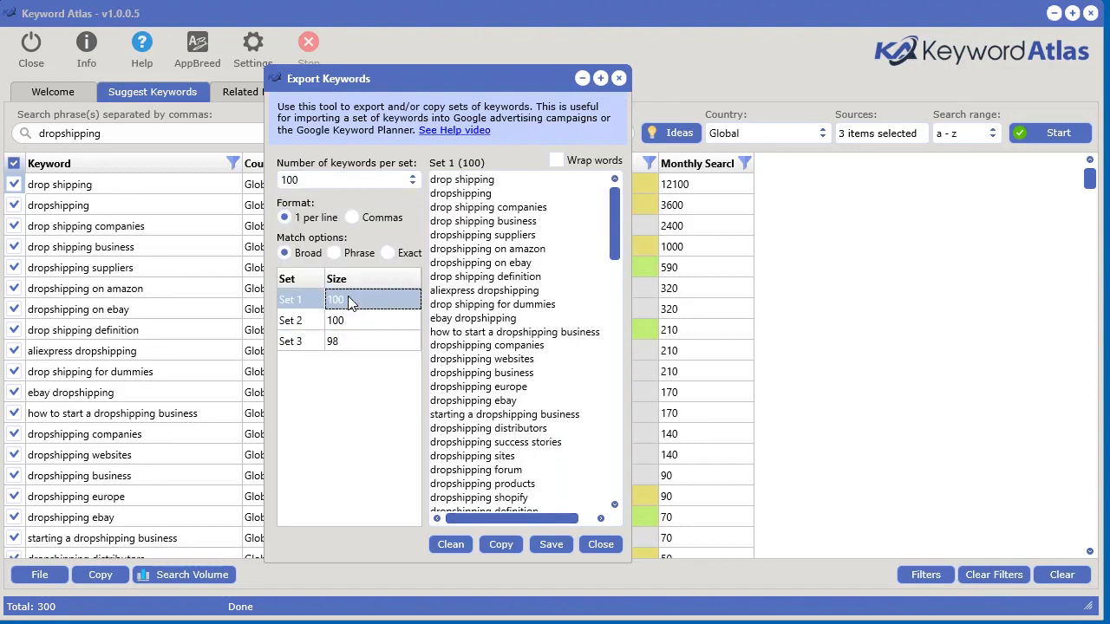
Keep the one-per-line format, set the match option to Exact, and copy Set 1.
left_click(353, 218)
left_click(284, 218)
left_click(335, 253)
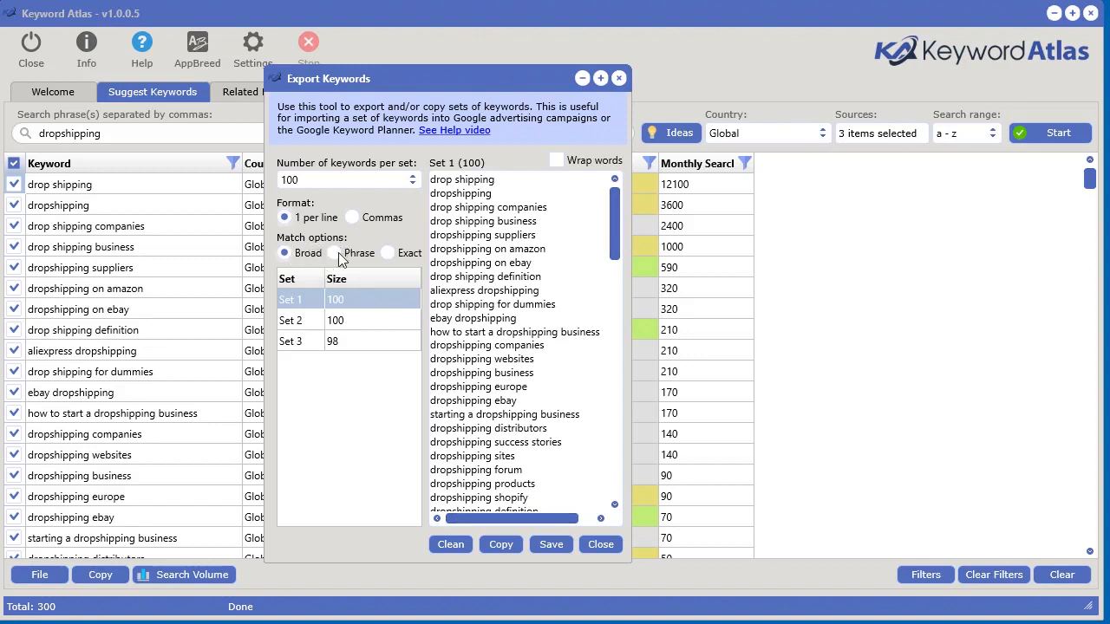
left_click(388, 254)
mouse_move(614, 231)
left_mouse_down()
mouse_move(594, 416)
mouse_move(607, 217)
left_mouse_up()
left_click(507, 547)
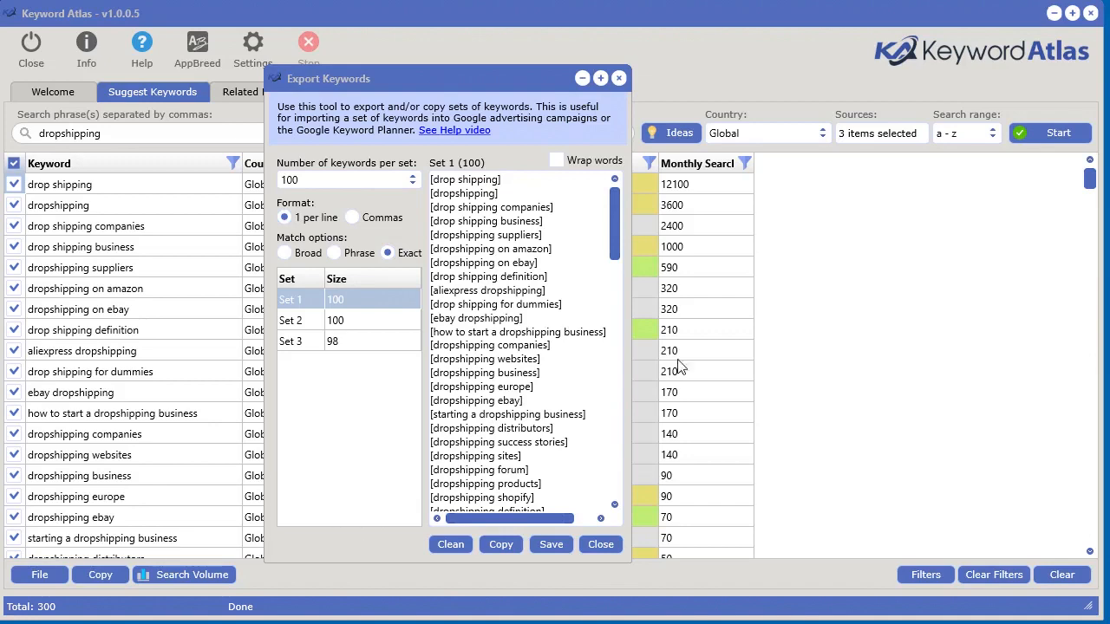
Paste the copied keywords into a blank Notepad document, close it without saving, and return to the export dialog.
key("alt+Tab")
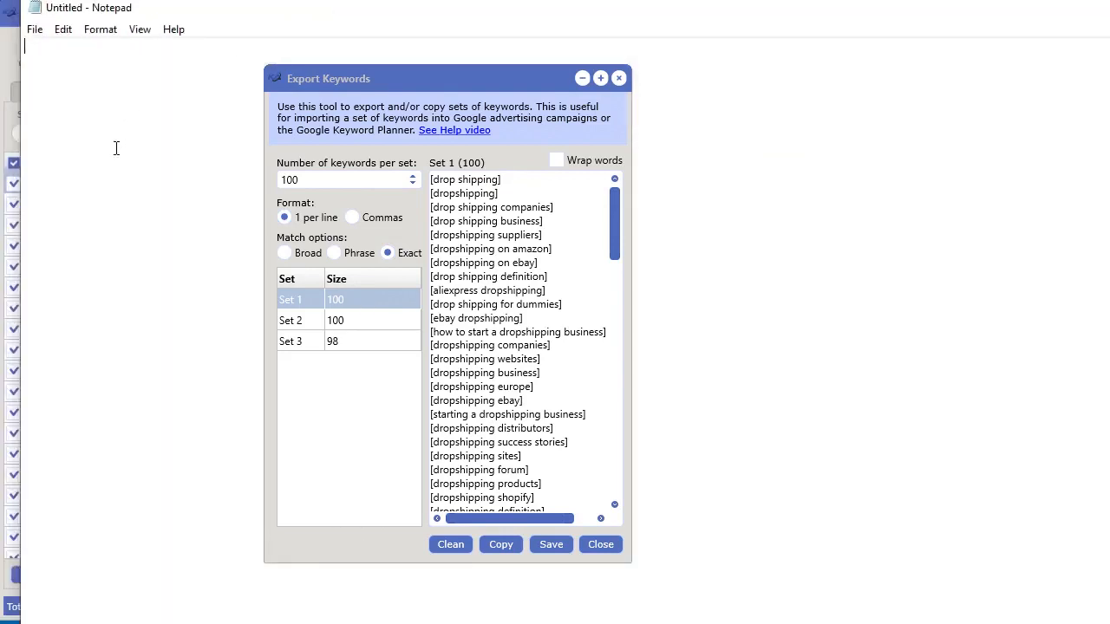
key("ctrl+v")
key("alt+F4")
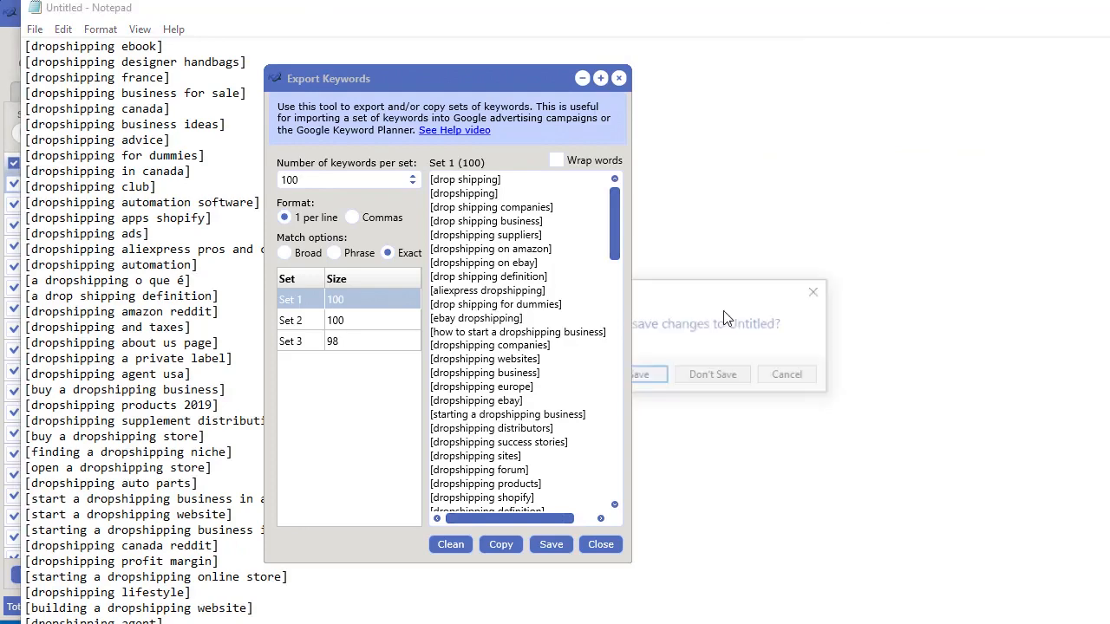
left_click(645, 307)
left_click_drag(466, 87, 465, 83)
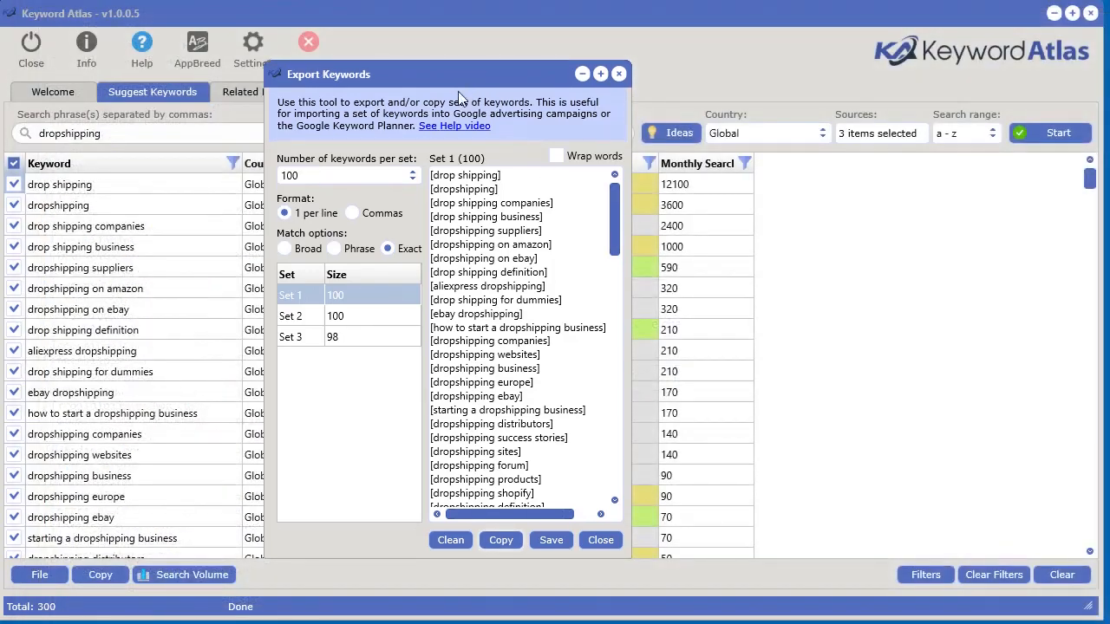
Review the exact-match keywords in Set 1 from start to end and copy the set again.
scroll(616, 356, "down", 4)
scroll(616, 356, "down", 15)
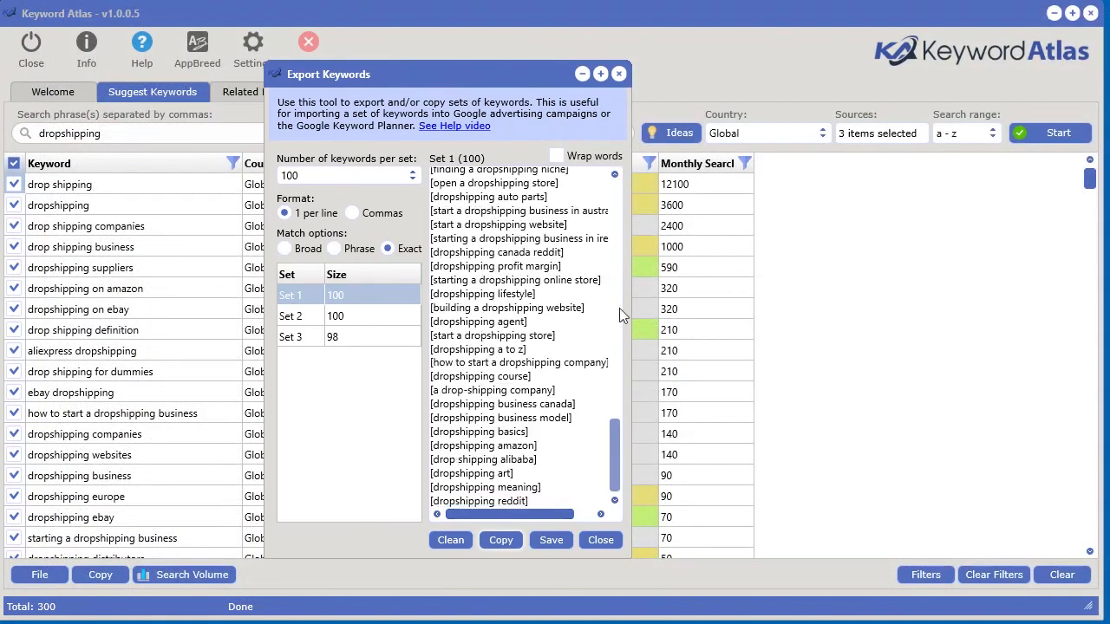
scroll(616, 356, "up", 20)
left_click(501, 540)
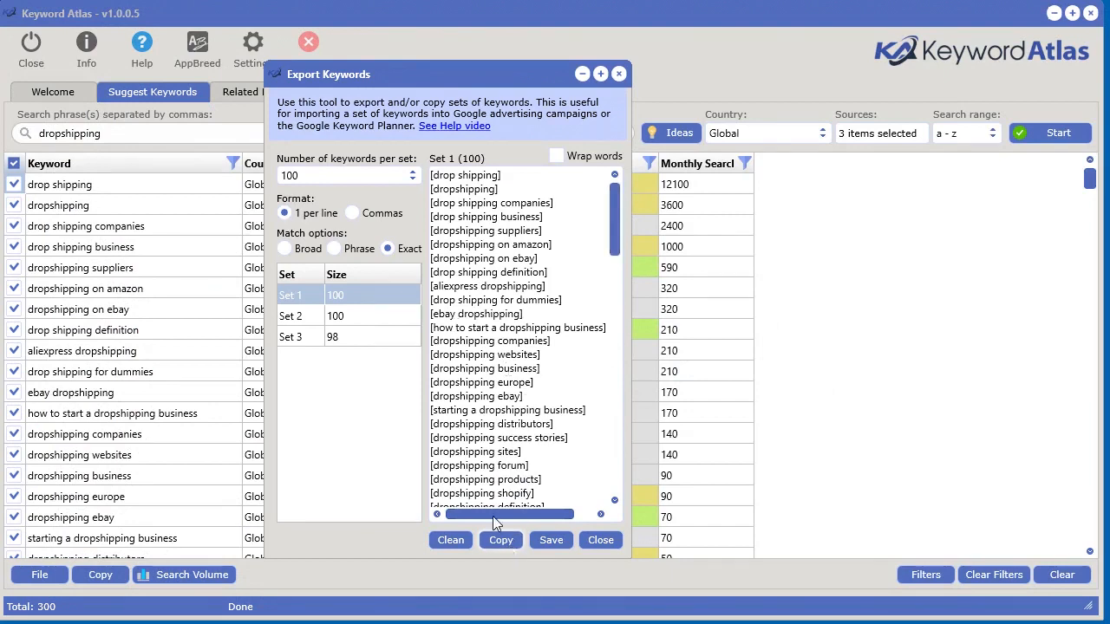
View the keywords in Set 3 and Set 2, and close the export dialog.
left_click(332, 338)
left_click(335, 317)
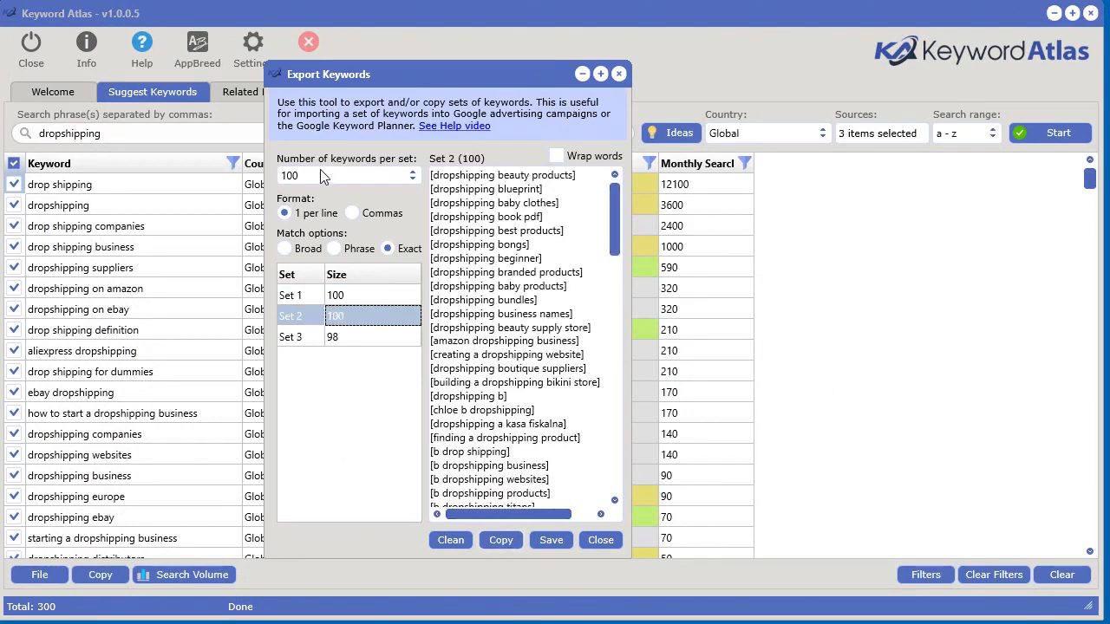
left_click(321, 173)
left_click(321, 185)
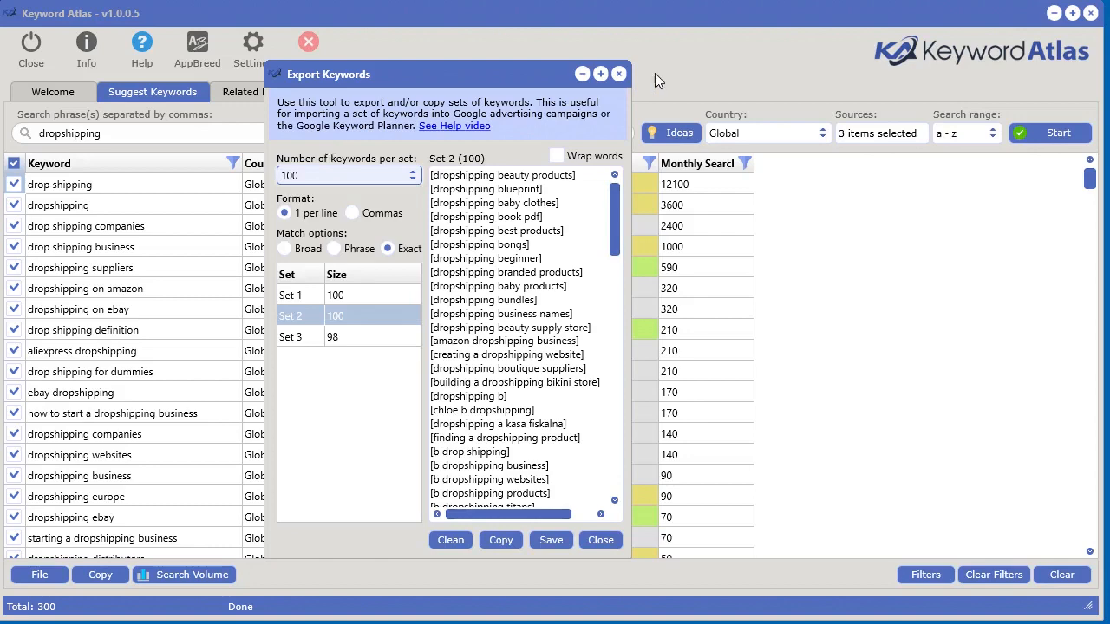
left_click(599, 541)
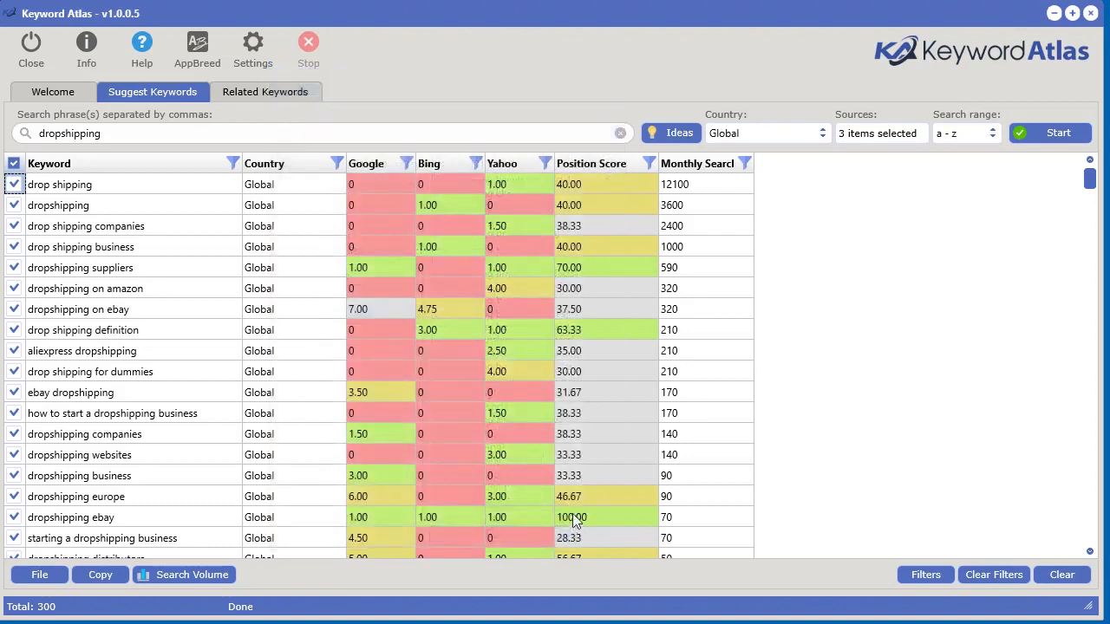
View the save, copy and set-export options available for the suggested keywords.
left_click(48, 579)
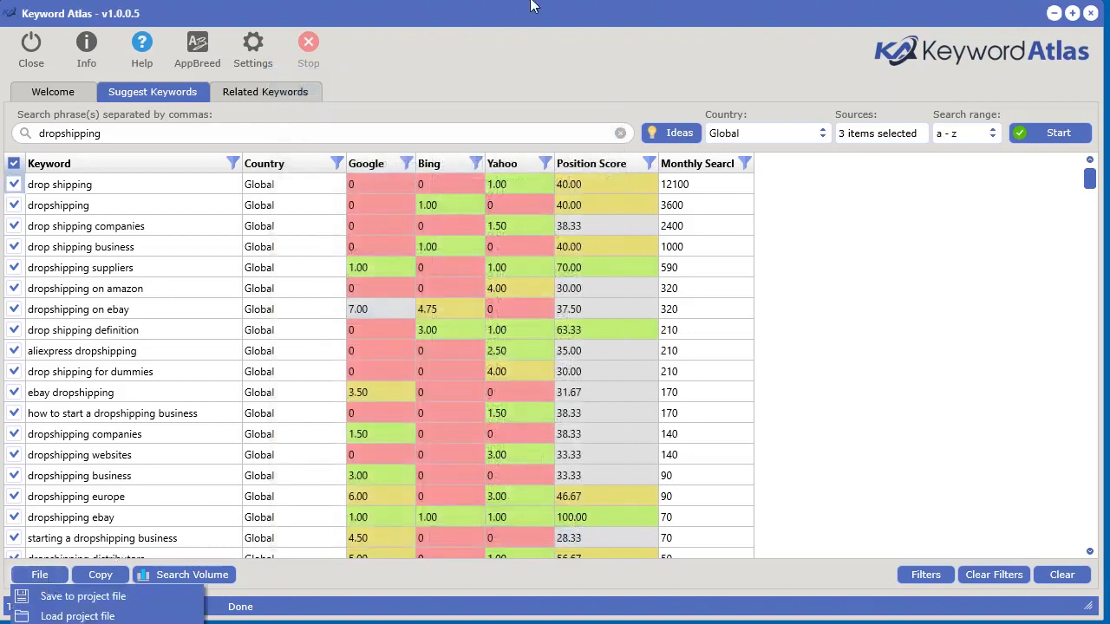
left_click(536, 18)
left_click(41, 577)
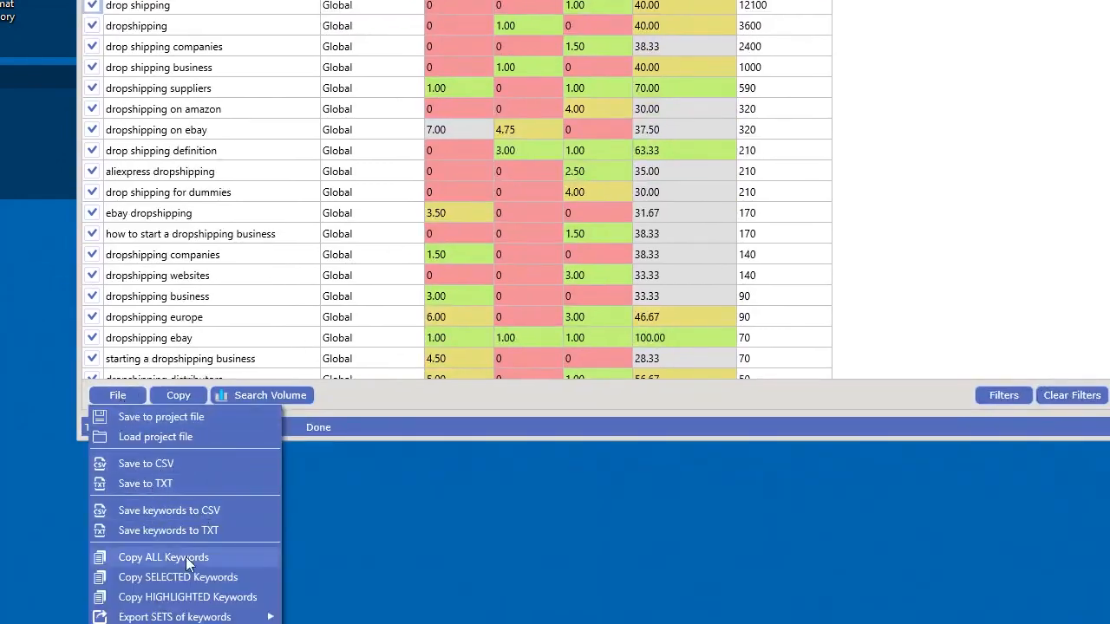
mouse_move(157, 617)
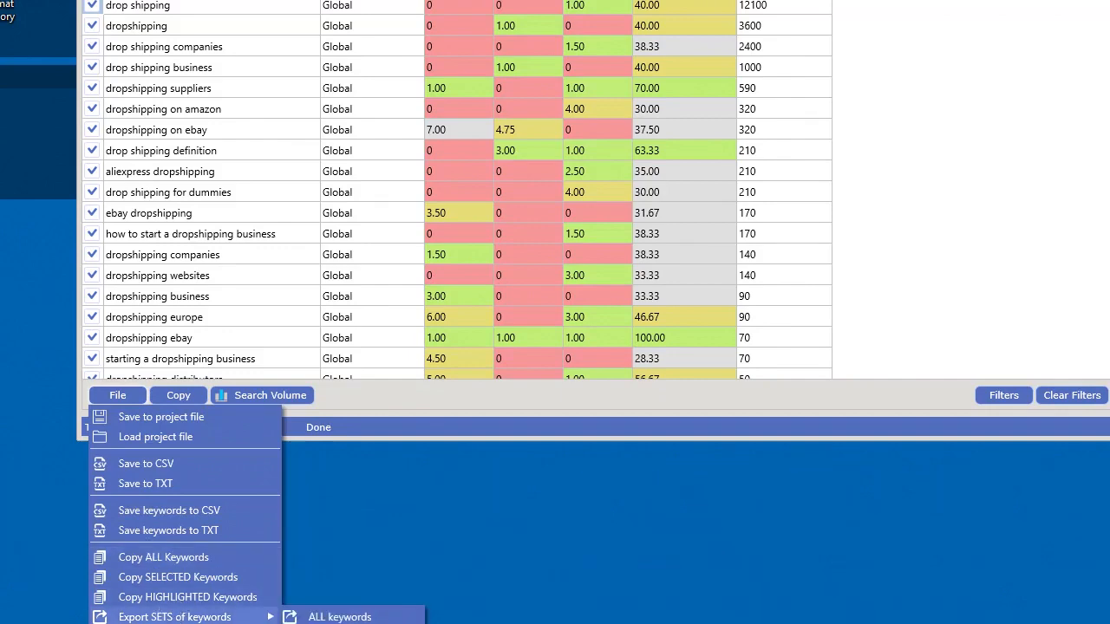
left_click_drag(682, 0, 602, 10)
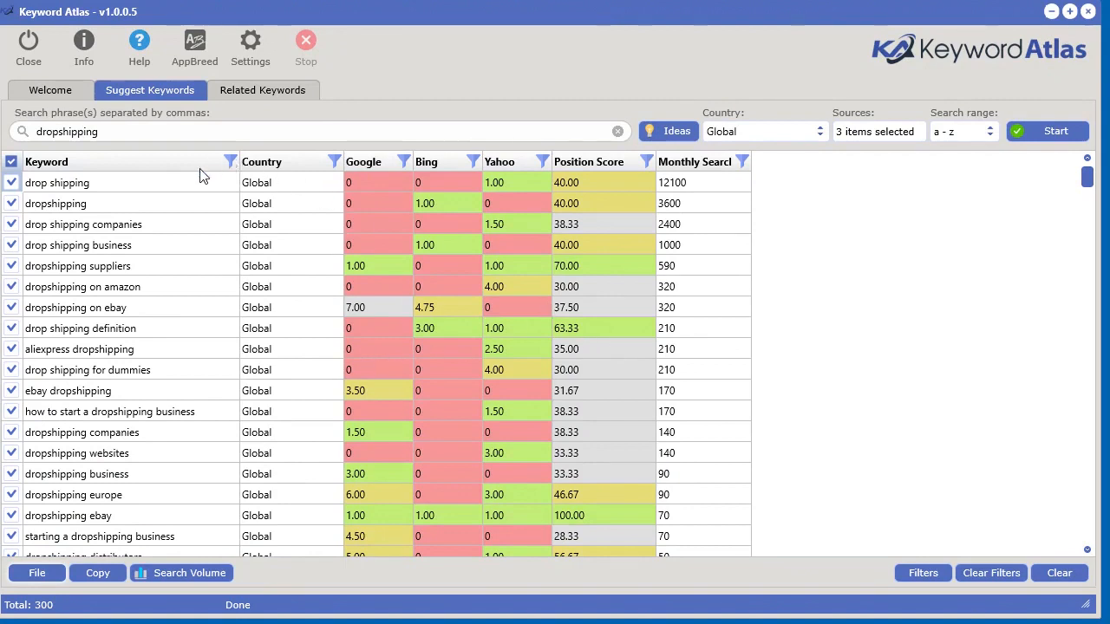
Filter the suggested keywords to monthly searches greater than 5,000.
left_click(743, 163)
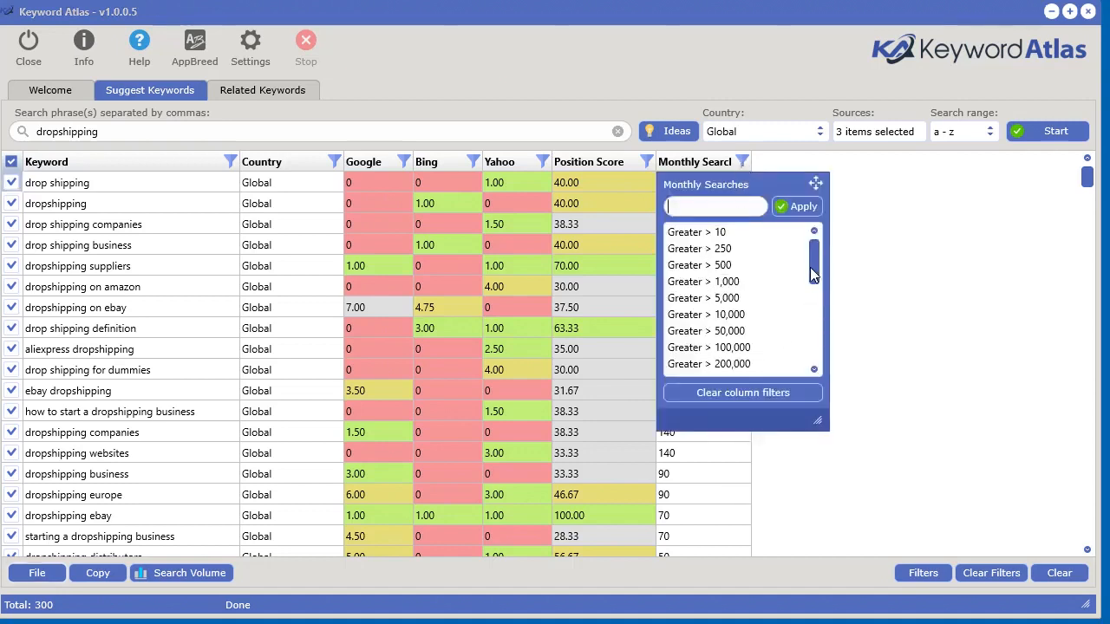
mouse_move(810, 267)
left_mouse_down()
mouse_move(815, 345)
mouse_move(807, 250)
left_mouse_up()
left_click(686, 298)
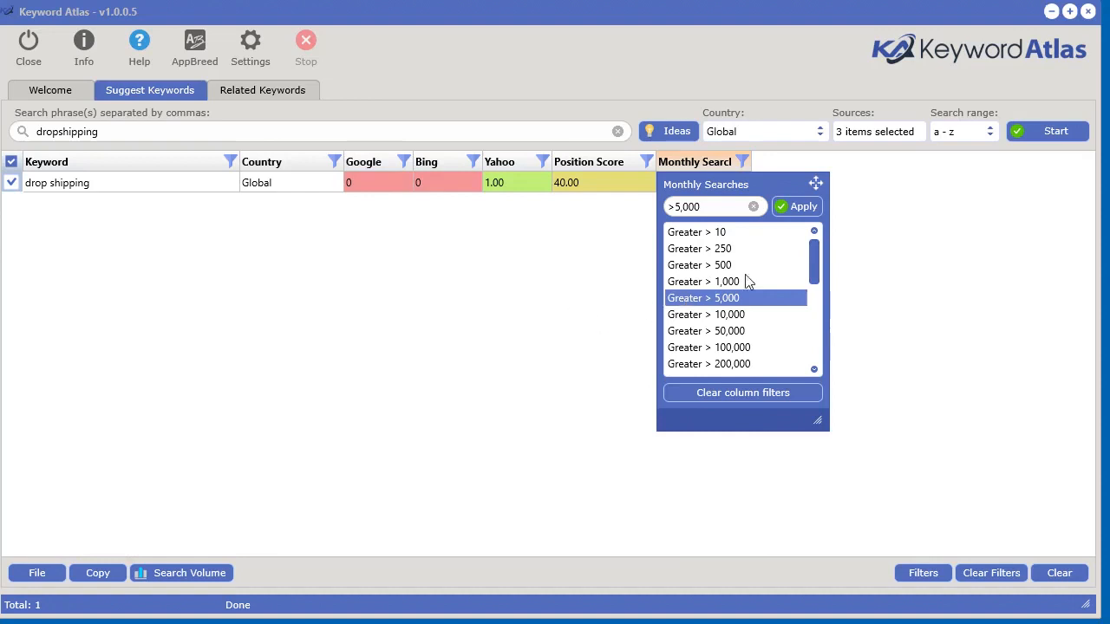
left_click(44, 579)
left_click(540, 311)
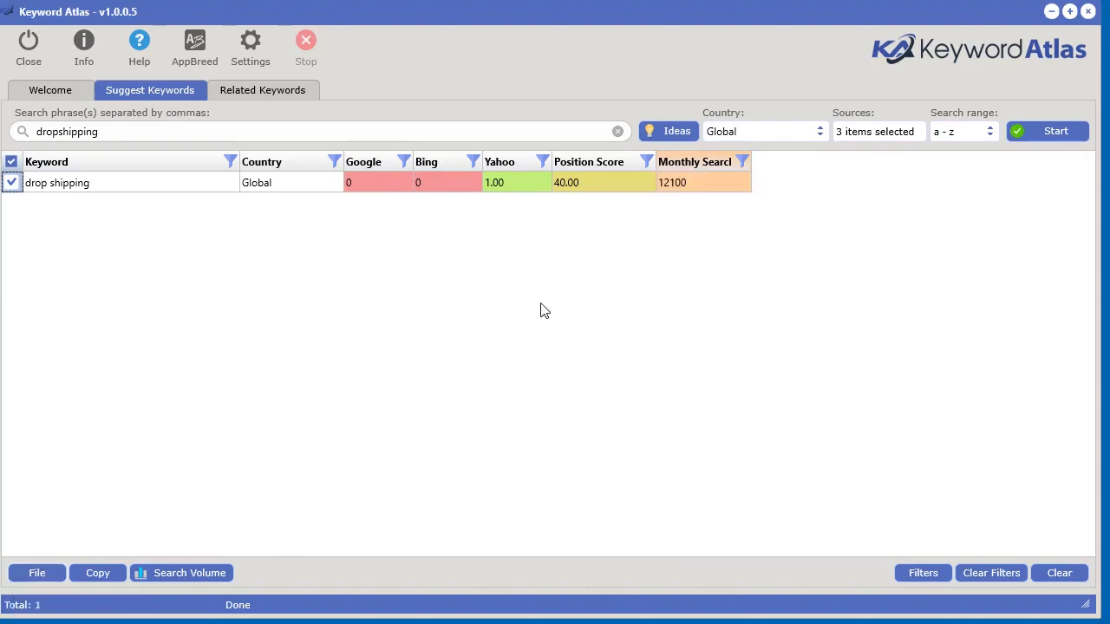
Try a Monthly Searches filter of greater than 10,000, clear that column's filters, and move the filter popup clear of the table.
left_click(742, 162)
left_click(720, 317)
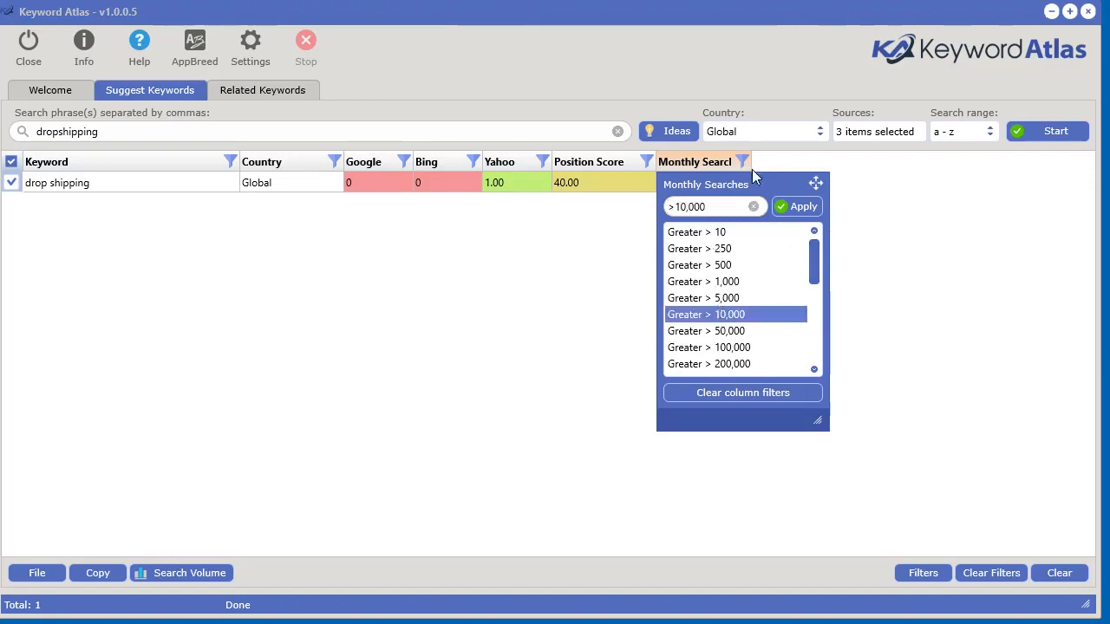
left_click(742, 397)
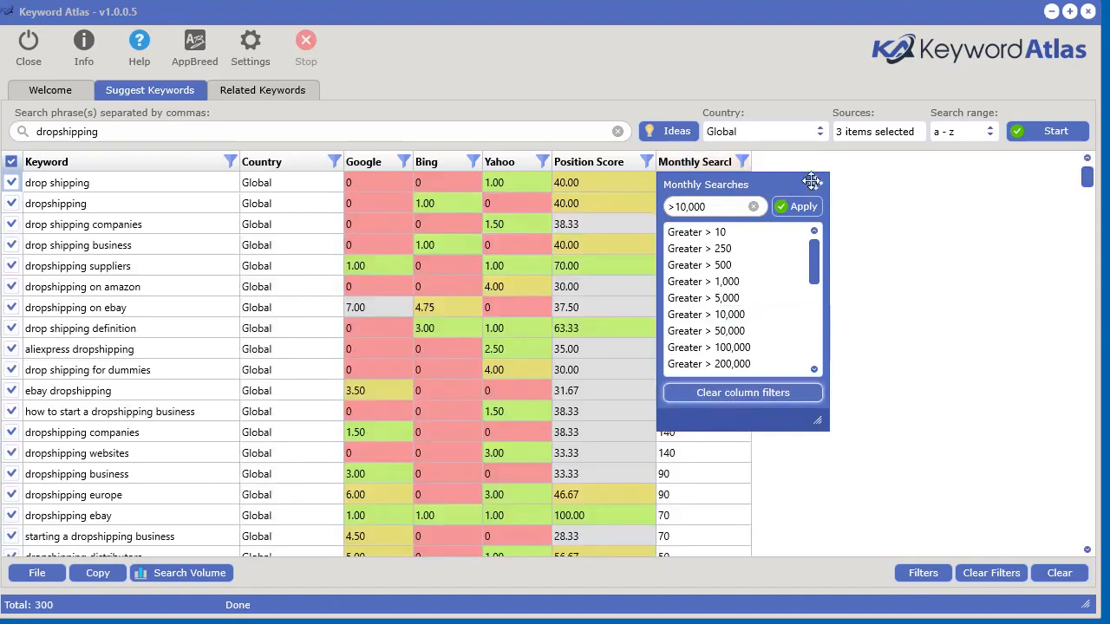
left_click_drag(811, 181, 946, 181)
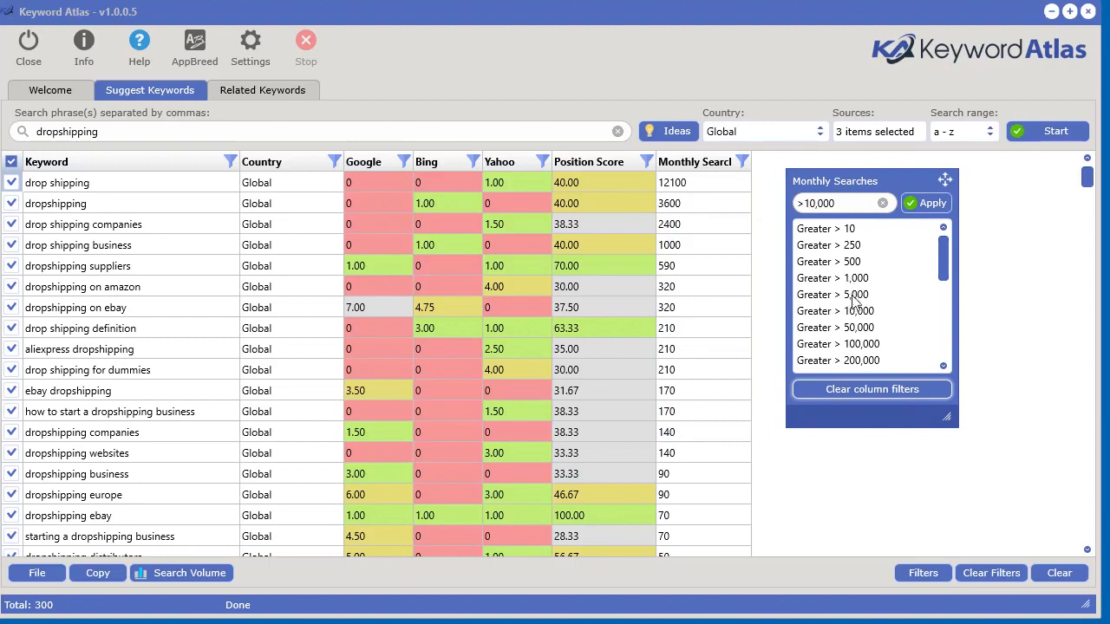
Filter monthly searches to greater than 100,000, and edit the condition to greater than 1,000.
left_click(860, 347)
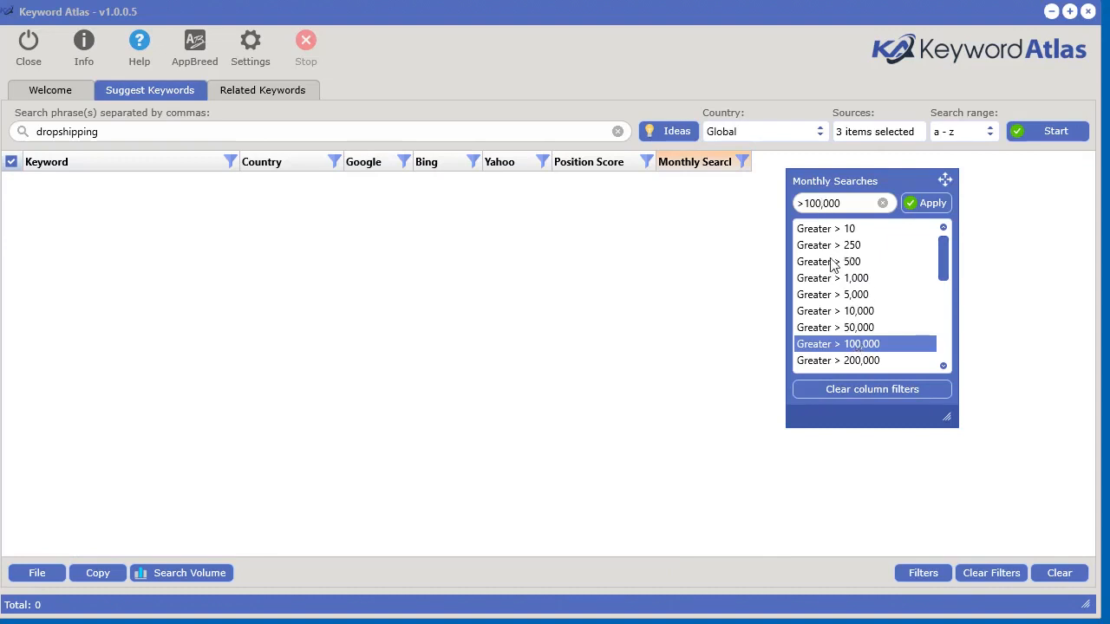
key("BackSpace")
key("BackSpace")
type(",")
left_click(926, 201)
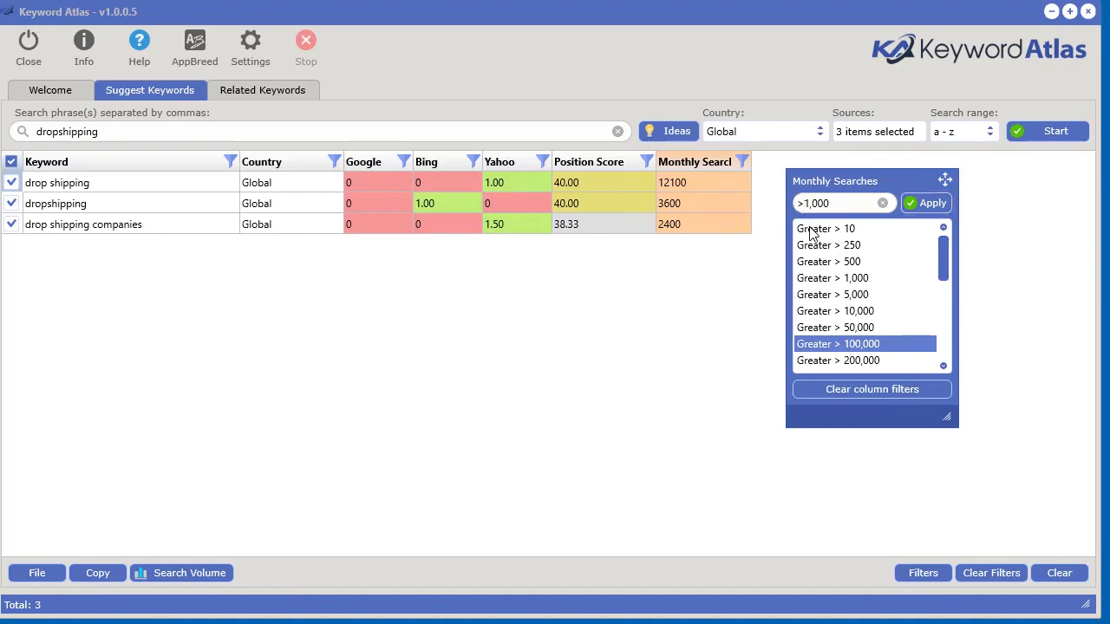
Change the Monthly Searches condition to less than or equal to 1,000, and then to strictly less than 1,000.
type("=")
key("BackSpace")
key("BackSpace")
type("<=")
key("Return")
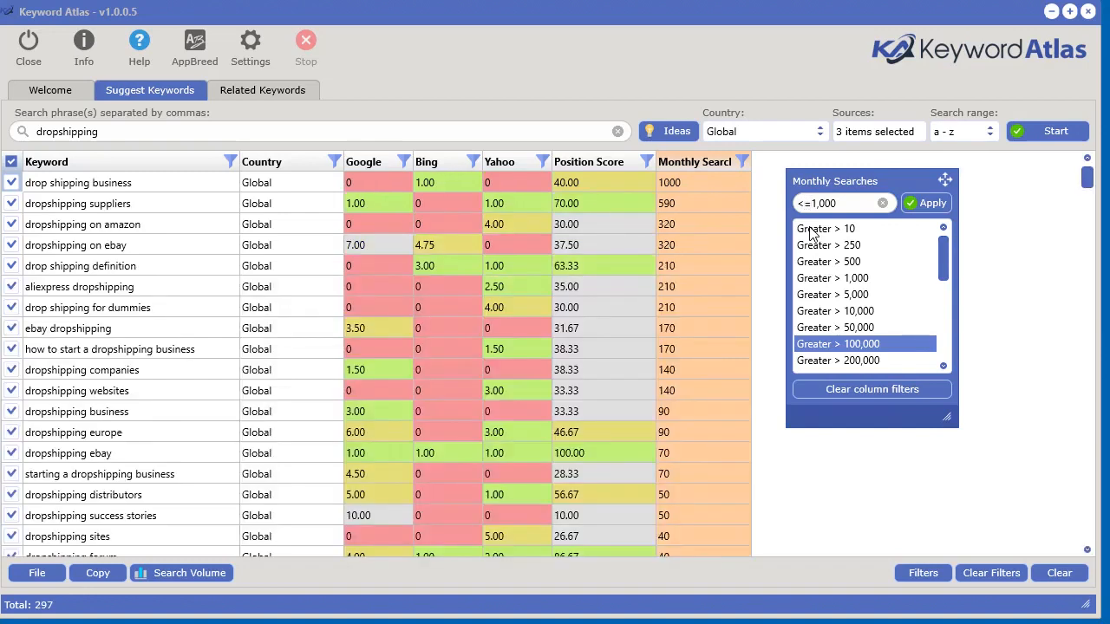
key("BackSpace")
key("Return")
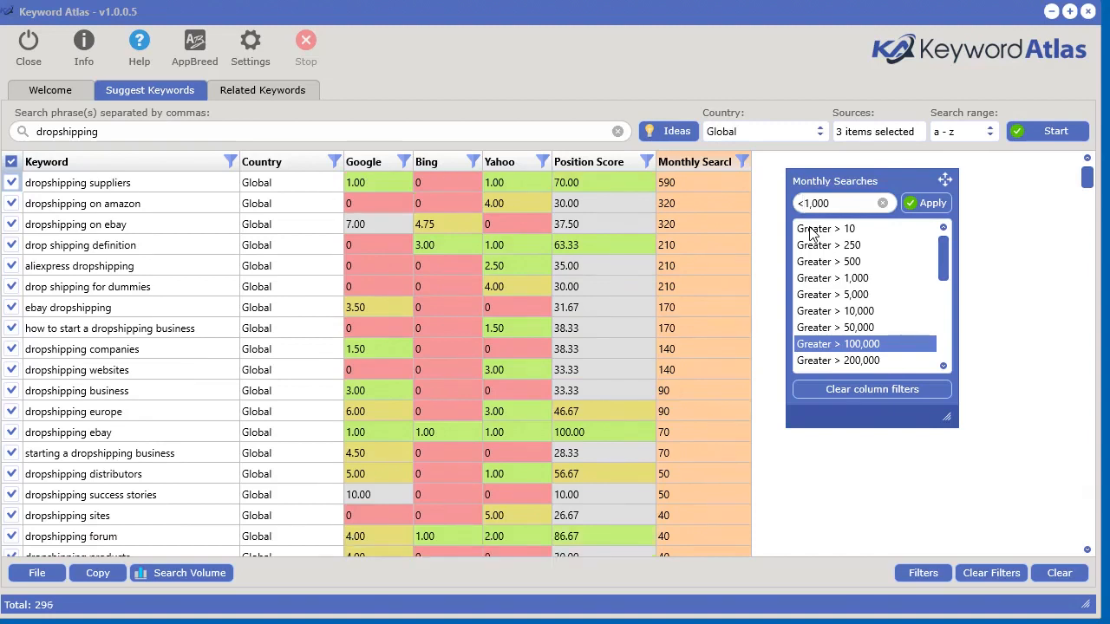
Apply a Monthly Searches condition of greater than 5,000 in the filter popup.
key("BackSpace")
type(">")
key("Delete")
type("5")
left_click(926, 203)
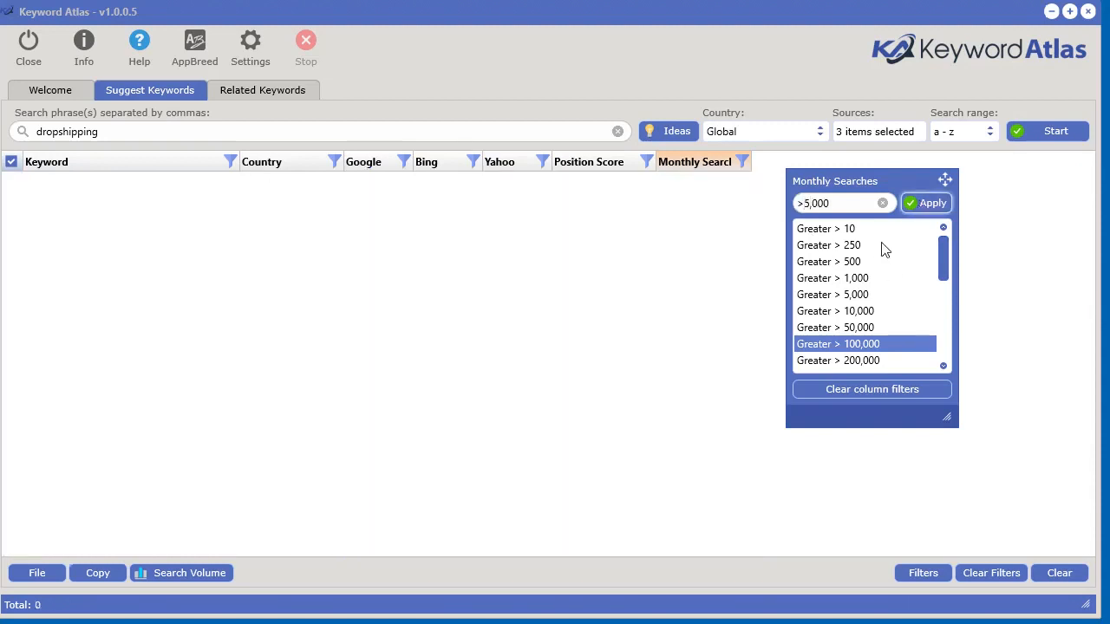
Open the list of active filters and place it beside the main keyword window.
left_click(923, 573)
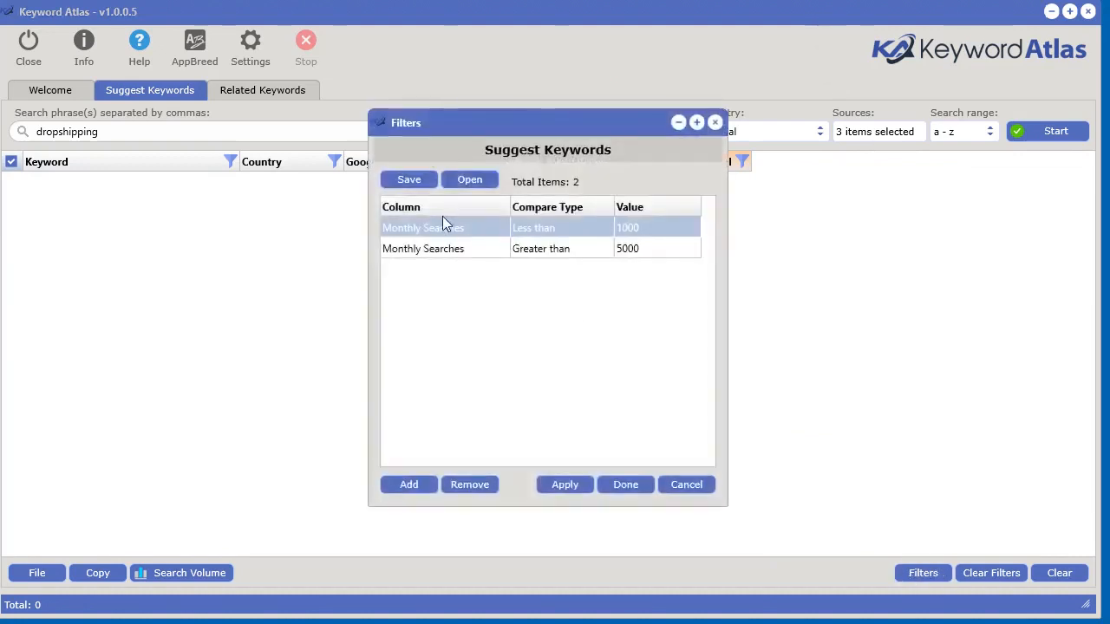
left_click_drag(540, 119, 1028, 131)
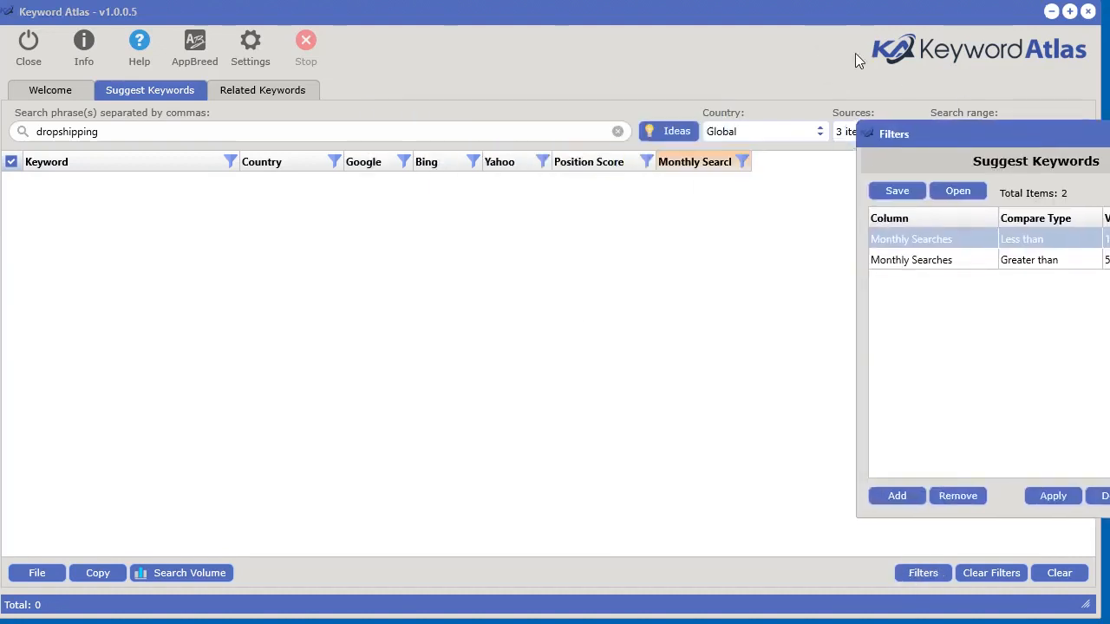
left_click_drag(826, 10, 573, 17)
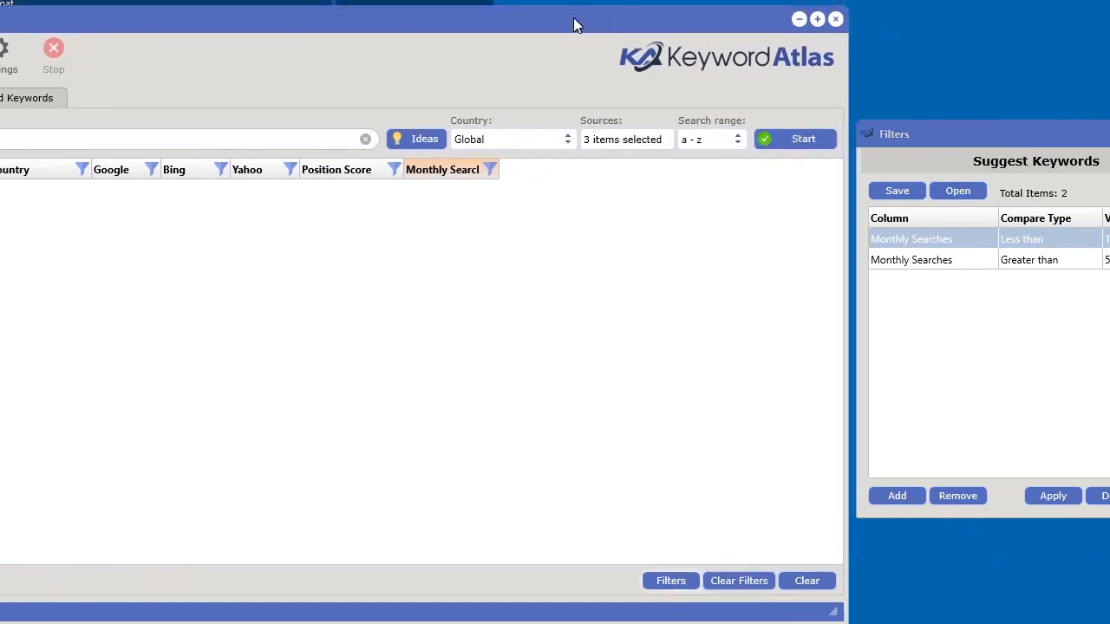
Clear the Monthly Searches column filters, filter it to greater than 1,000, and bring the whole filter list into view.
left_click(491, 170)
left_click(498, 403)
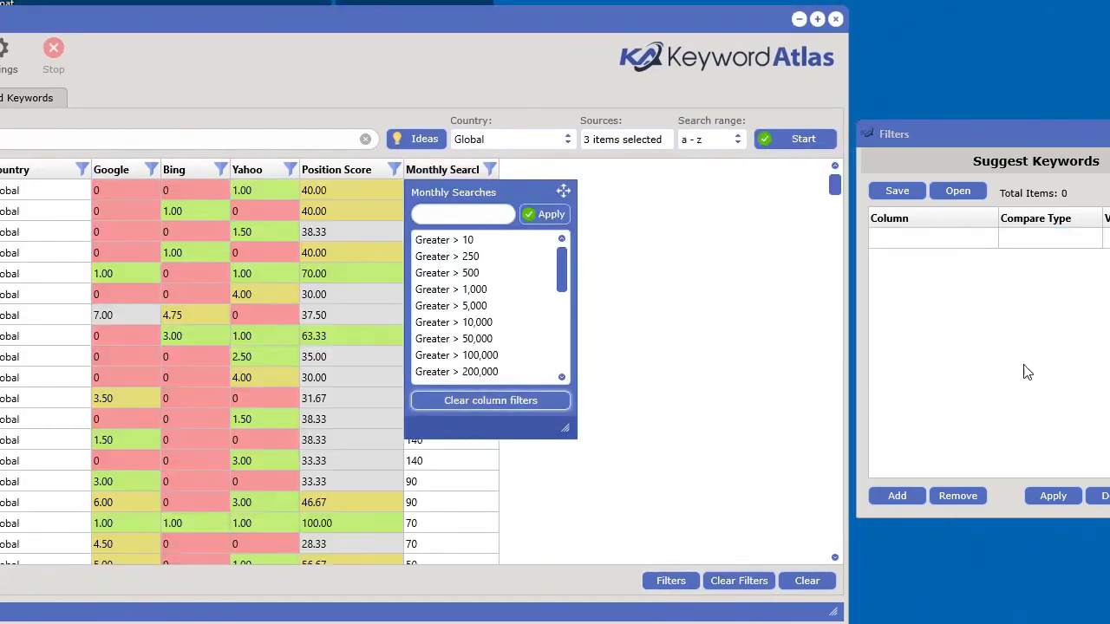
left_click(442, 292)
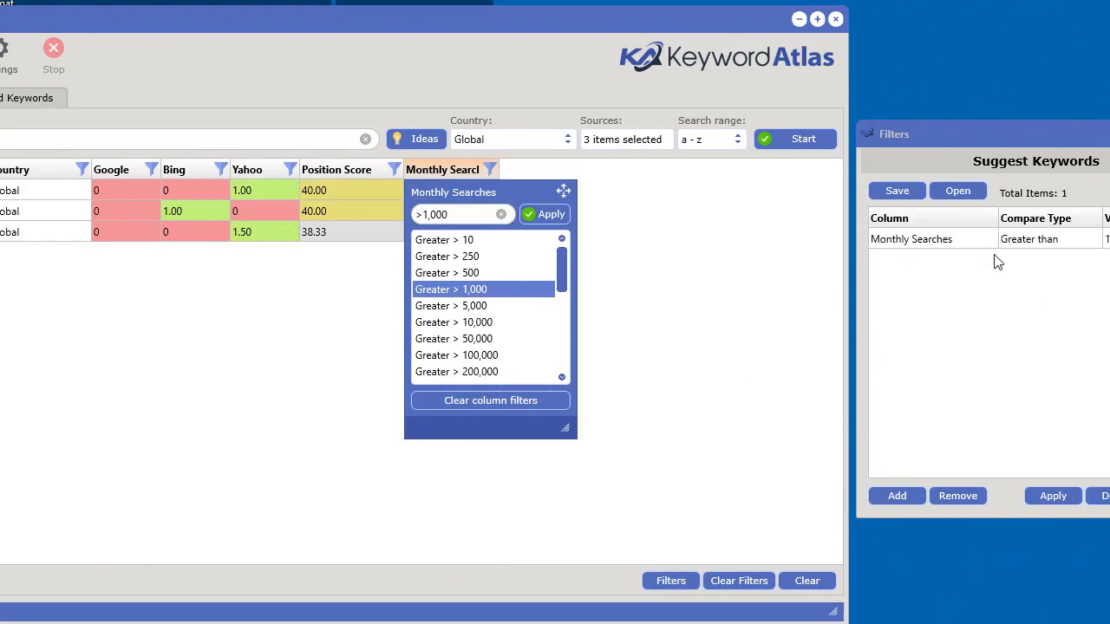
left_click(990, 135)
left_click_drag(988, 135, 868, 148)
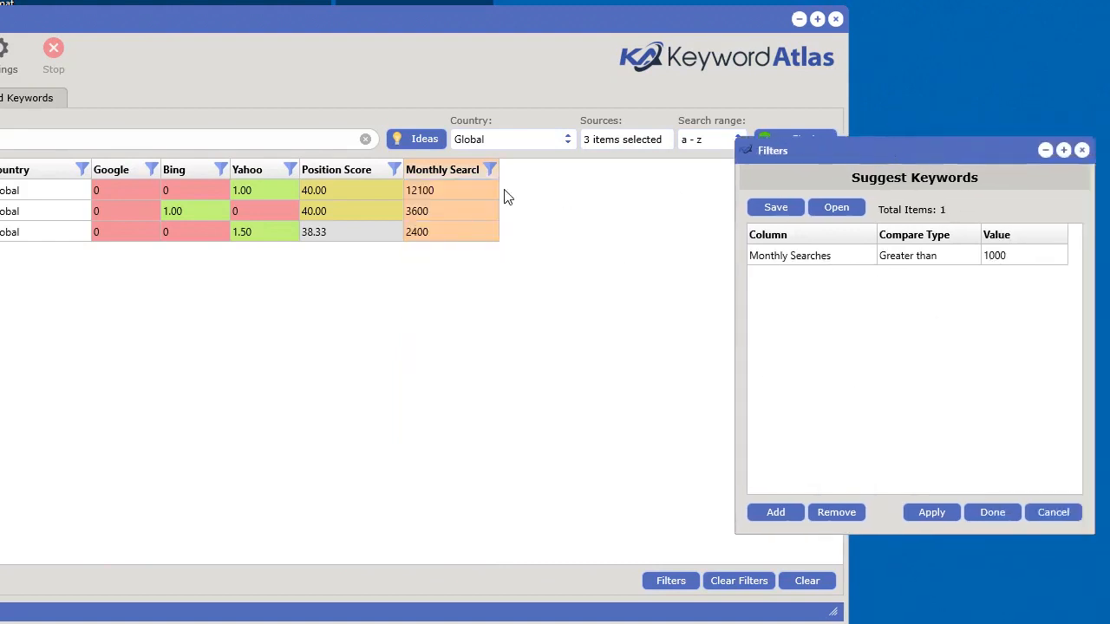
Clear all filters on the suggested keywords and arrange the filter list beside the results table.
left_click_drag(521, 26, 760, 17)
left_click_drag(806, 154, 1031, 174)
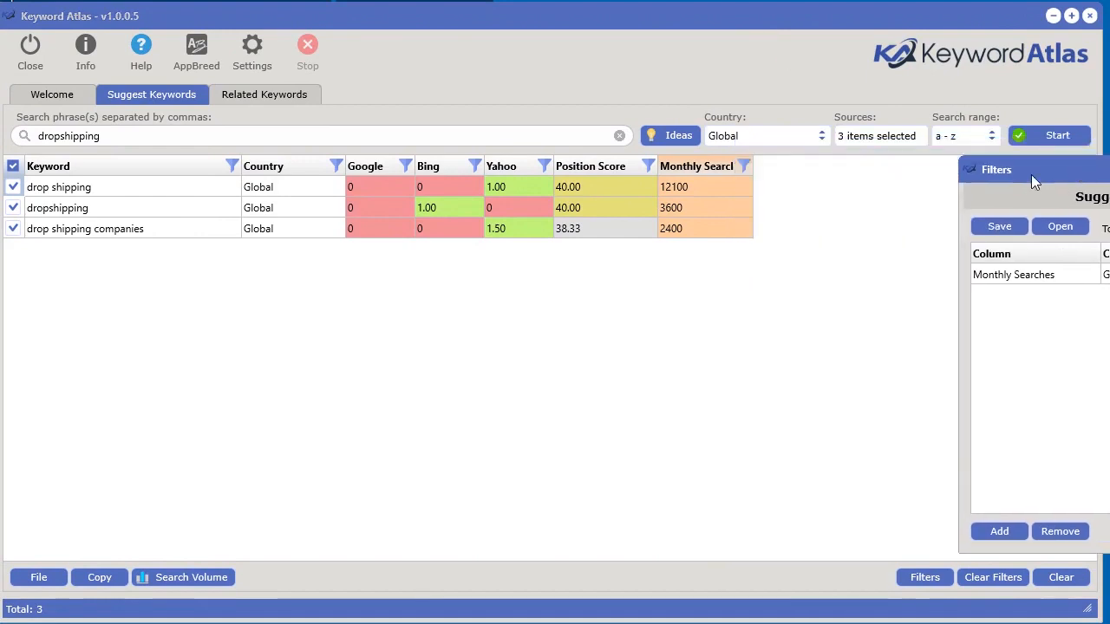
left_click(744, 166)
left_click_drag(1102, 171, 912, 89)
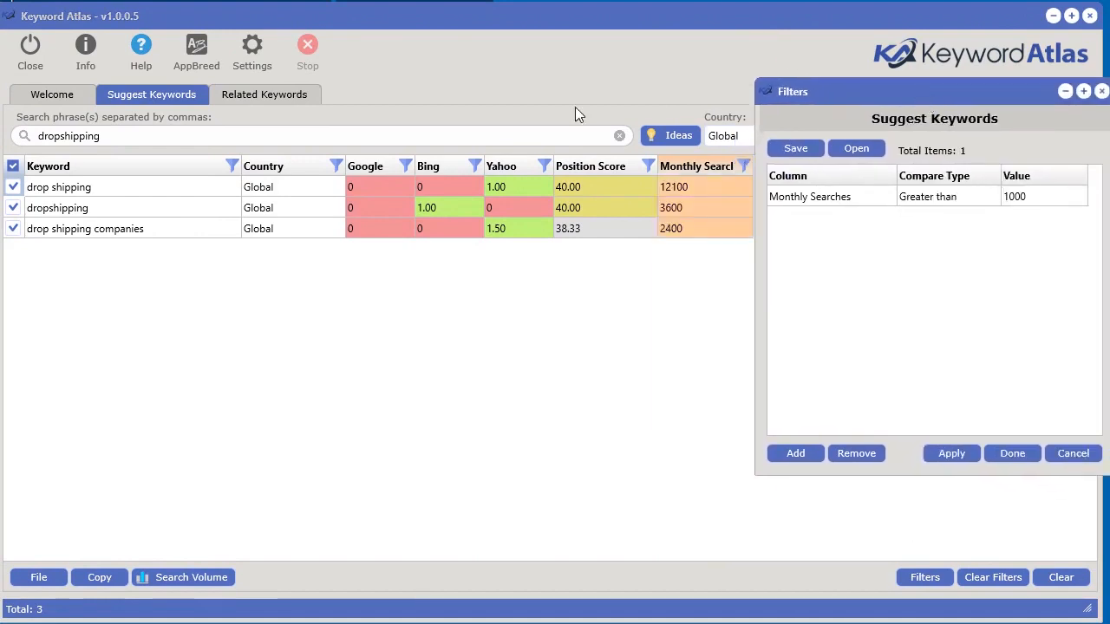
left_click(993, 578)
left_click_drag(928, 93, 1090, 140)
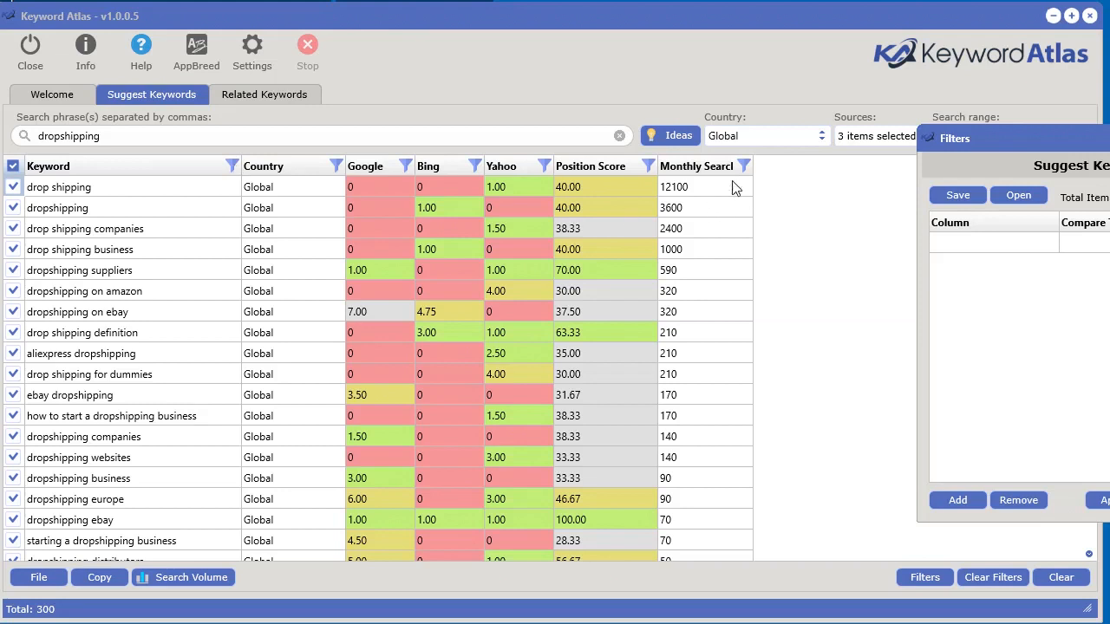
View the Position Score filter options, and filter the Keyword column for text containing "comp".
left_click(647, 167)
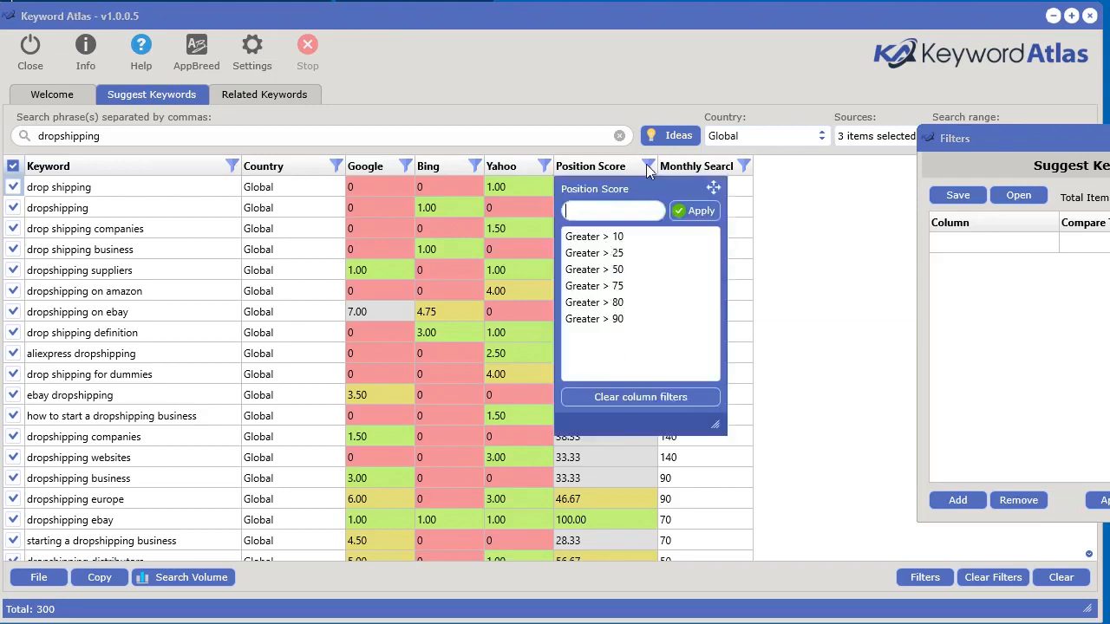
left_click(382, 106)
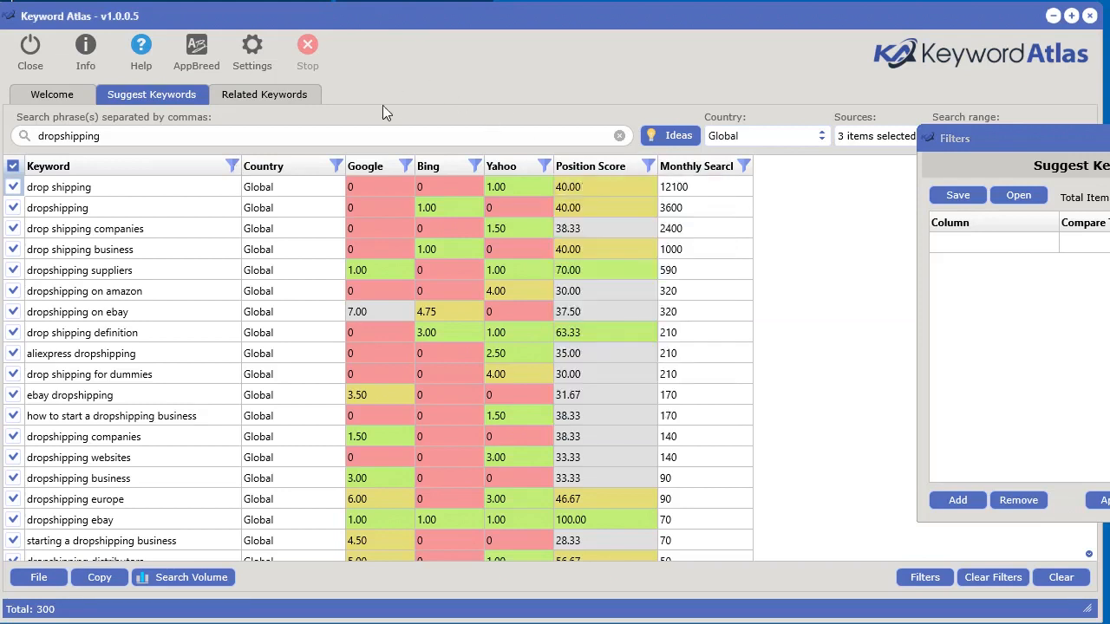
left_click(232, 166)
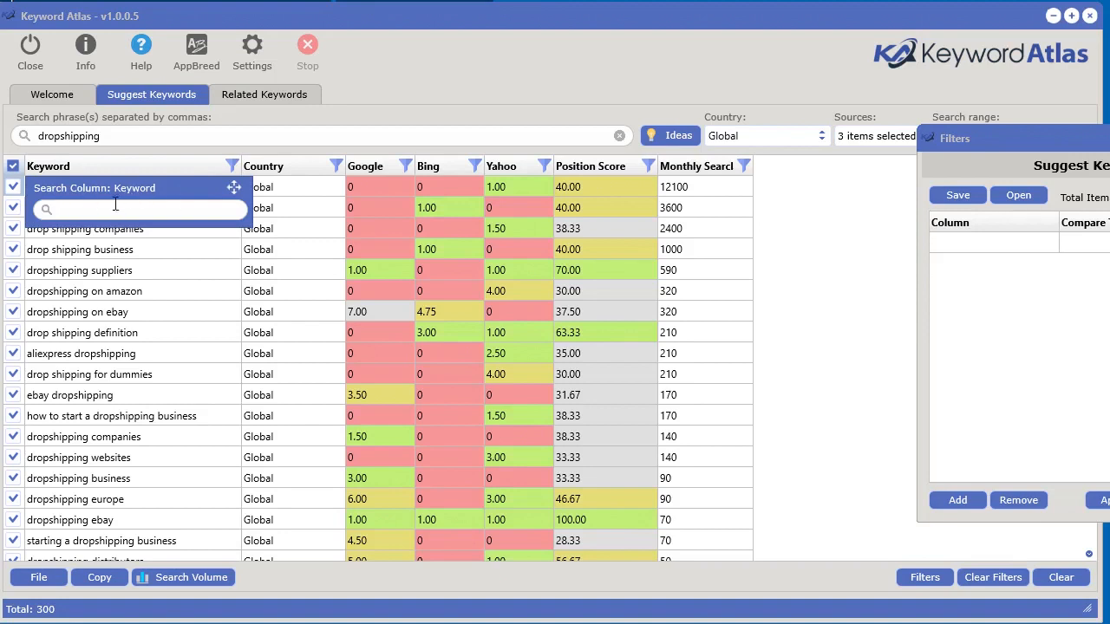
type("comp")
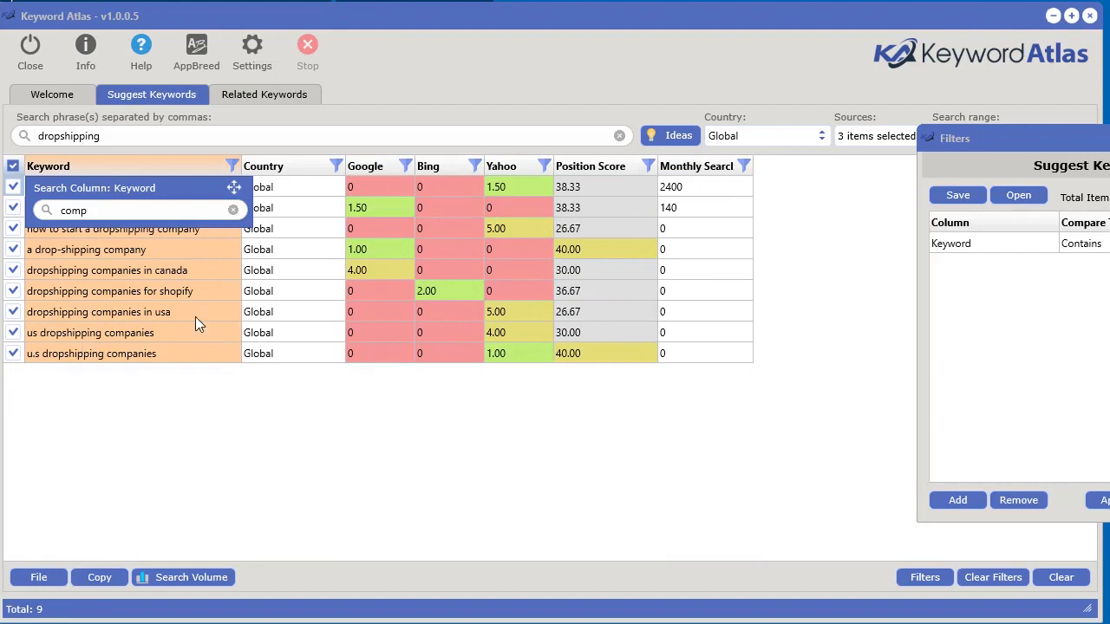
Add a Monthly Searches filter of greater than 1,000 to the existing keyword filter.
left_click_drag(1109, 139, 1003, 144)
left_click(744, 165)
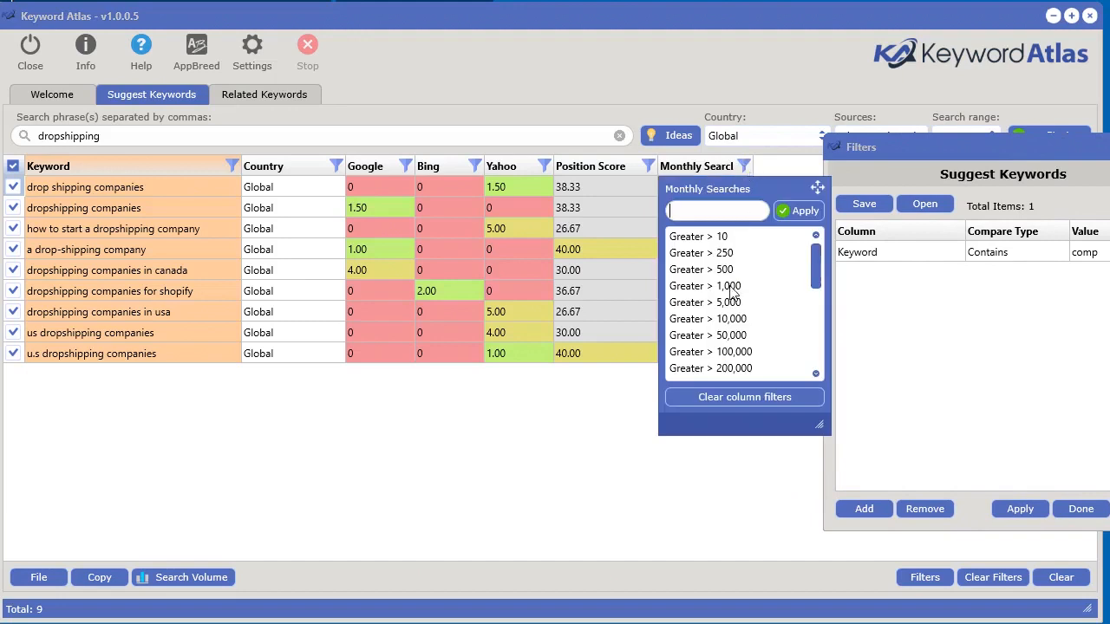
left_click(731, 287)
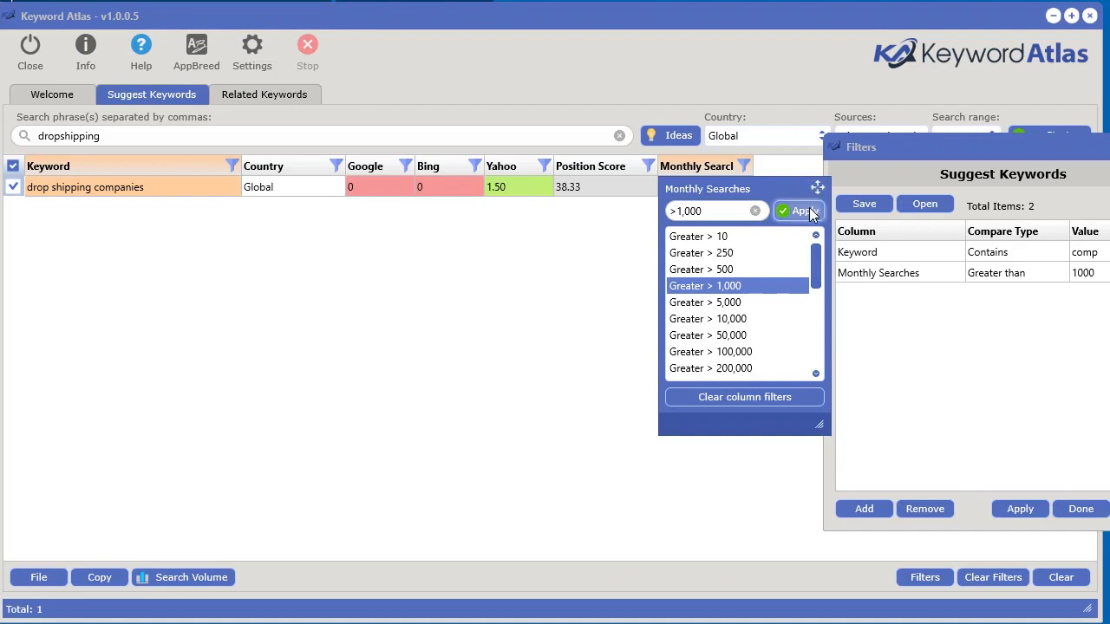
Save the current filter set as suggest-keywords-filters.skdf in the KeywordAtlas folder.
left_click_drag(960, 150, 599, 142)
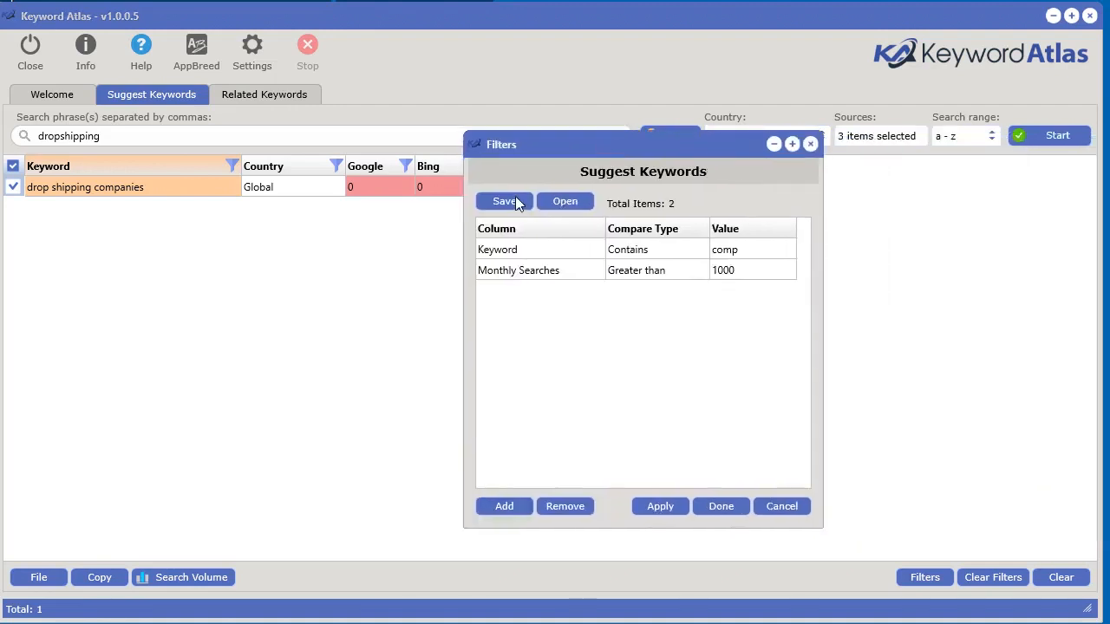
left_click(506, 201)
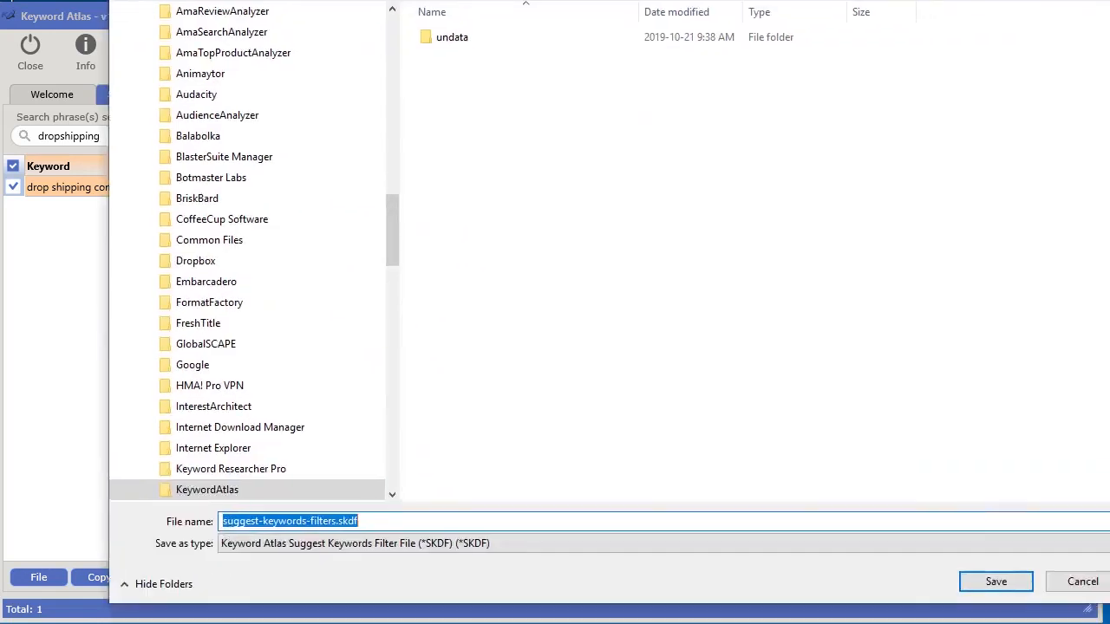
left_click(989, 580)
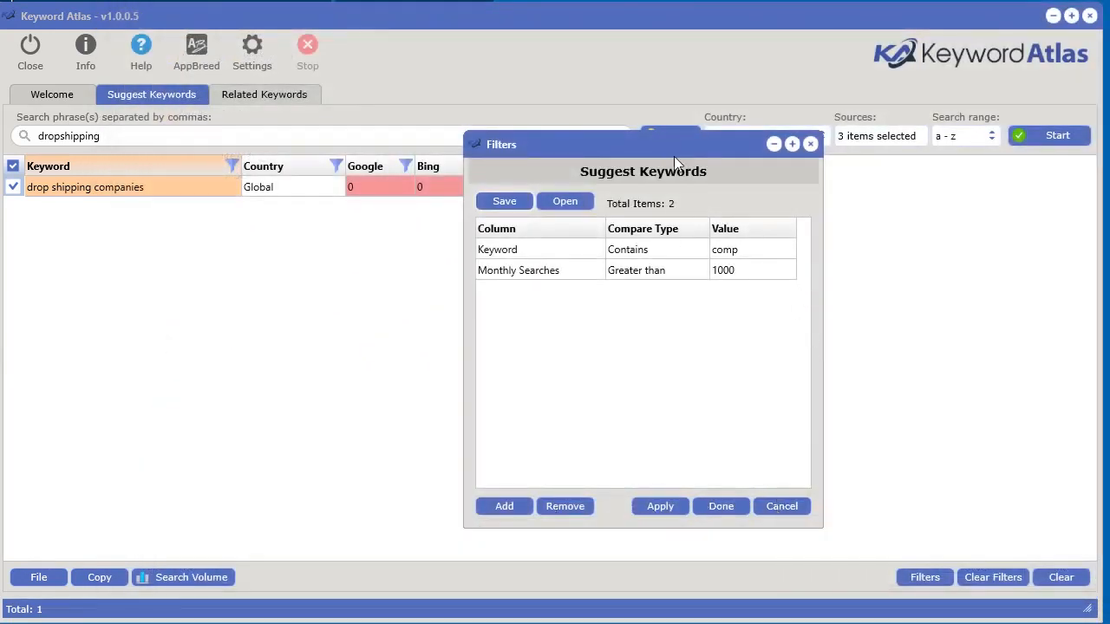
Clear all filters to restore the full suggested keyword list, and move the filter list out of the way.
left_click(993, 577)
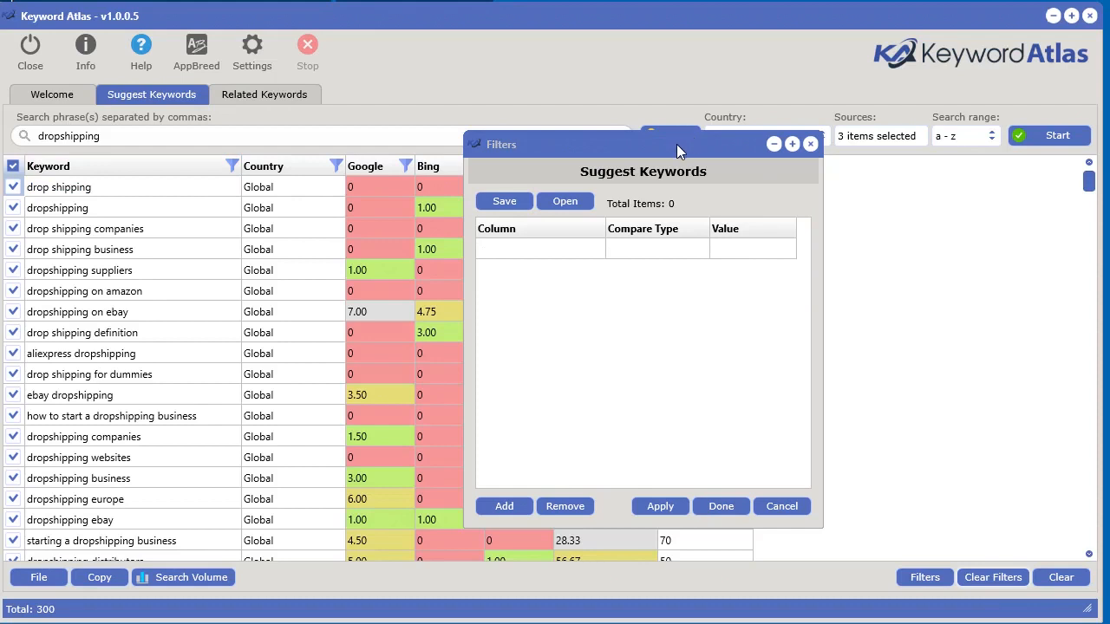
left_click_drag(676, 144, 1109, 166)
left_click(791, 193)
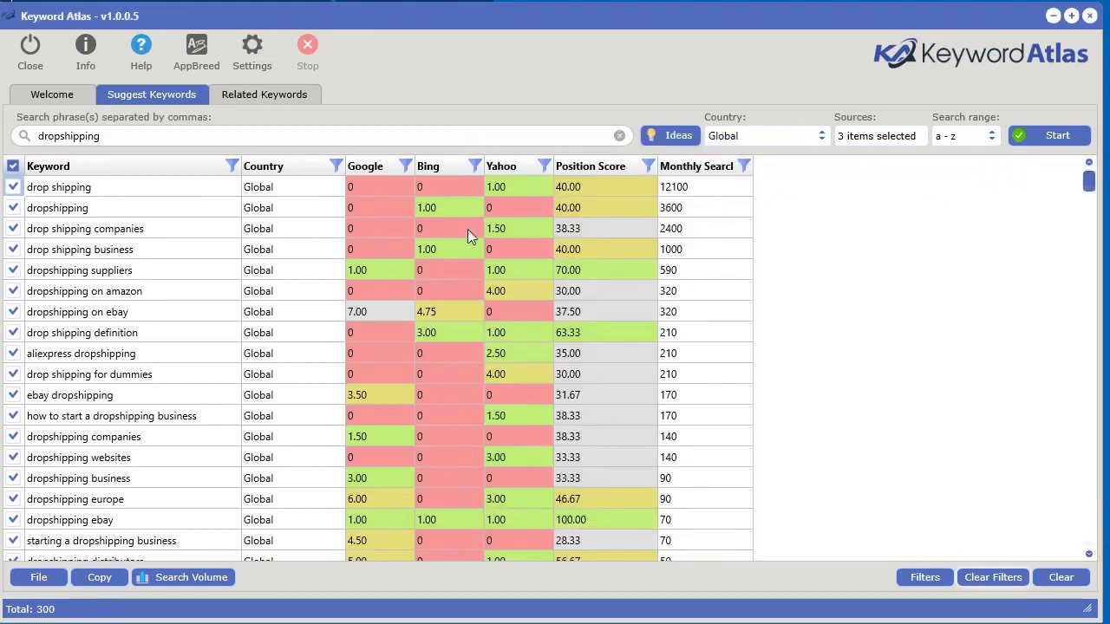
Load the saved filter set suggest-keywords-filters.skdf and apply it to the suggested keywords.
right_click(427, 239)
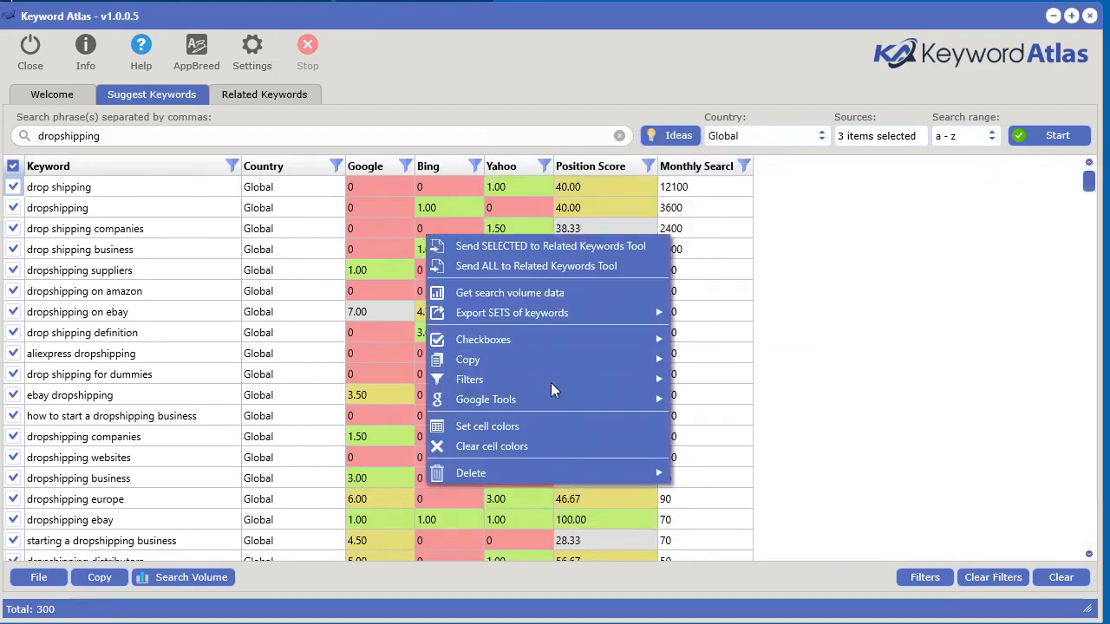
mouse_move(550, 382)
left_click(720, 400)
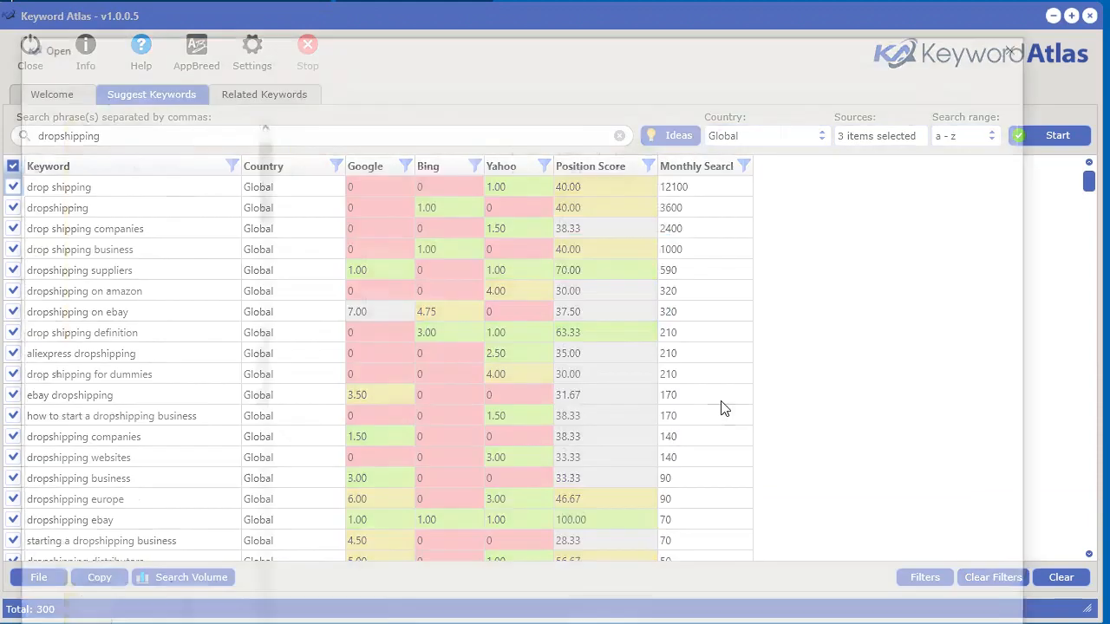
double_click(407, 174)
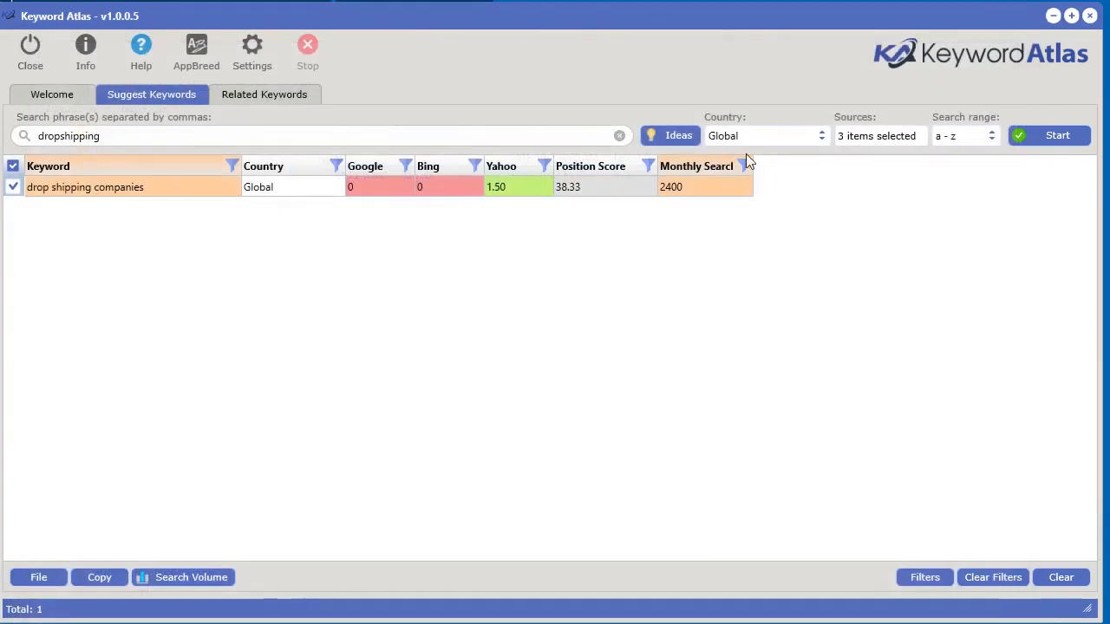
Check the loaded Keyword column text filter and the Monthly Searches entry in the filter list.
left_click(231, 165)
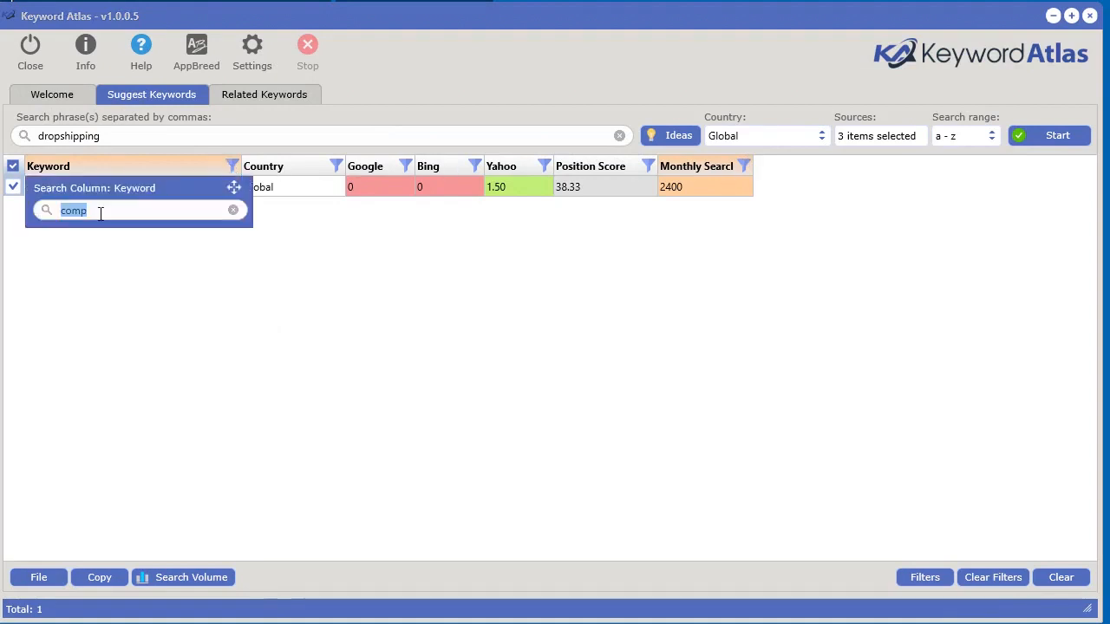
left_click(361, 388)
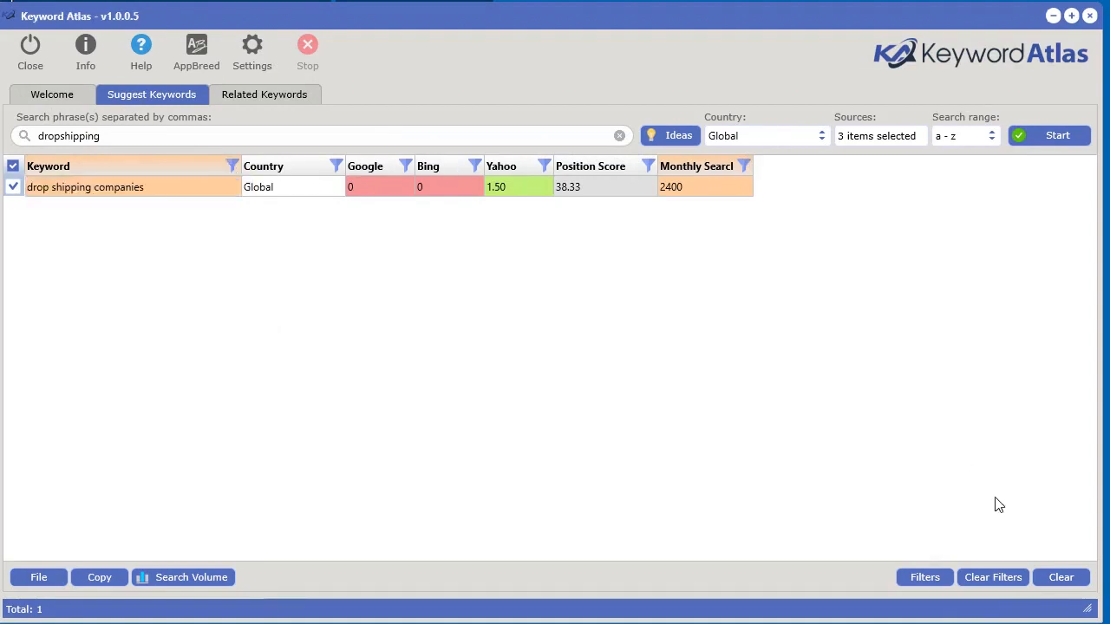
left_click(929, 579)
left_click_drag(1019, 182, 577, 179)
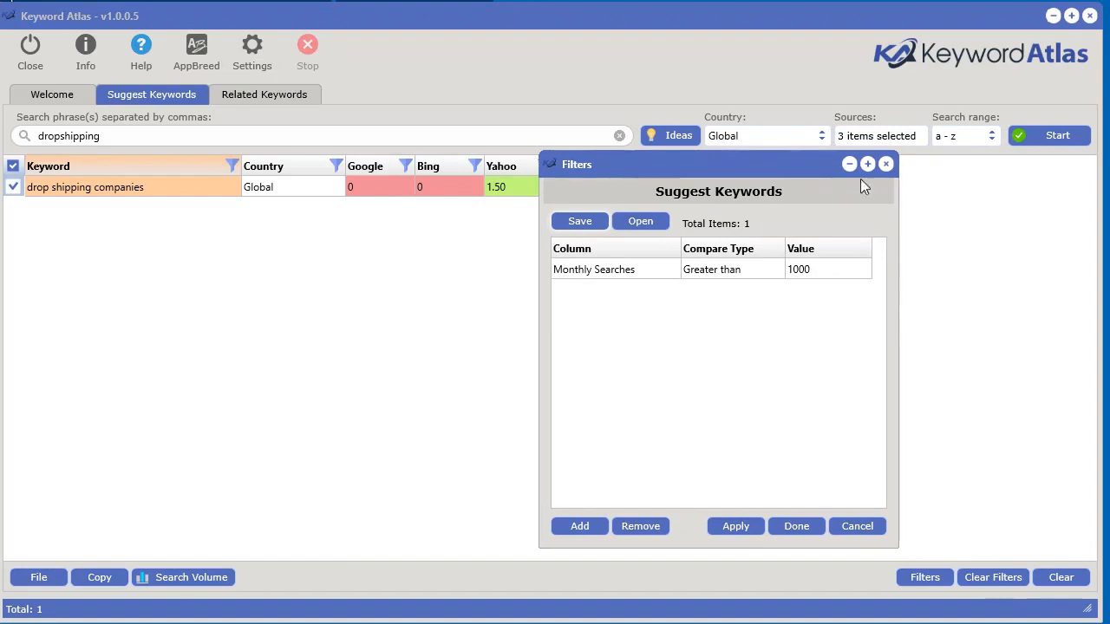
left_click(883, 165)
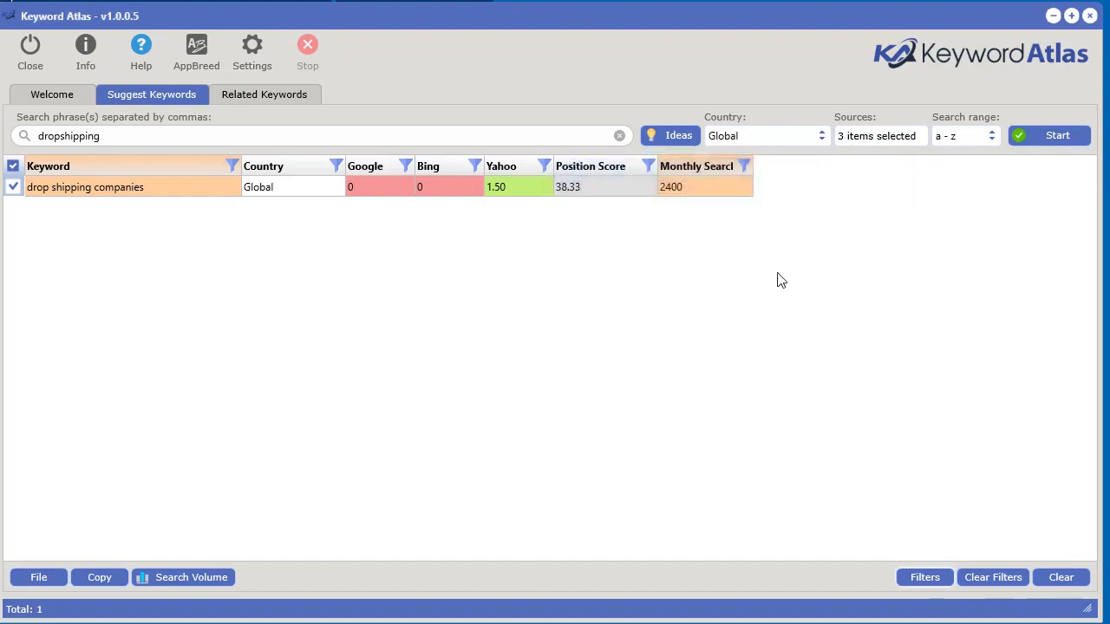
Clear all filters and sort the suggested keywords by Position Score from highest to lowest.
left_click(994, 577)
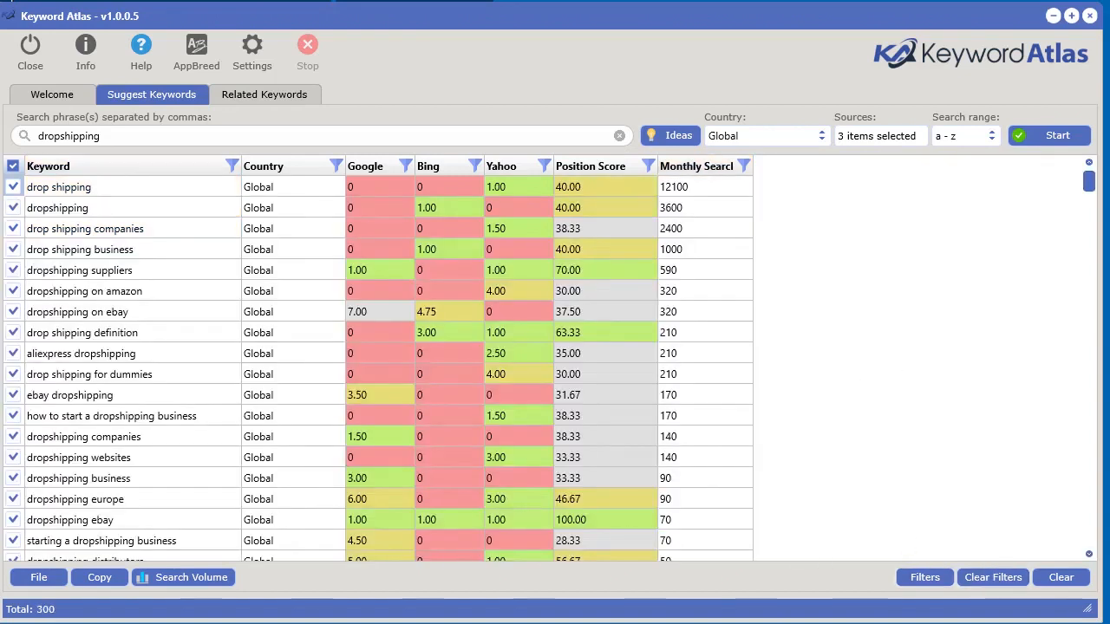
left_click(611, 167)
left_click(607, 169)
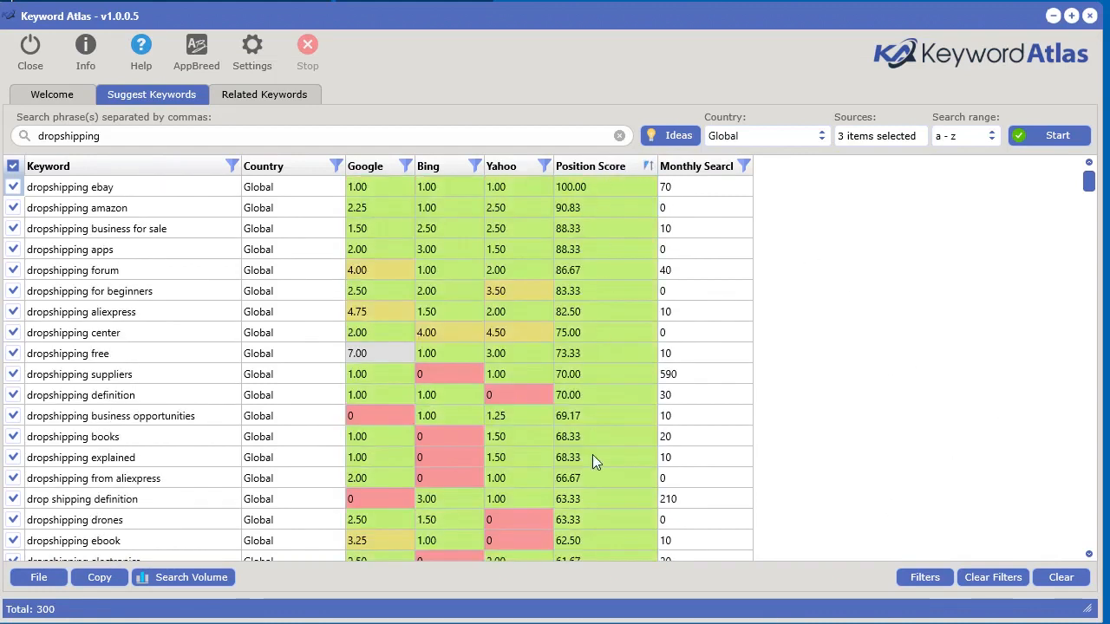